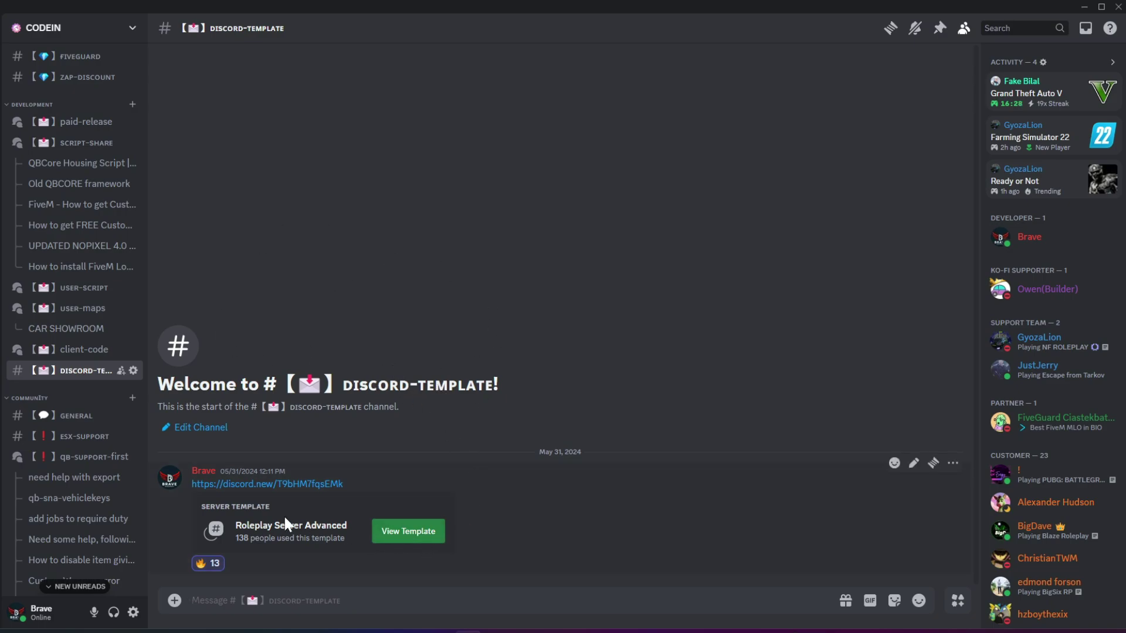
# Create a server from the Roleplay Server Advanced template with the suggested name, and look through its channel list.
pyautogui.click(414, 536)
pyautogui.scroll(-10, 611, 374)
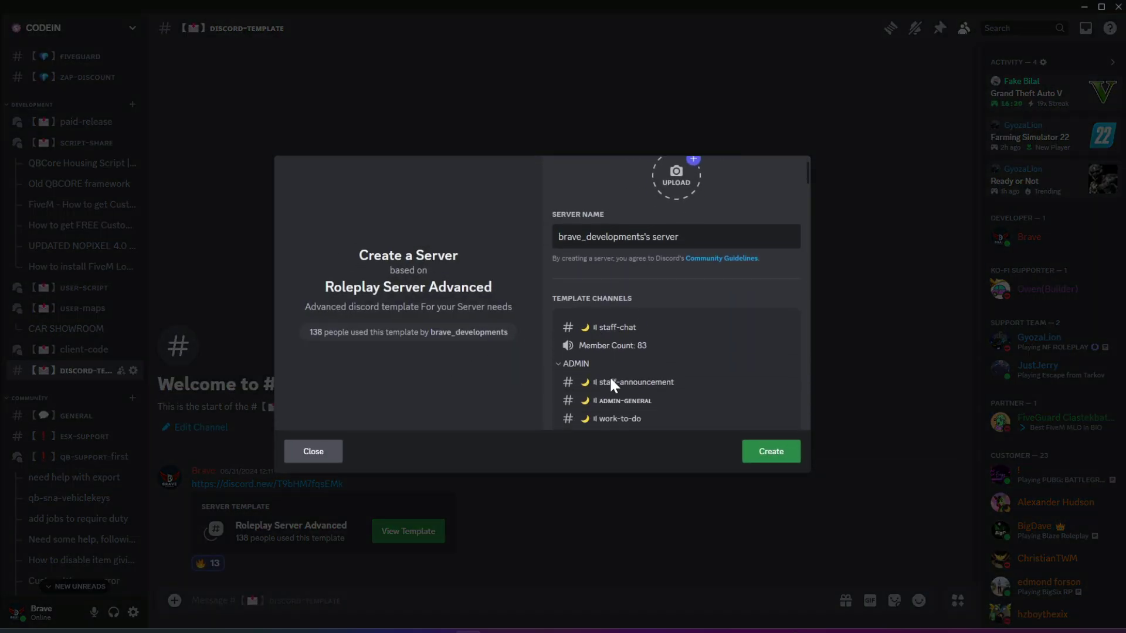
pyautogui.scroll(-10, 582, 351)
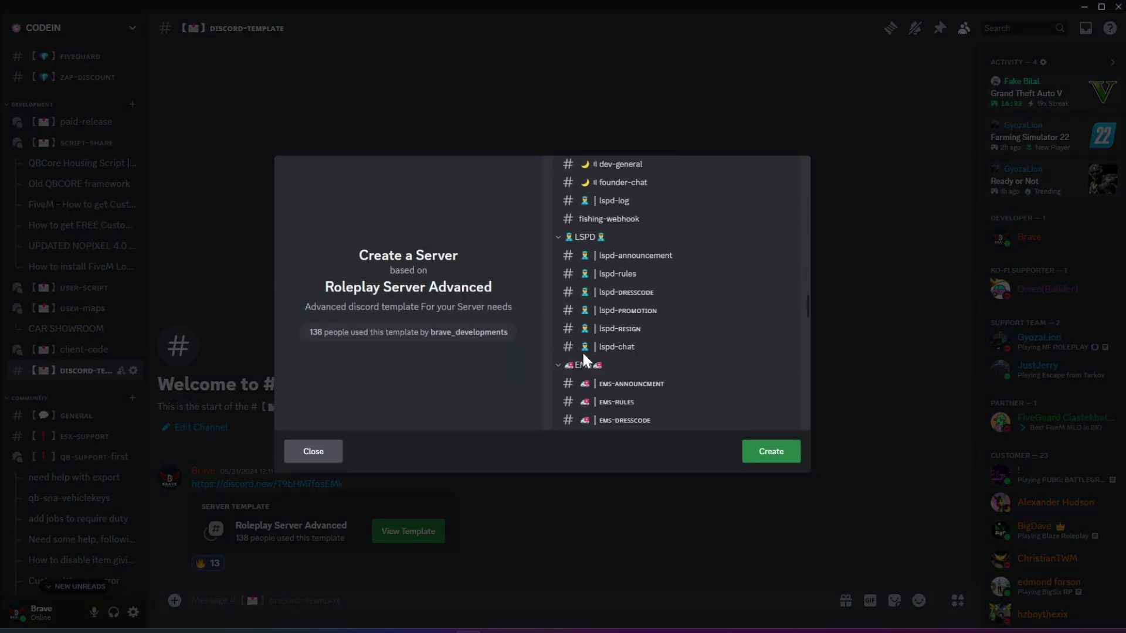
pyautogui.click(771, 453)
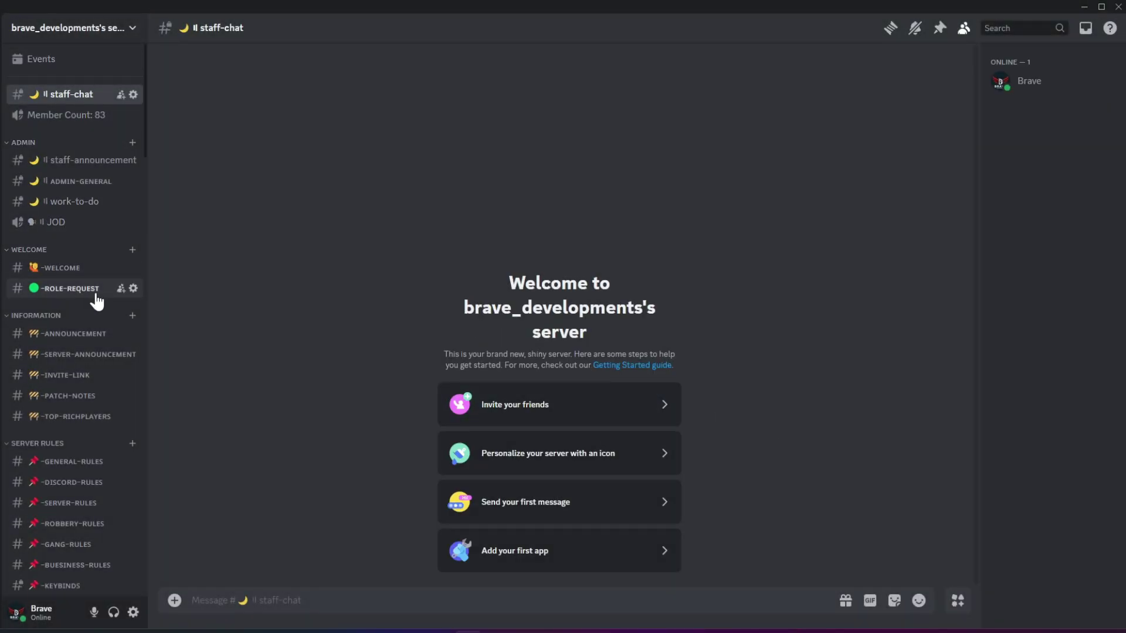
pyautogui.scroll(-10, 88, 351)
pyautogui.scroll(-15, 76, 253)
pyautogui.scroll(-10, 68, 299)
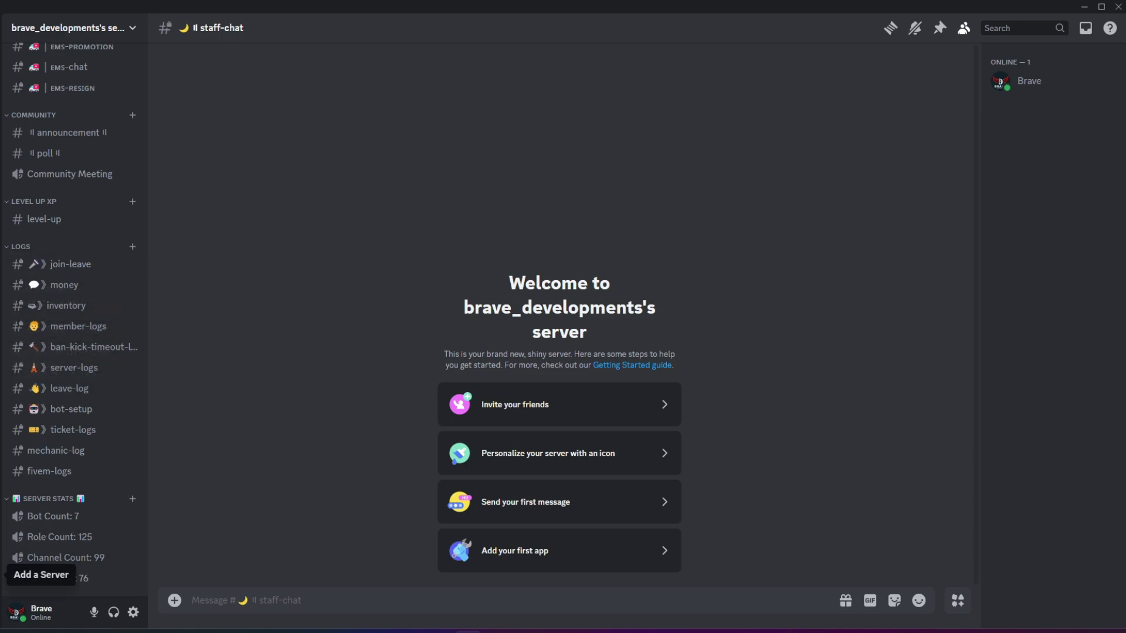
# Create a new server from scratch for a club or community, keeping the suggested server name.
pyautogui.click(1, 575)
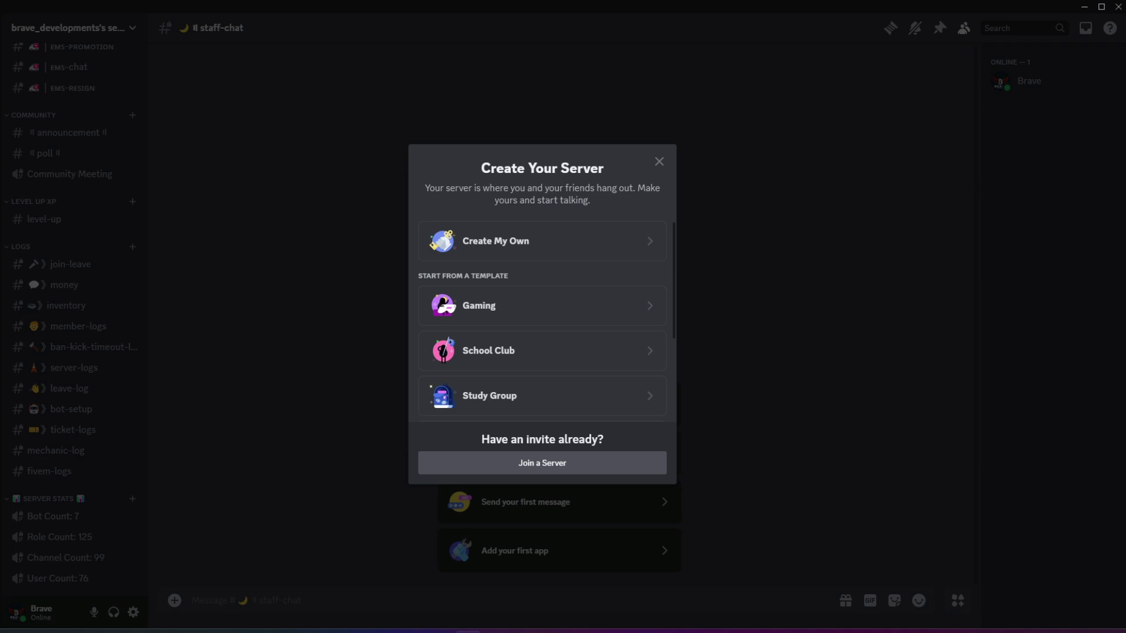
pyautogui.click(578, 238)
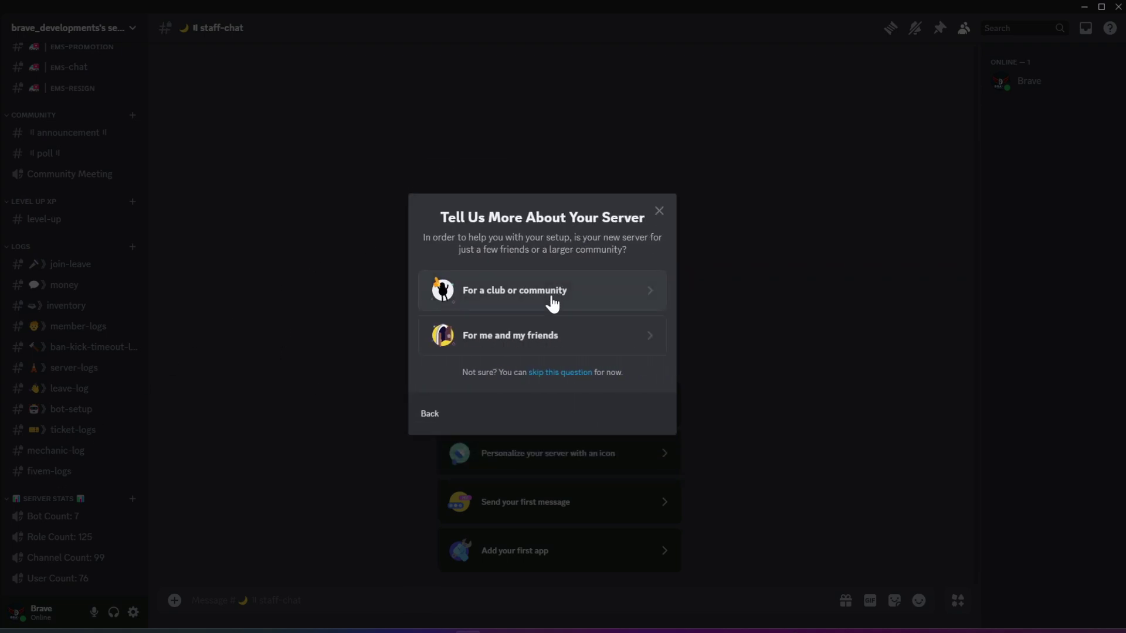
pyautogui.click(505, 298)
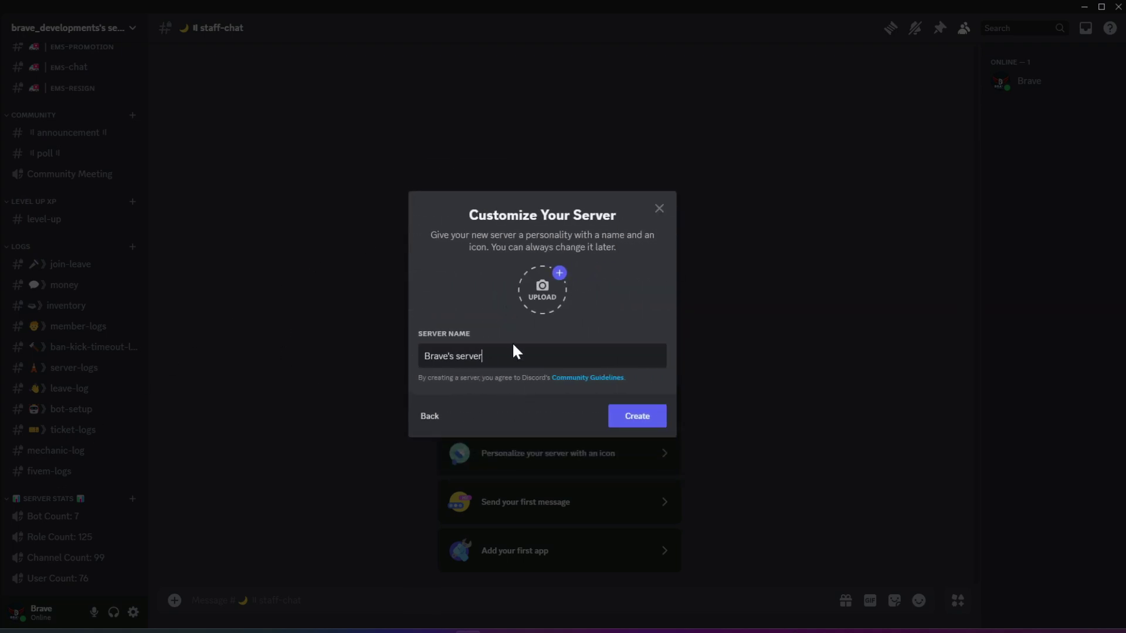
pyautogui.moveTo(487, 355); pyautogui.dragTo(265, 356)
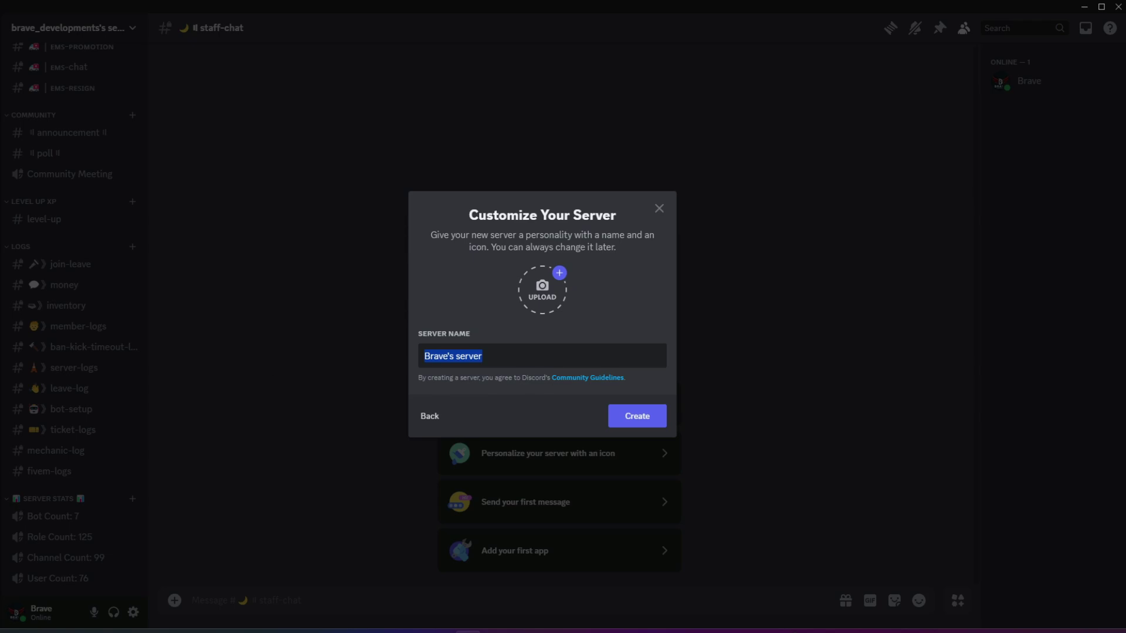
pyautogui.press('End')
pyautogui.click(654, 418)
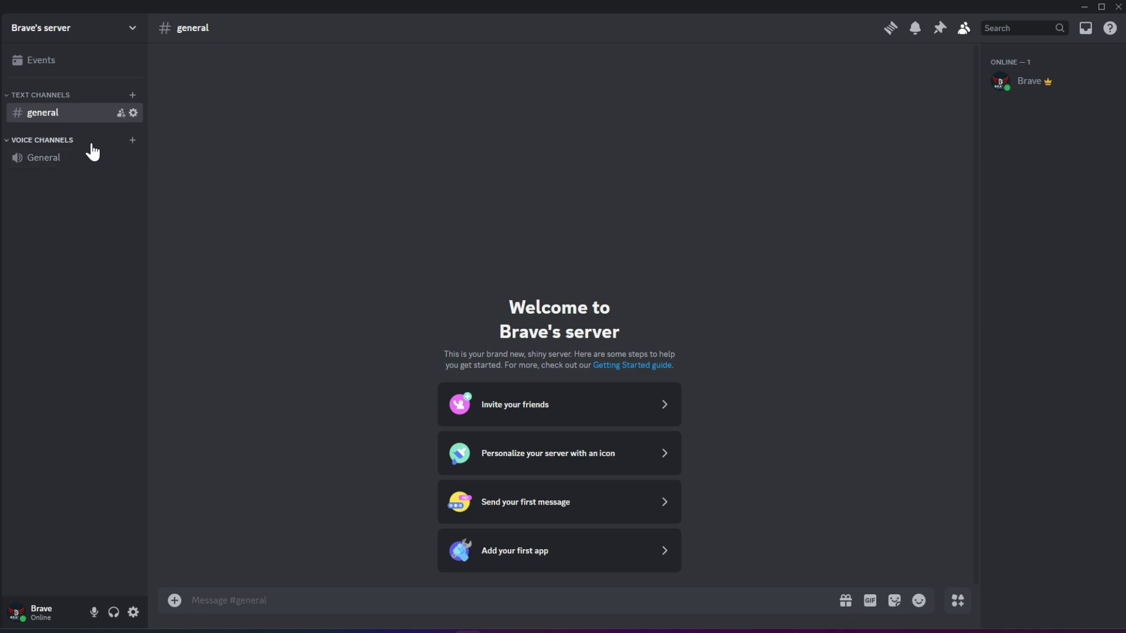
# Create a public text channel named welcome in the Text Channels category.
pyautogui.click(133, 95)
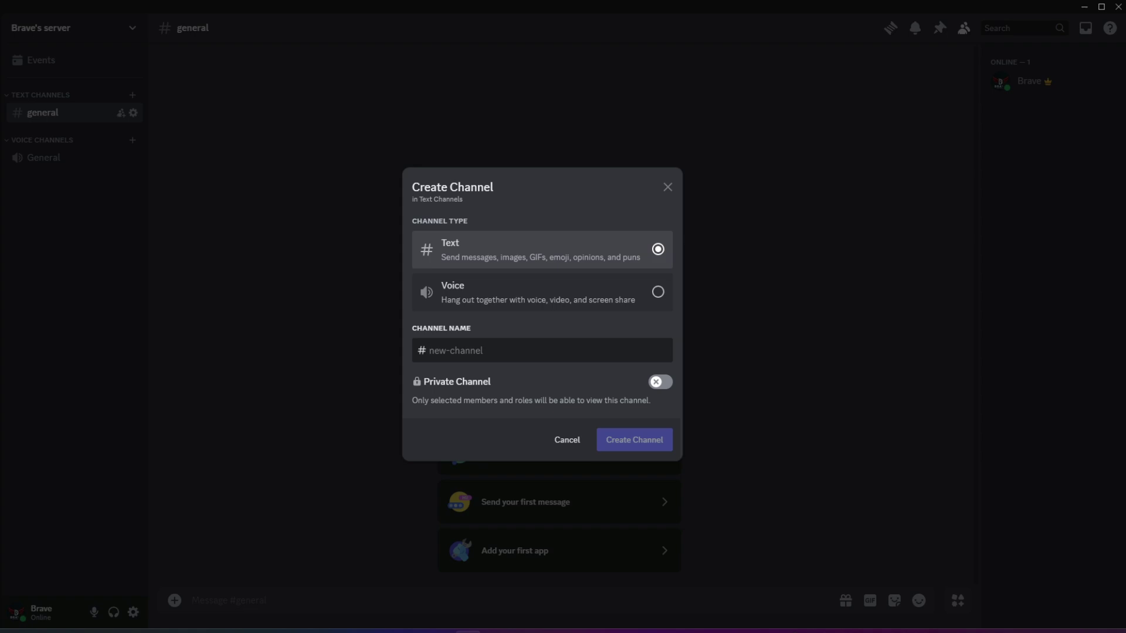
pyautogui.write('welcome')
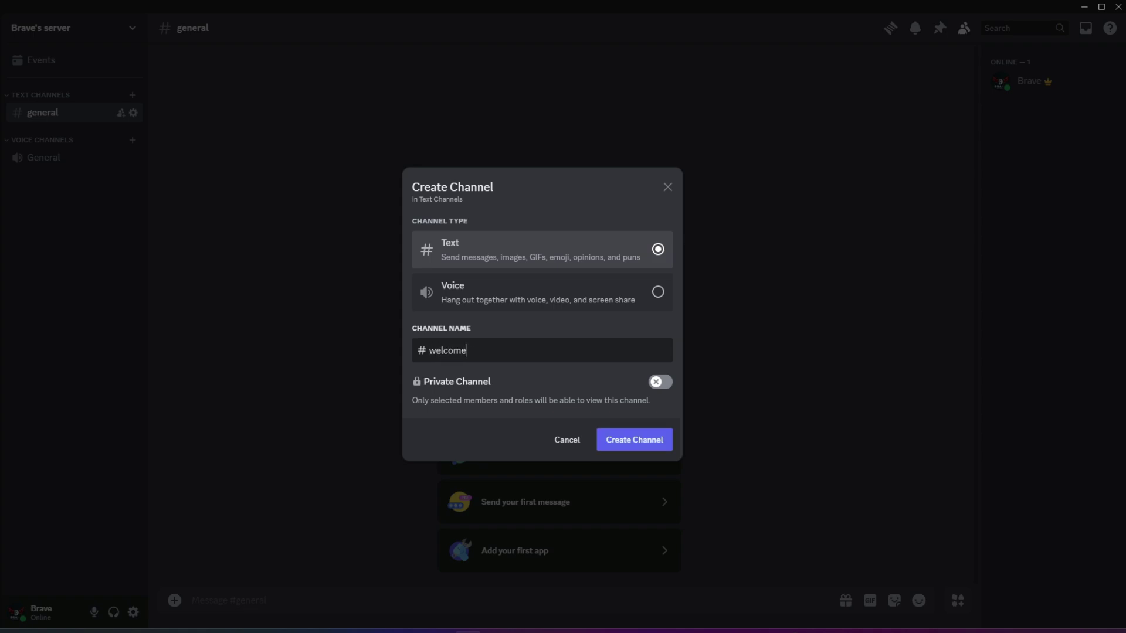
pyautogui.click(635, 440)
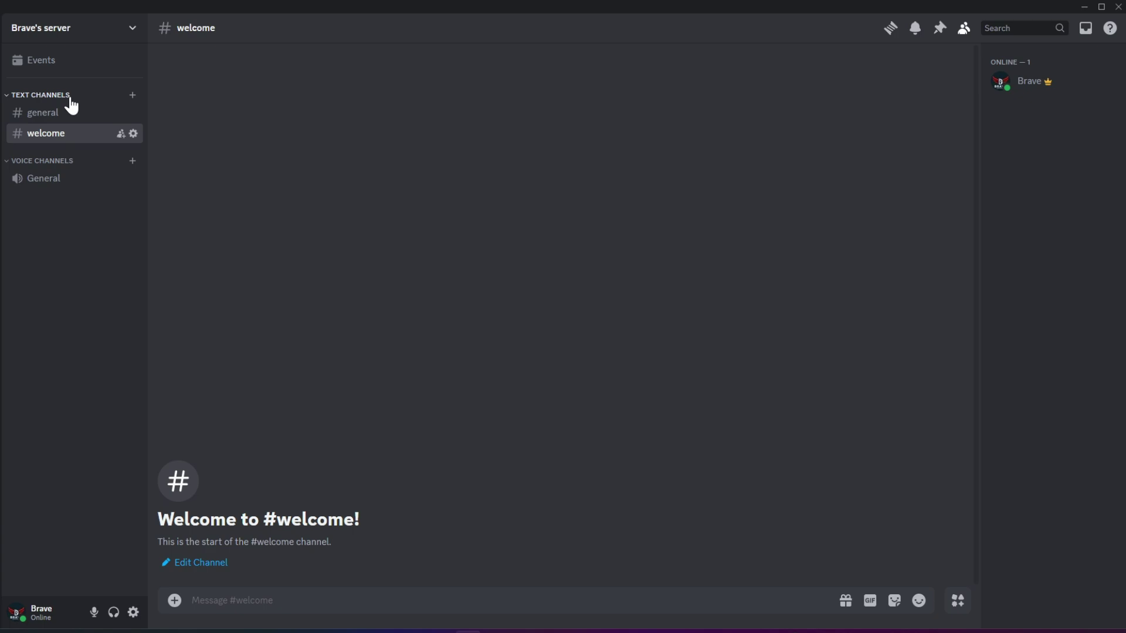
# Create a private category named Admin Space without adding any members or roles.
pyautogui.rightClick(14, 292)
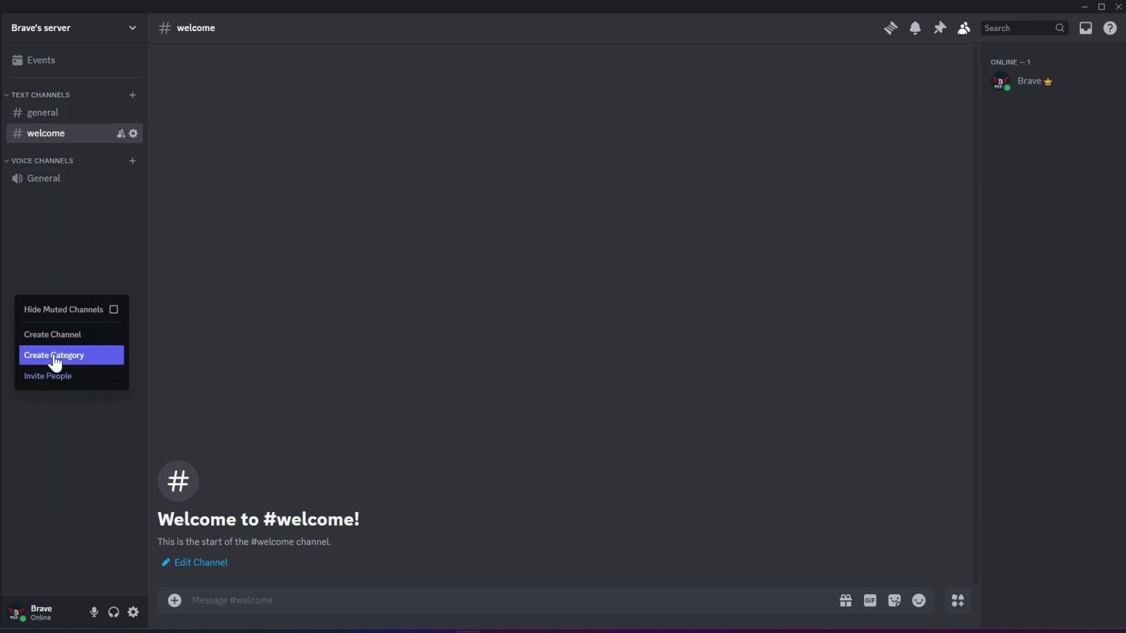
pyautogui.click(60, 355)
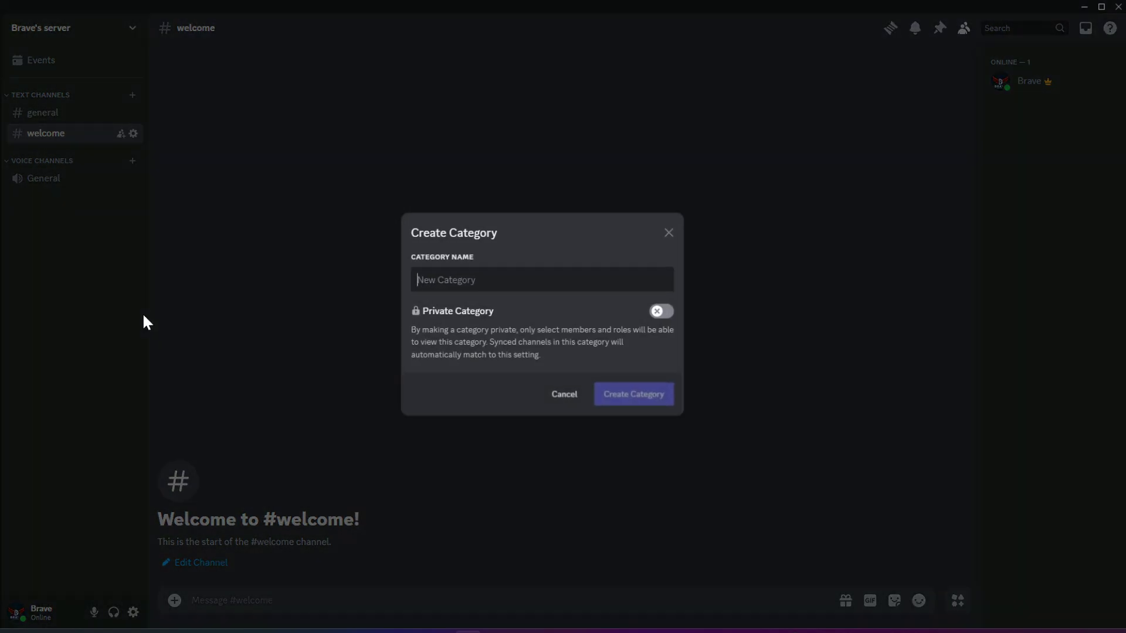
pyautogui.write('A')
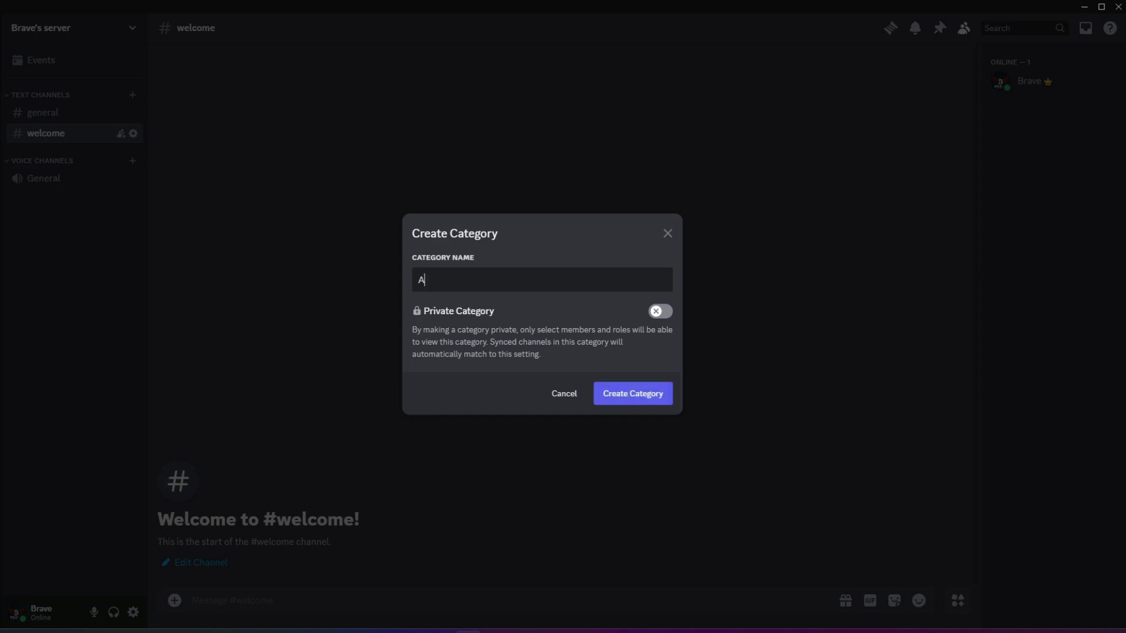
pyautogui.write('dmin Space')
pyautogui.click(660, 311)
pyautogui.click(651, 394)
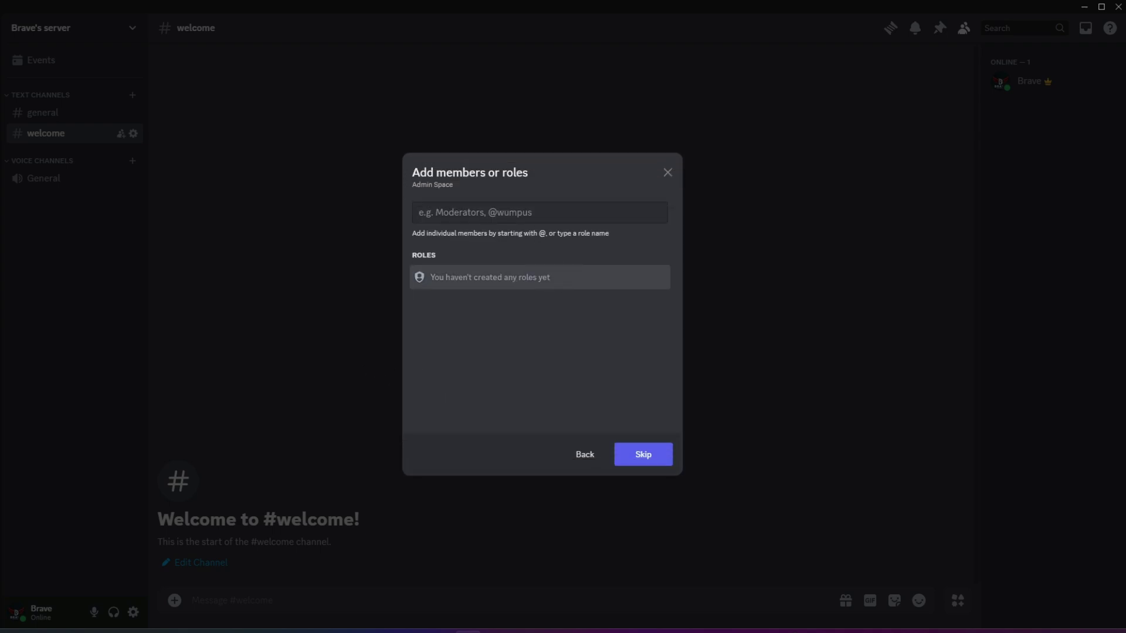
pyautogui.write('m')
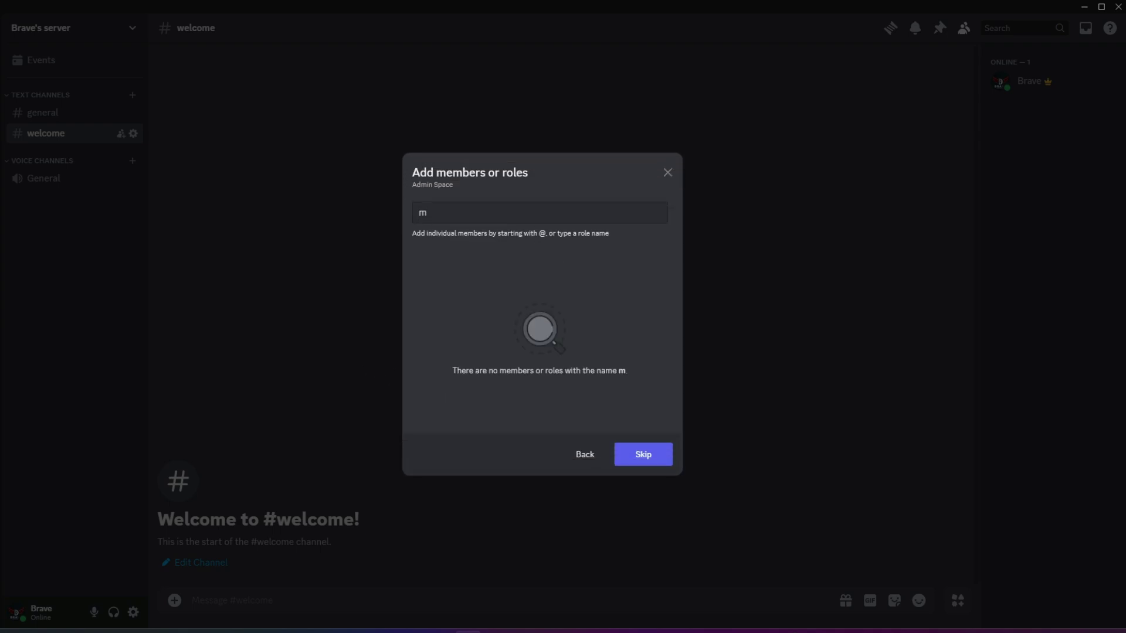
pyautogui.press('BackSpace')
pyautogui.click(652, 460)
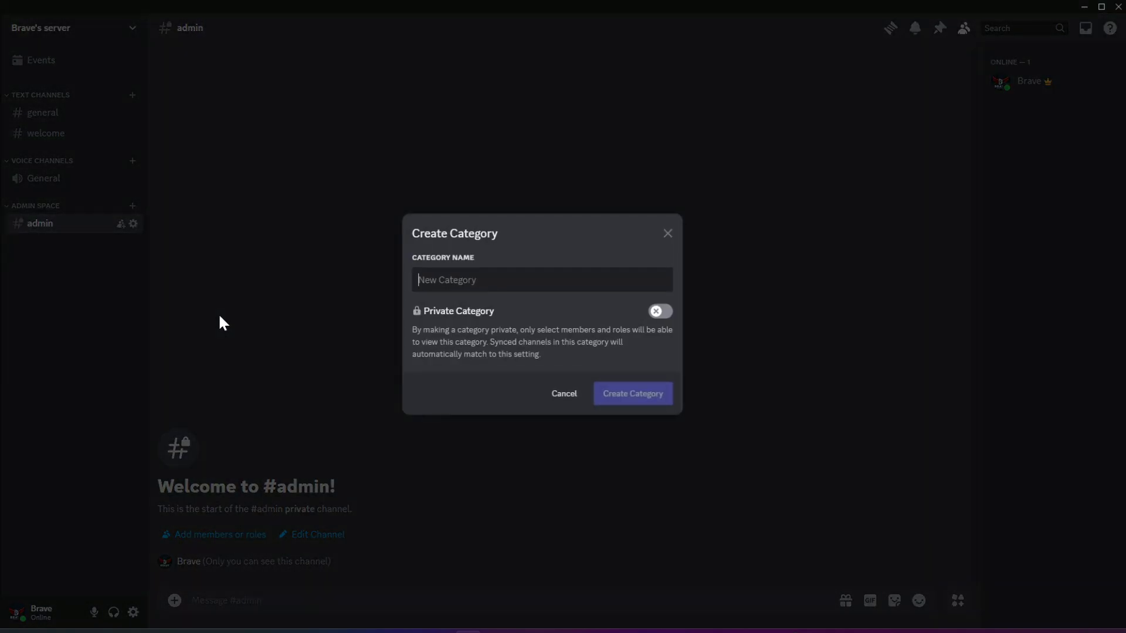
# Create a public category named Welcome and move it above all other categories in the channel list.
pyautogui.write('Welc')
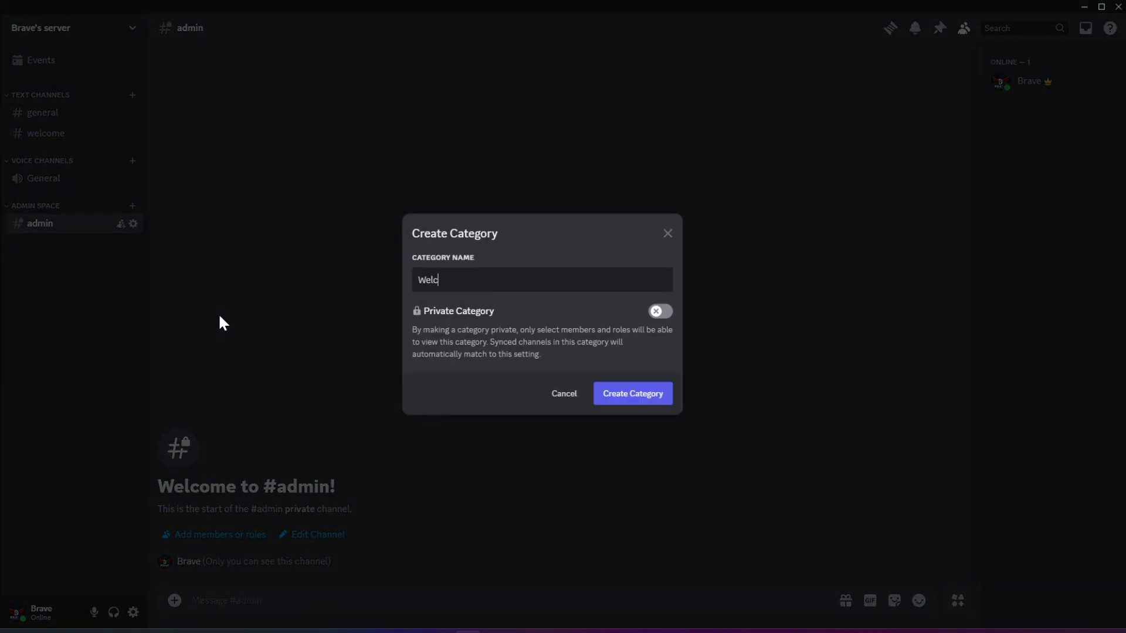
pyautogui.write('ome')
pyautogui.press('Return')
pyautogui.moveTo(40, 254); pyautogui.dragTo(65, 122)
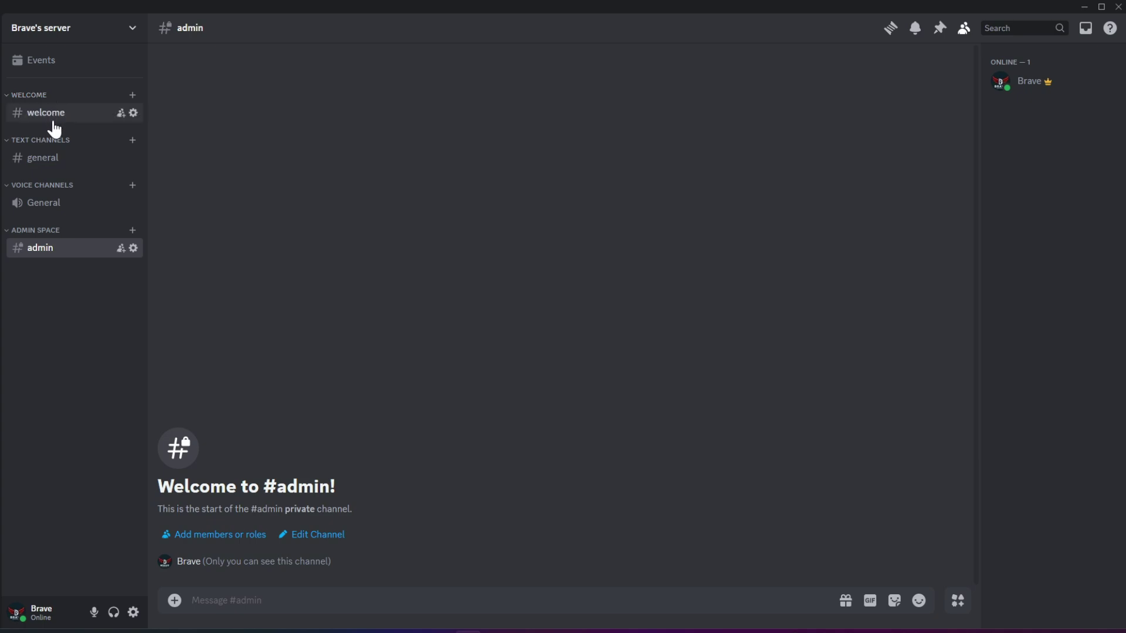
# Duplicate the welcome channel as a new channel named rules.
pyautogui.rightClick(51, 124)
pyautogui.rightClick(51, 116)
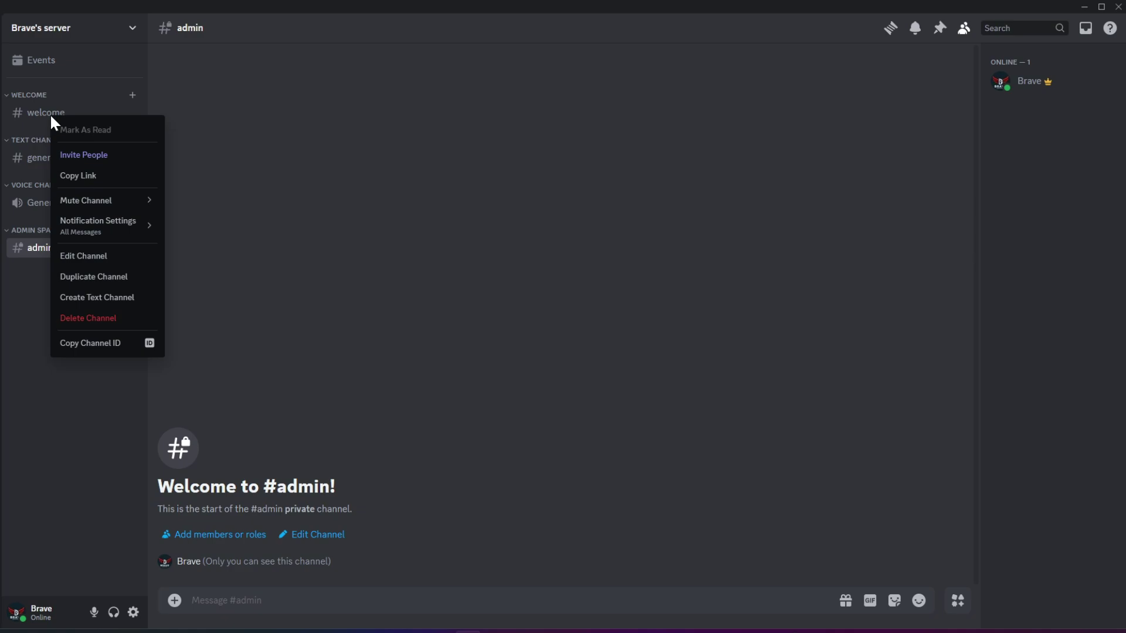
pyautogui.click(110, 277)
pyautogui.write('rules')
pyautogui.click(641, 382)
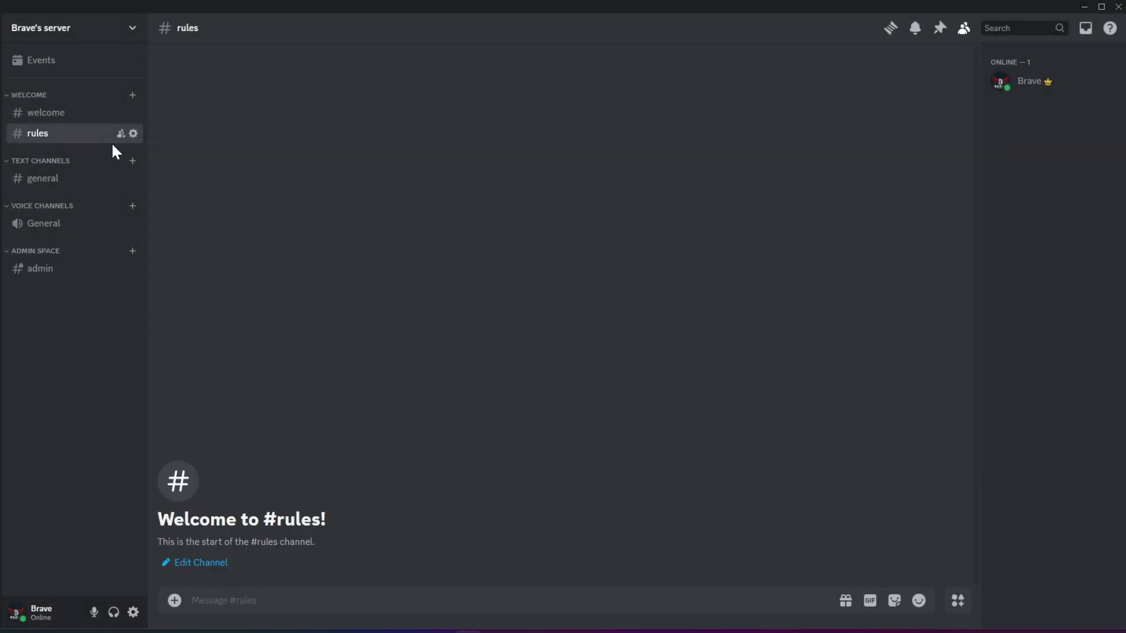
# Duplicate the rules channel as a new channel named anouncement in the Welcome category.
pyautogui.rightClick(111, 140)
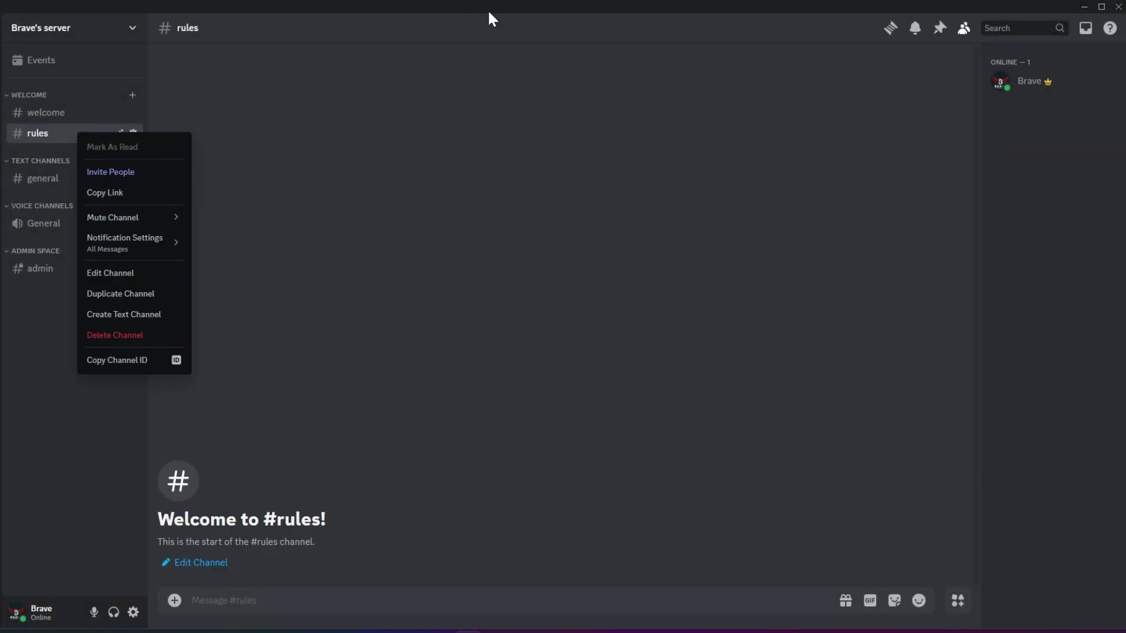
pyautogui.click(538, 146)
pyautogui.rightClick(54, 135)
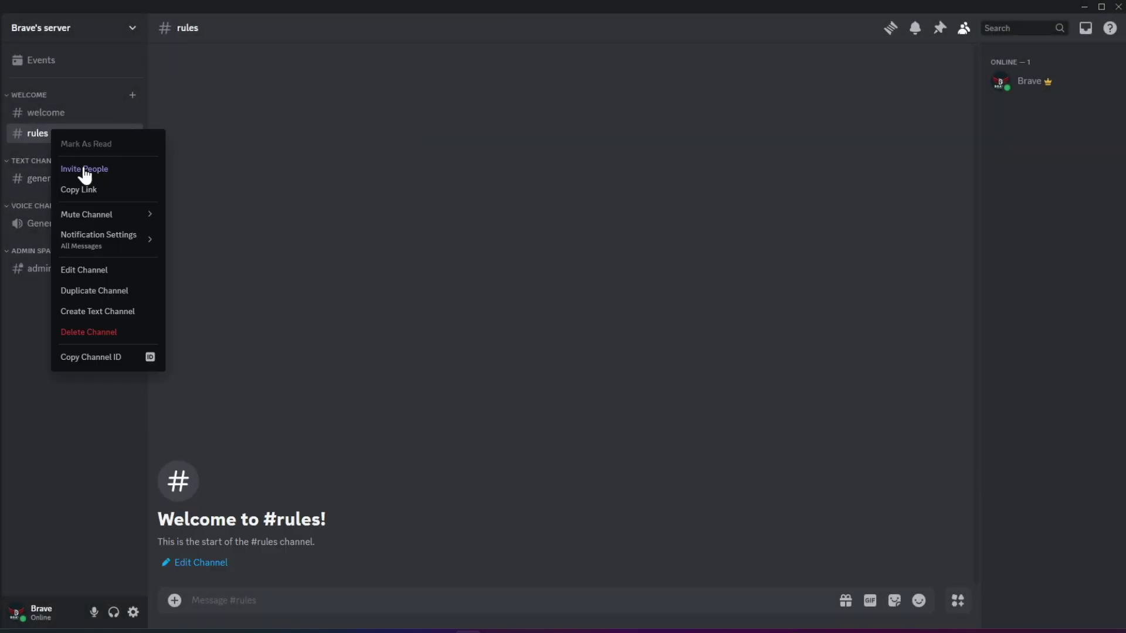
pyautogui.click(115, 297)
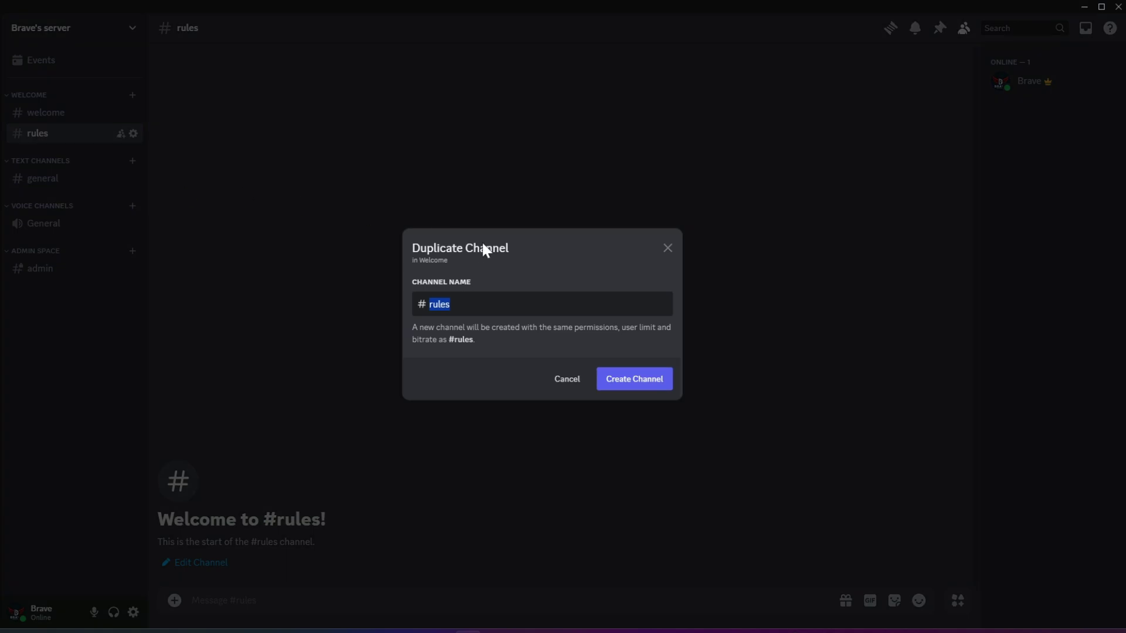
pyautogui.write('anouncement')
pyautogui.click(652, 381)
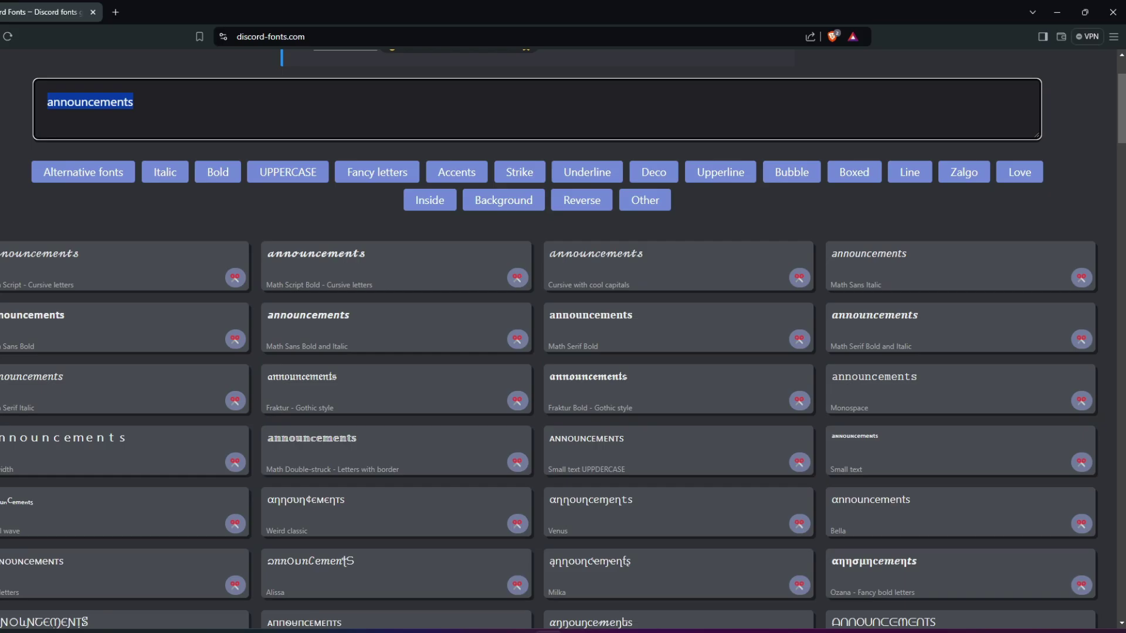
# On discord-fonts.com, replace the sample text with "Brave only" and copy its small uppercase text version.
pyautogui.write('B')
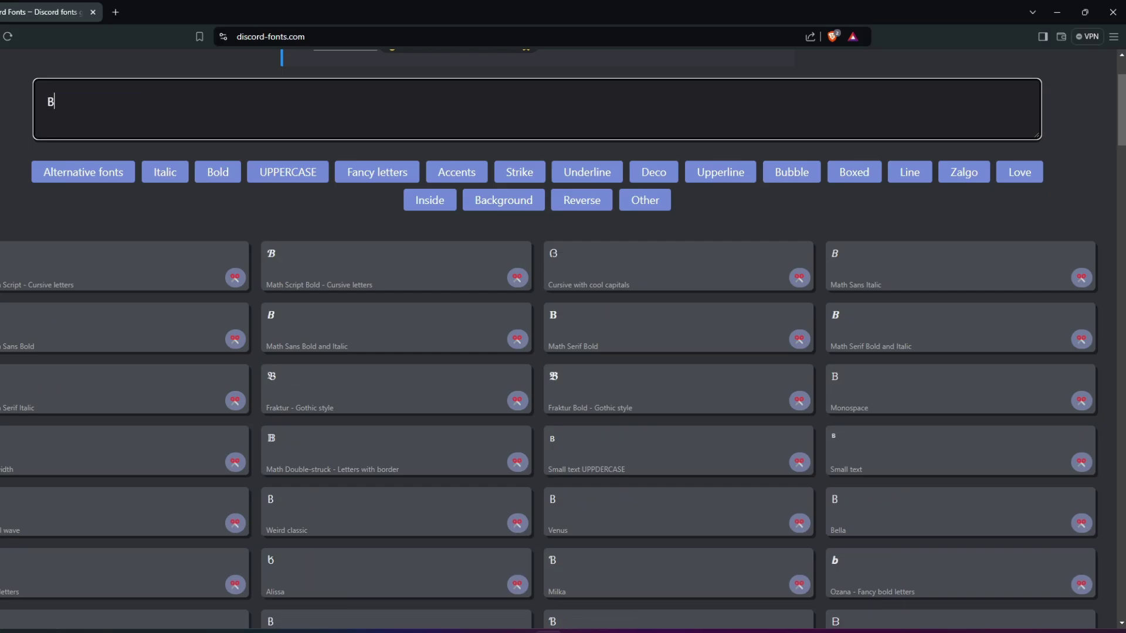
pyautogui.write('rave')
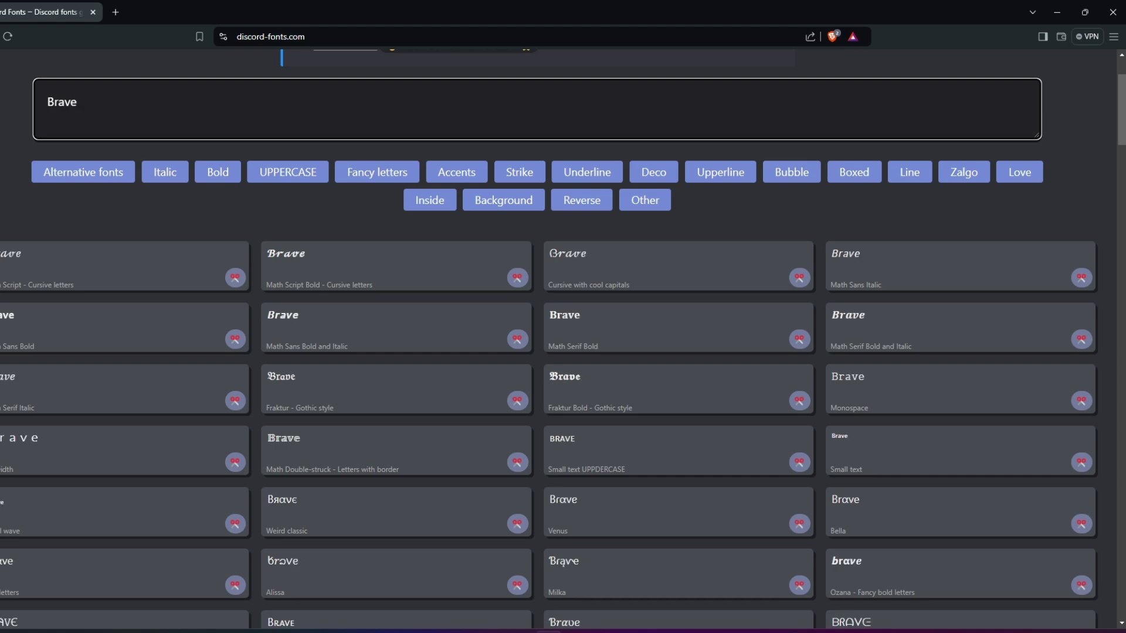
pyautogui.write(' only')
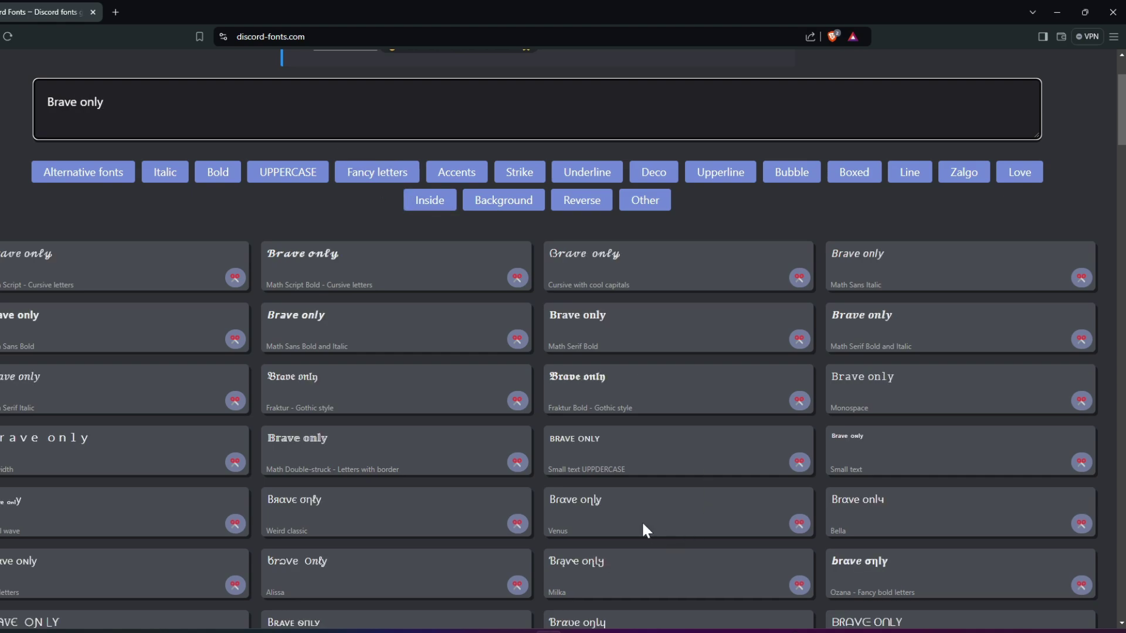
pyautogui.click(763, 469)
# Switch to Discord and create a text channel named ʙʀᴀᴠᴇ-ᴏɴʟʏ in the Text Channels category.
pyautogui.click(469, 630)
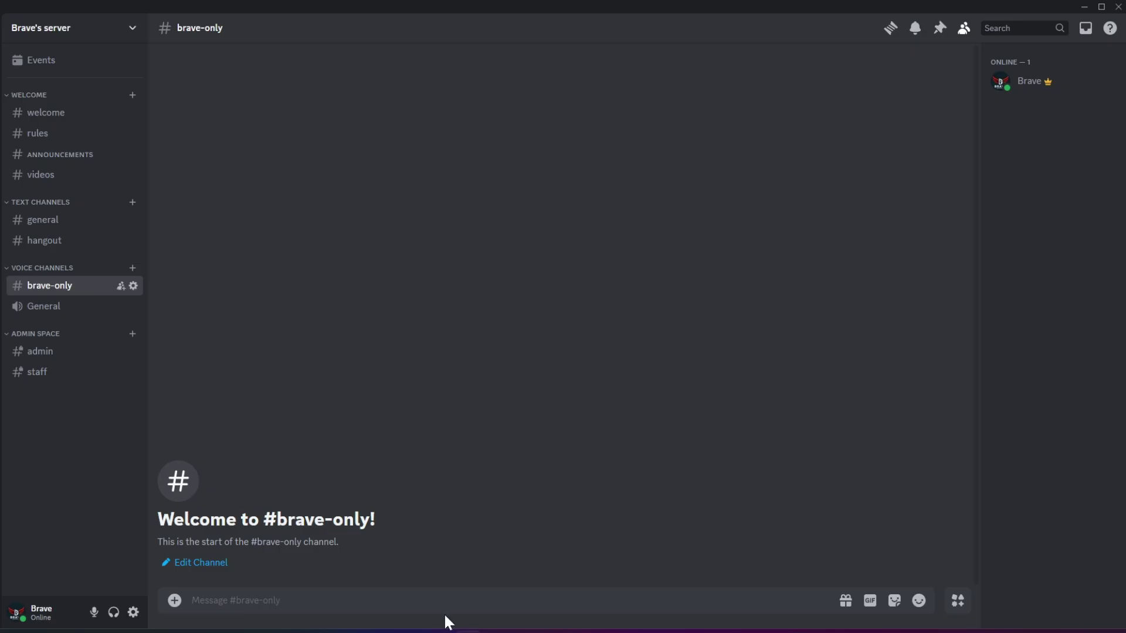
pyautogui.click(133, 202)
pyautogui.write('ʙʀᴀᴠᴇ-ᴏɴʟʏ')
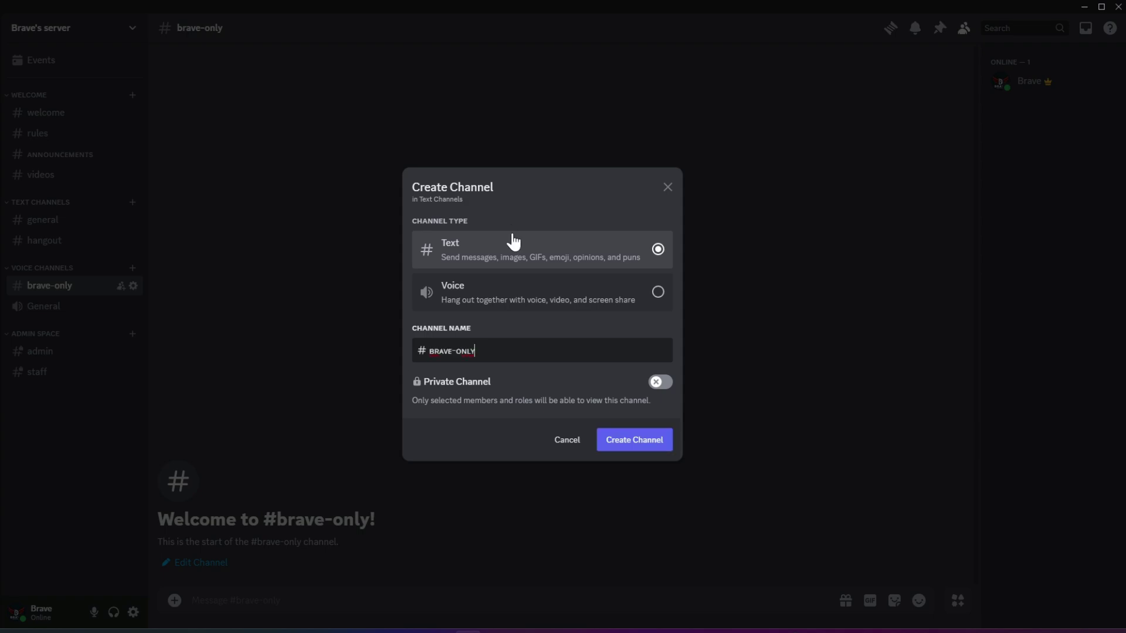
pyautogui.click(645, 445)
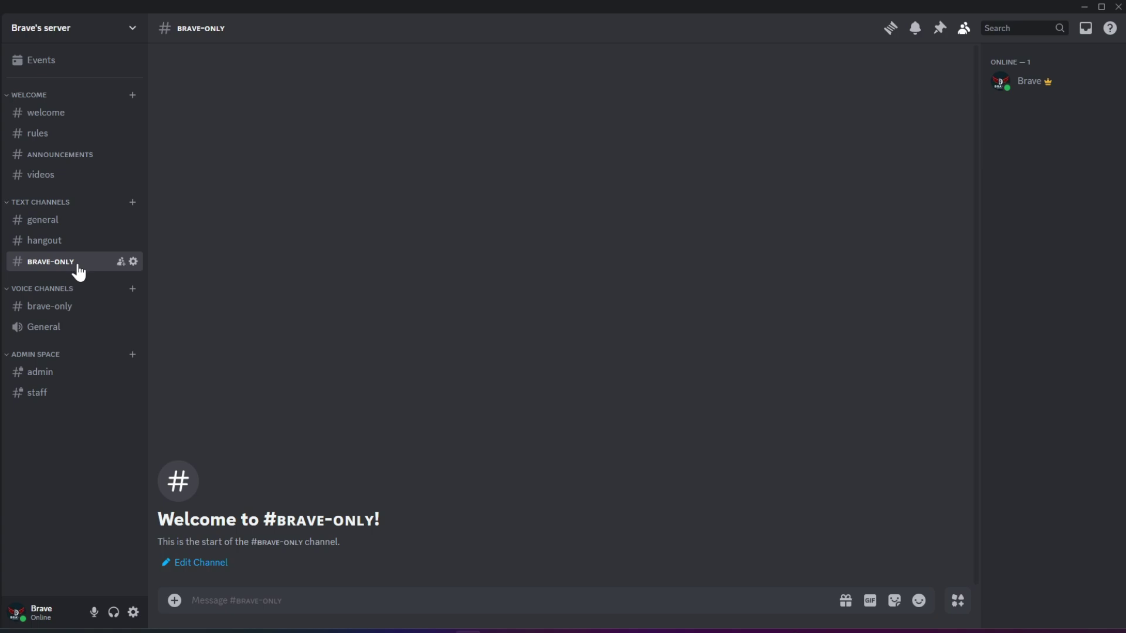
# In the server settings, create a role named Citizens.
pyautogui.click(110, 32)
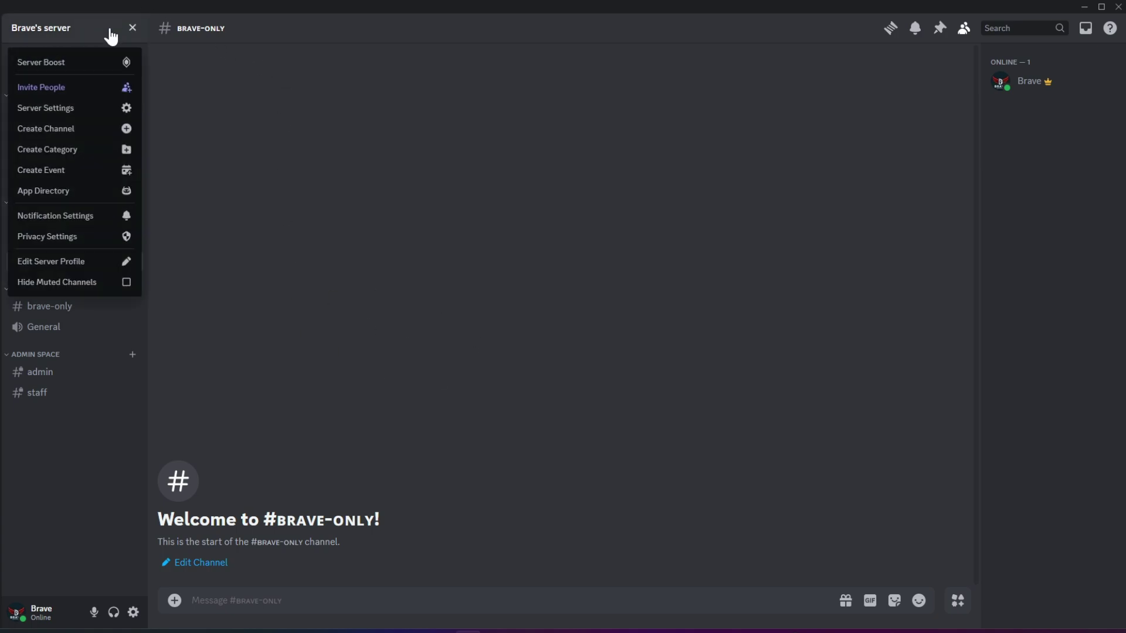
pyautogui.click(71, 109)
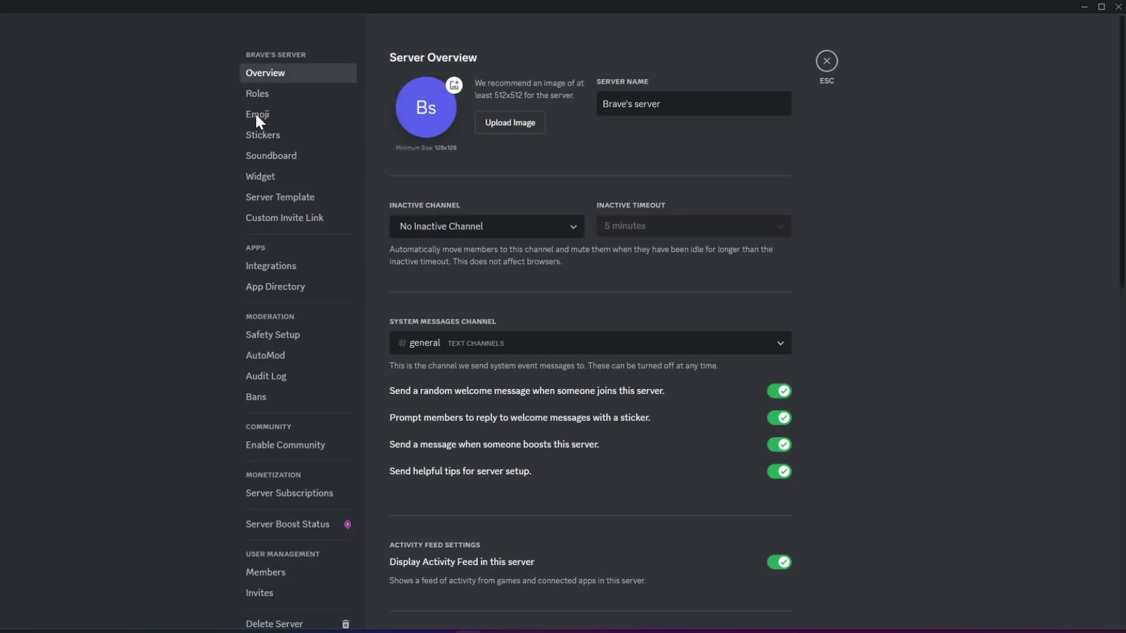
pyautogui.click(273, 94)
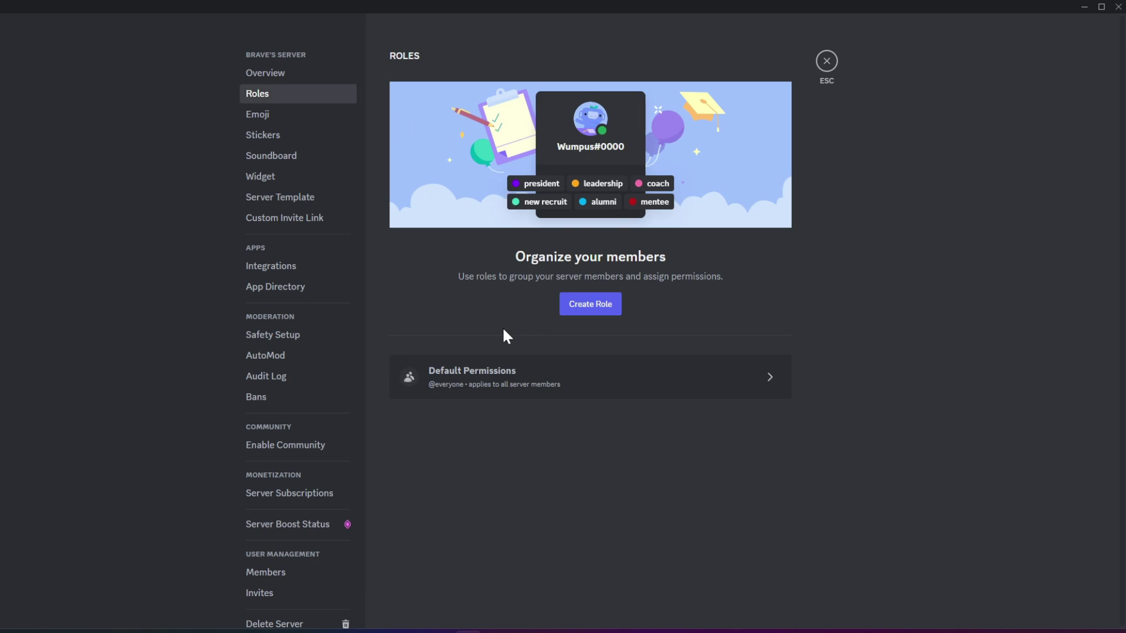
pyautogui.click(593, 307)
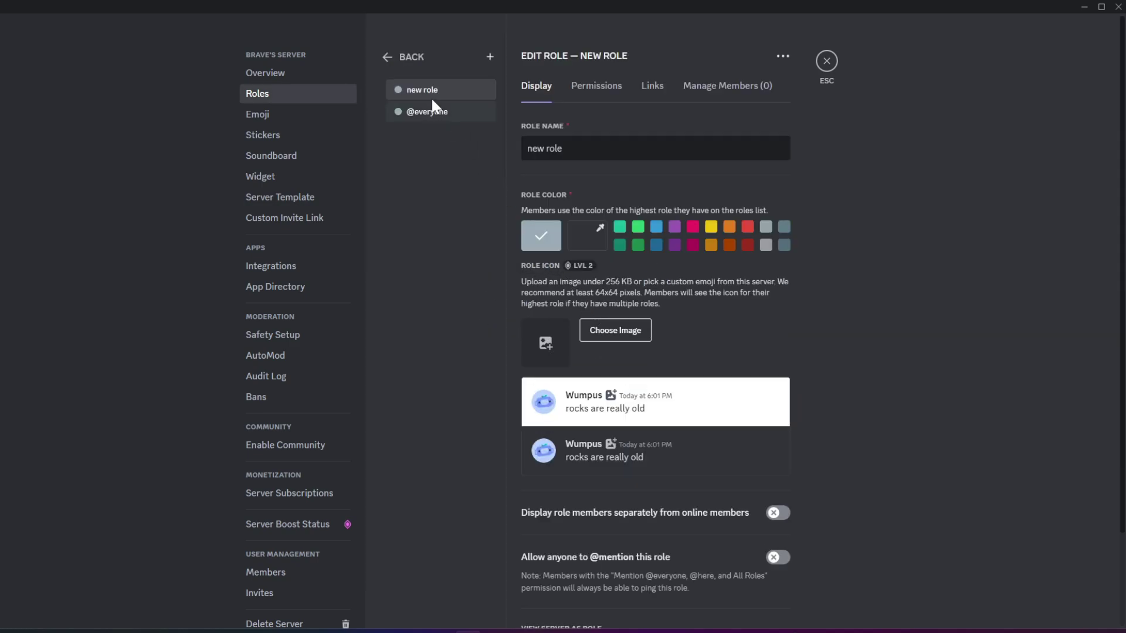
pyautogui.moveTo(581, 150); pyautogui.dragTo(492, 149)
pyautogui.write('C')
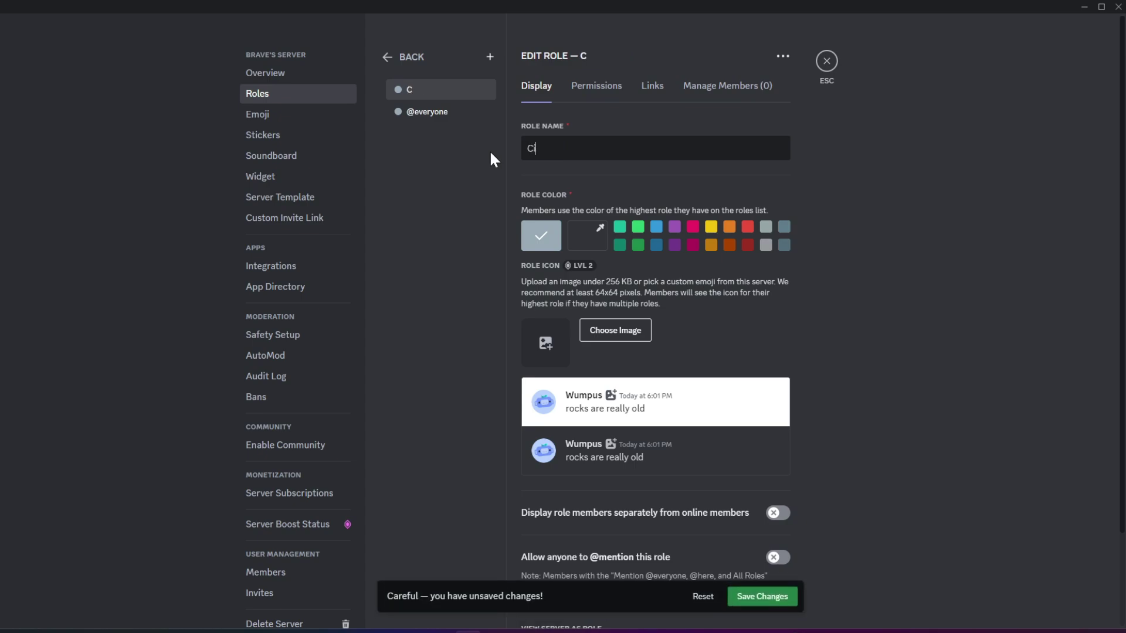
pyautogui.write('itizens')
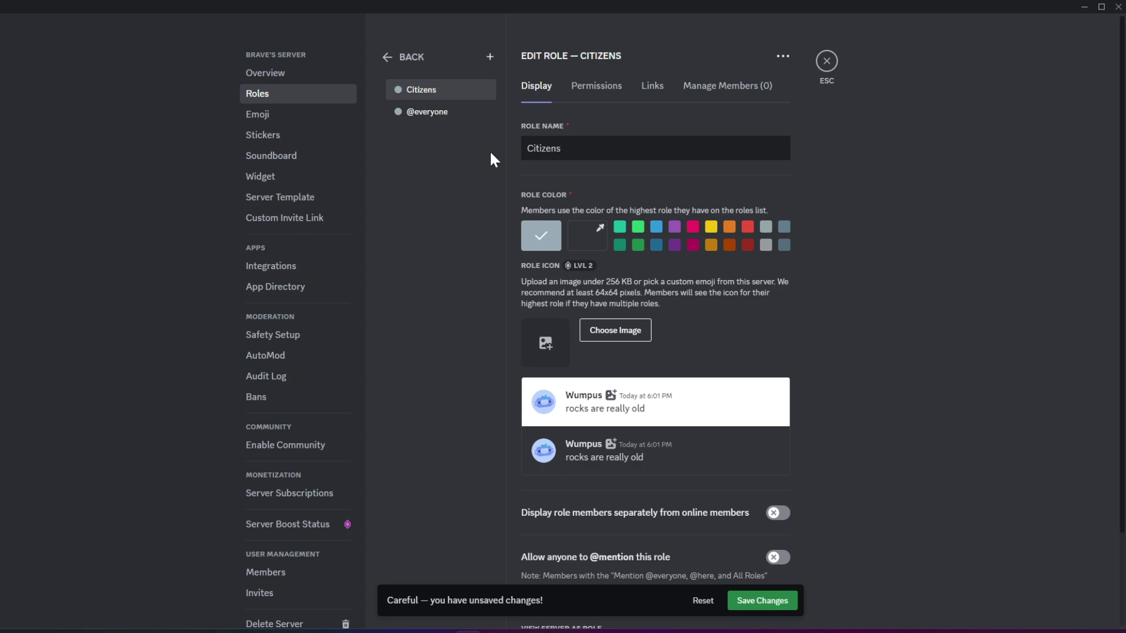
# Give the Citizens role the custom green colour #43c510 and display its members separately from online members.
pyautogui.click(588, 239)
pyautogui.click(693, 329)
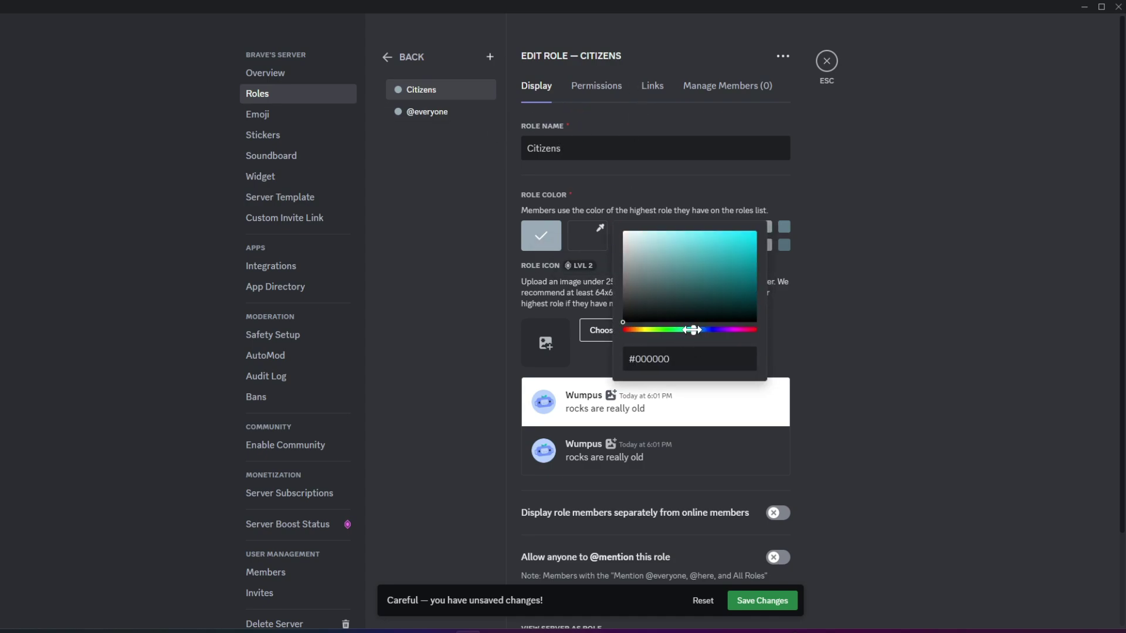
pyautogui.moveTo(674, 330); pyautogui.dragTo(663, 330)
pyautogui.moveTo(690, 293); pyautogui.dragTo(754, 238)
pyautogui.click(746, 253)
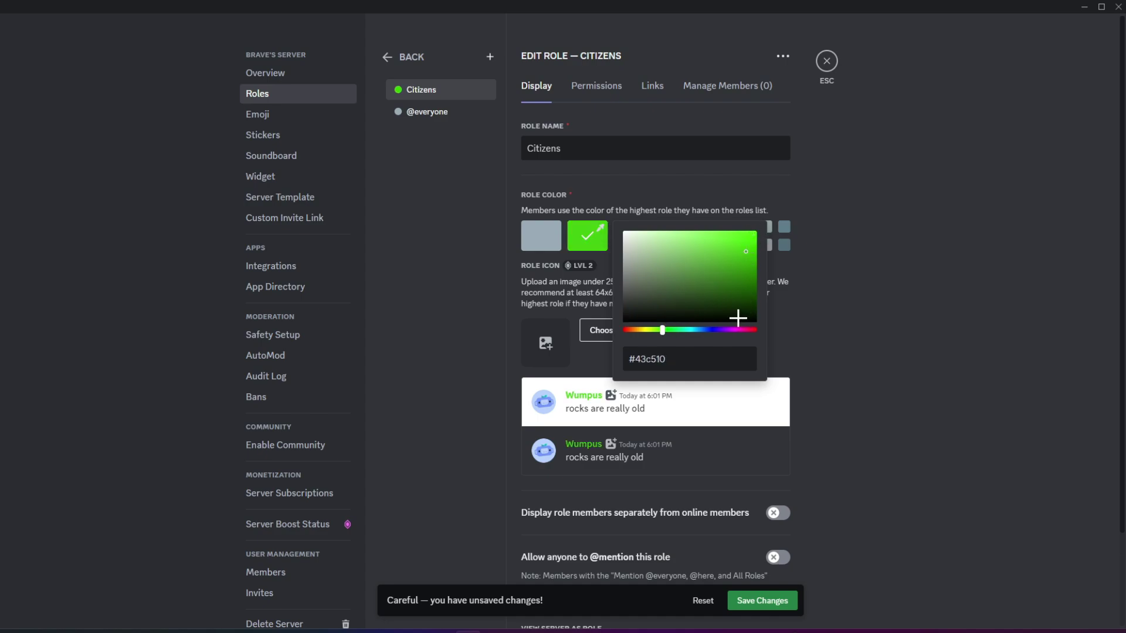
pyautogui.click(861, 397)
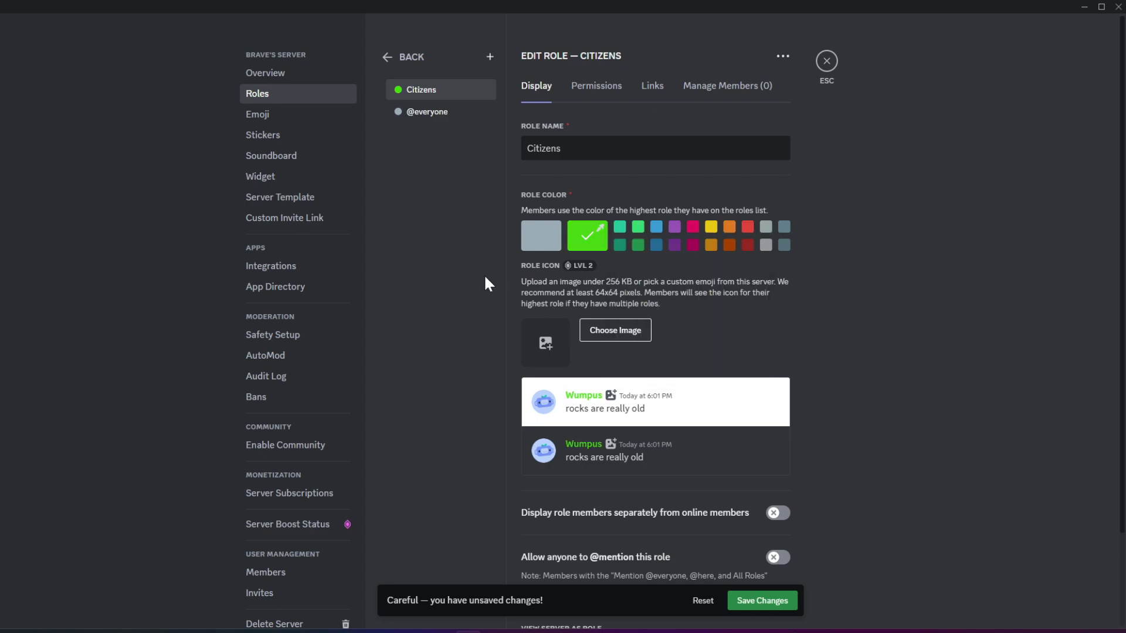
pyautogui.scroll(-2, 528, 331)
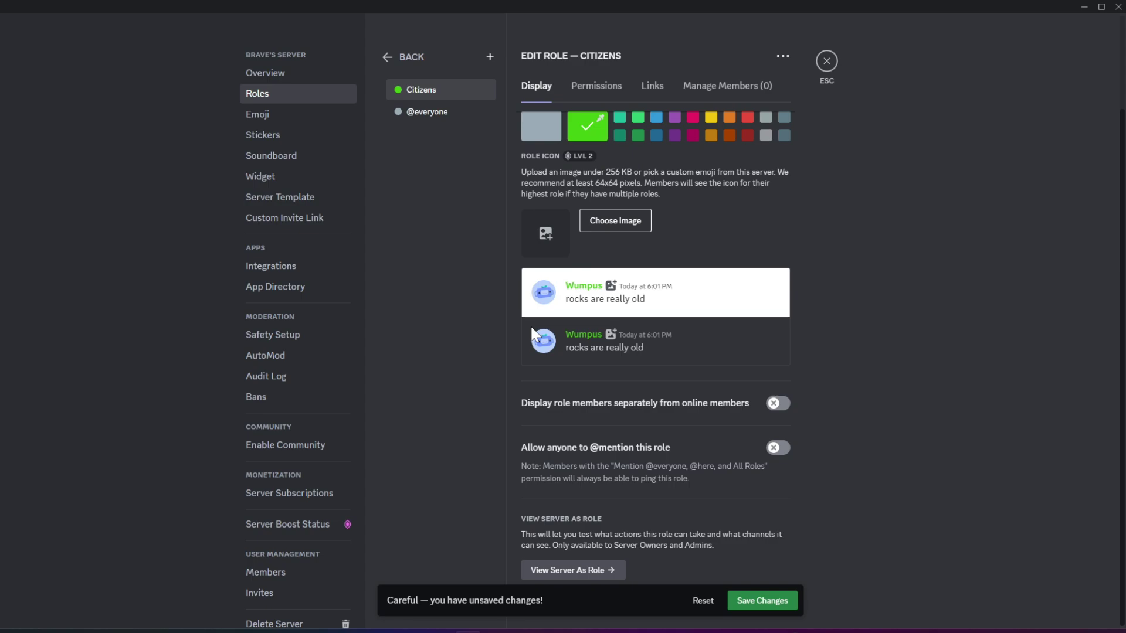
pyautogui.click(777, 404)
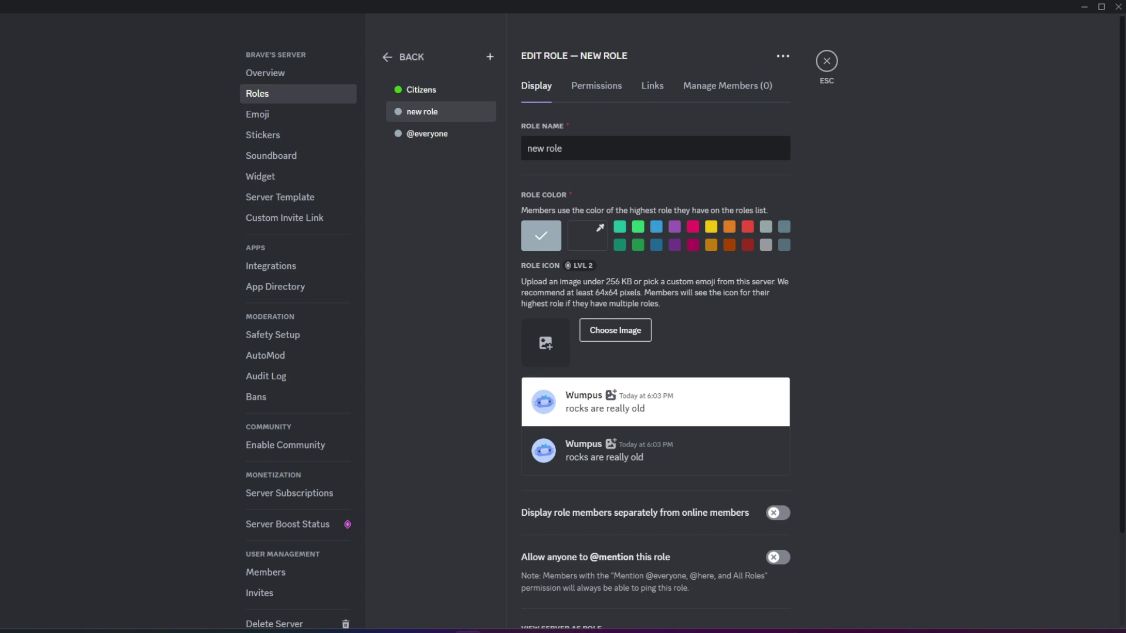
# Name the new role Mod and move it above Citizens in the role order.
pyautogui.hotkey('ctrl', 'a')
pyautogui.write('Mod')
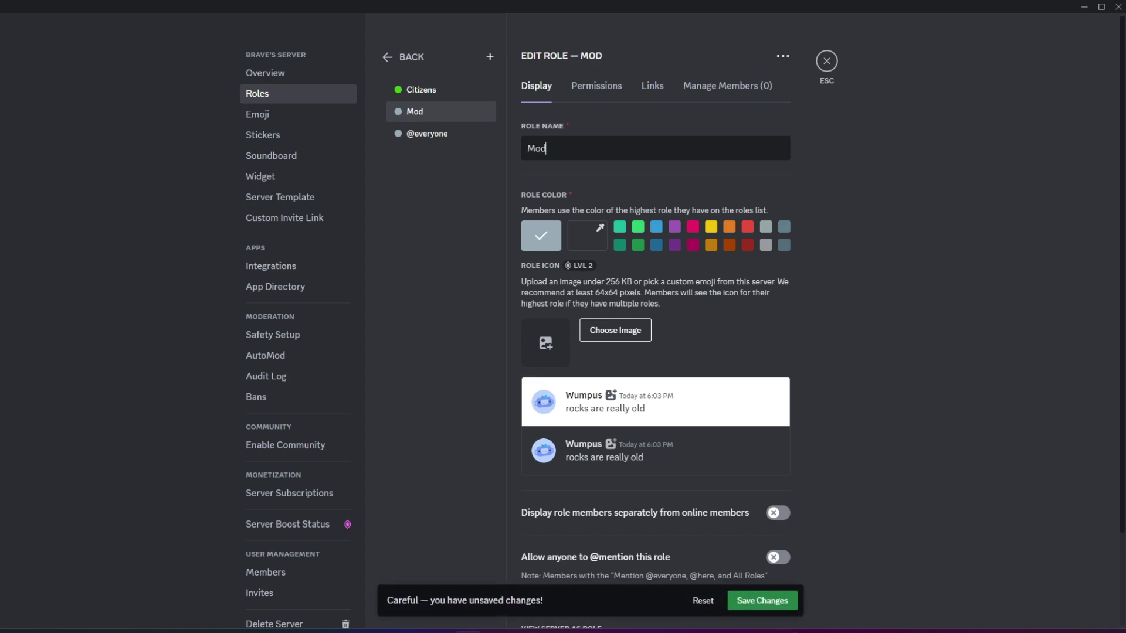
pyautogui.moveTo(435, 113); pyautogui.dragTo(444, 87)
pyautogui.hotkey('ctrl', 'a')
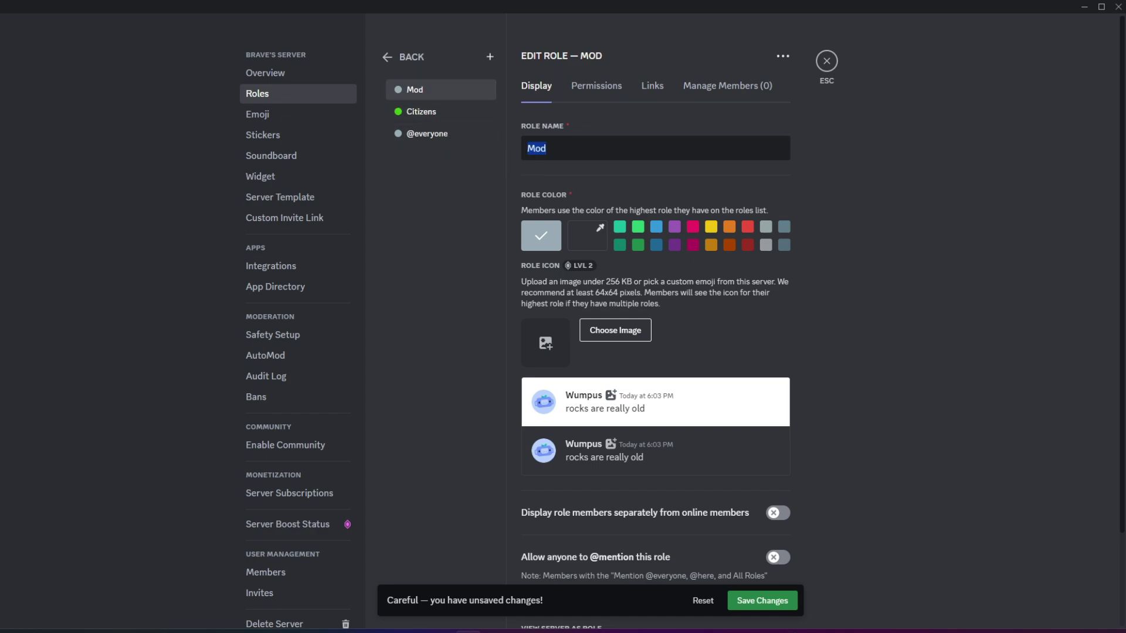
pyautogui.write('Admin')
pyautogui.doubleClick(548, 148)
pyautogui.write('mod')
pyautogui.click(534, 149)
pyautogui.press('BackSpace')
pyautogui.write('M')
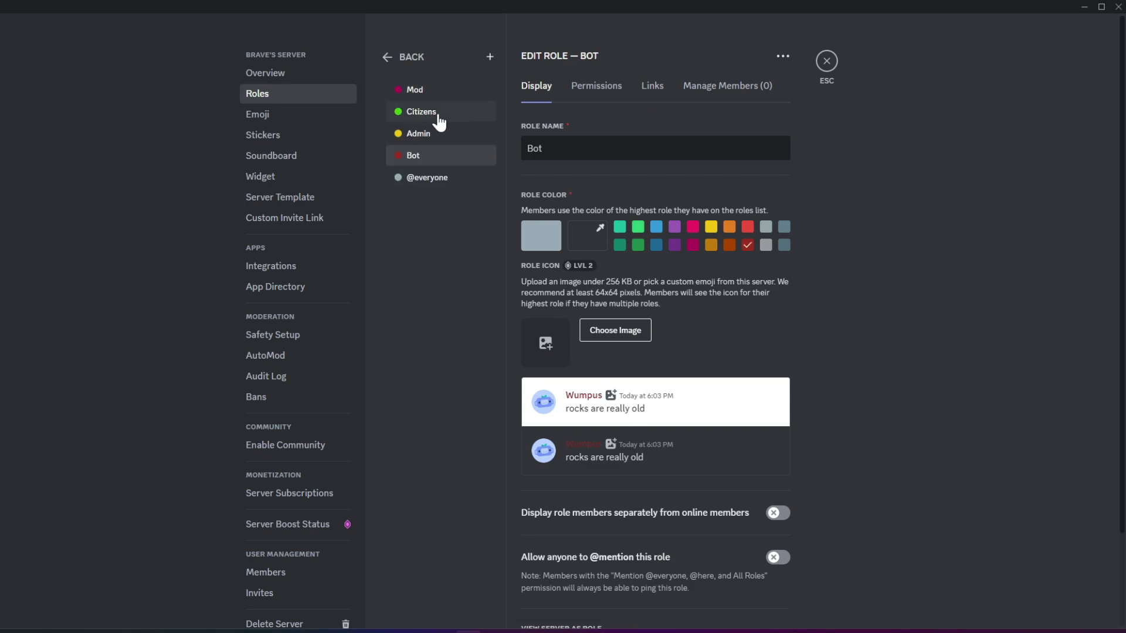
# Reorder the roles by moving Citizens below Bot and Admin above Mod.
pyautogui.moveTo(439, 121); pyautogui.dragTo(440, 160)
pyautogui.moveTo(429, 121); pyautogui.dragTo(429, 96)
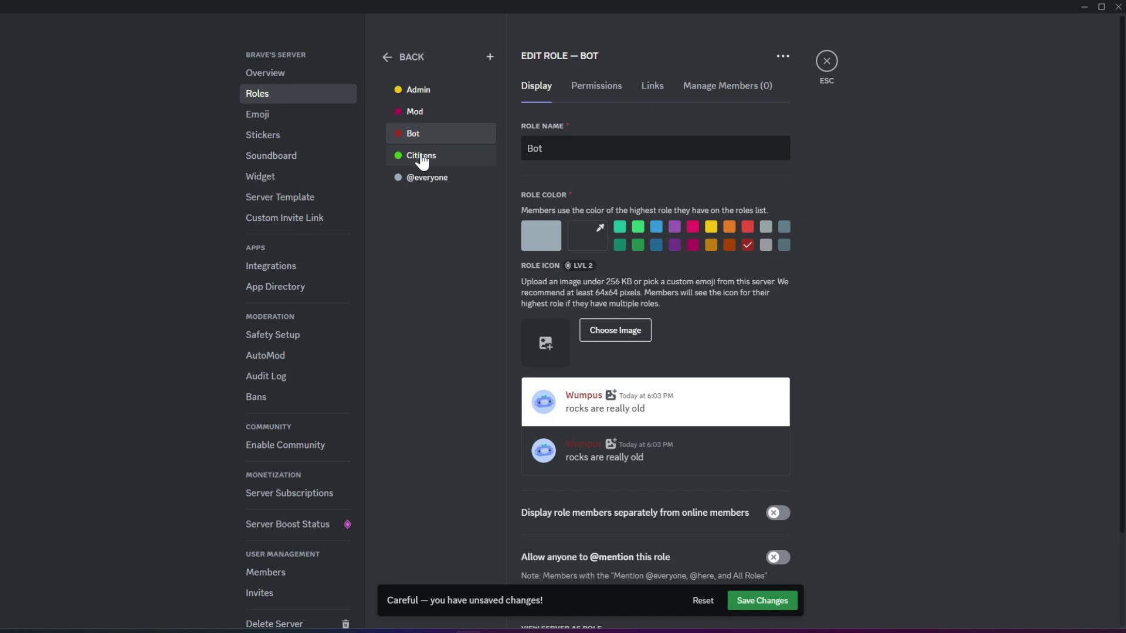
pyautogui.click(445, 180)
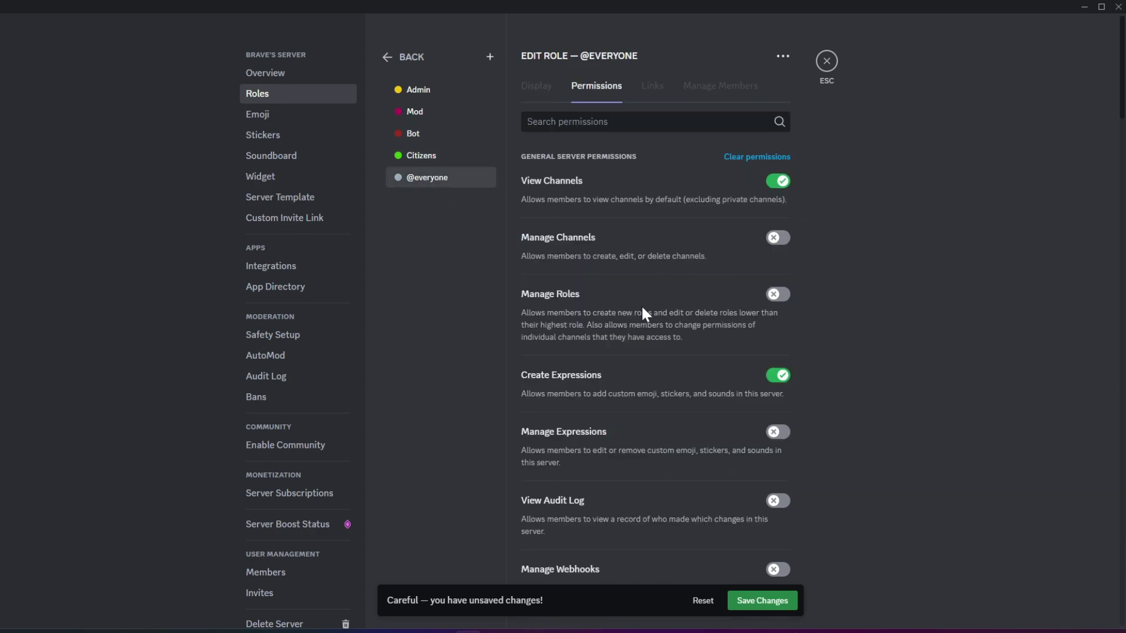
pyautogui.scroll(-2, 613, 169)
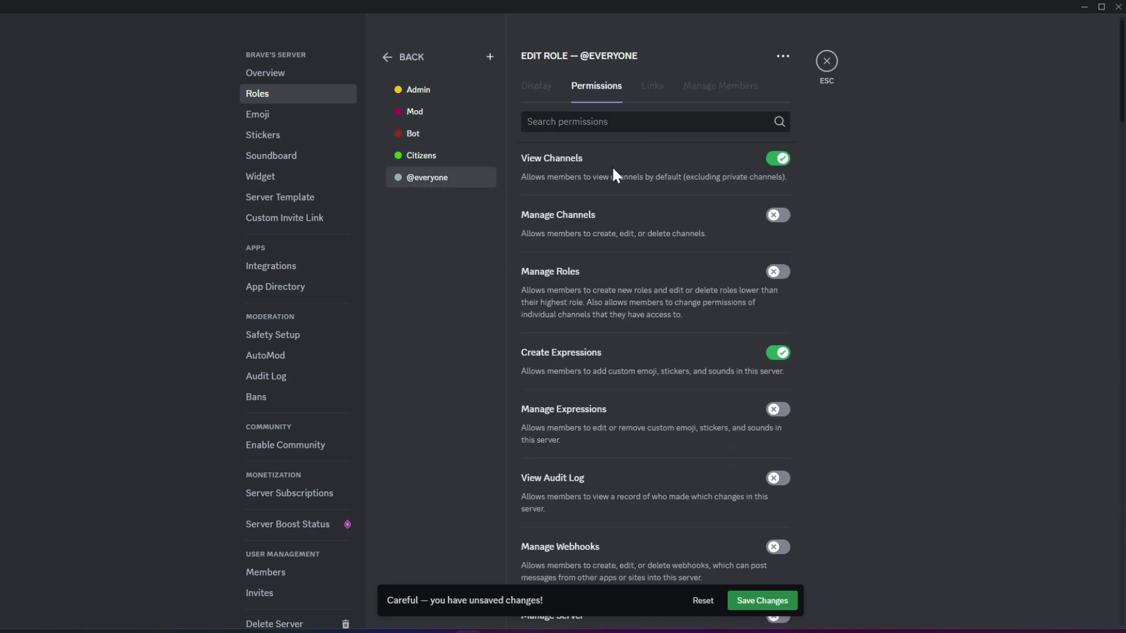
pyautogui.scroll(2, 613, 170)
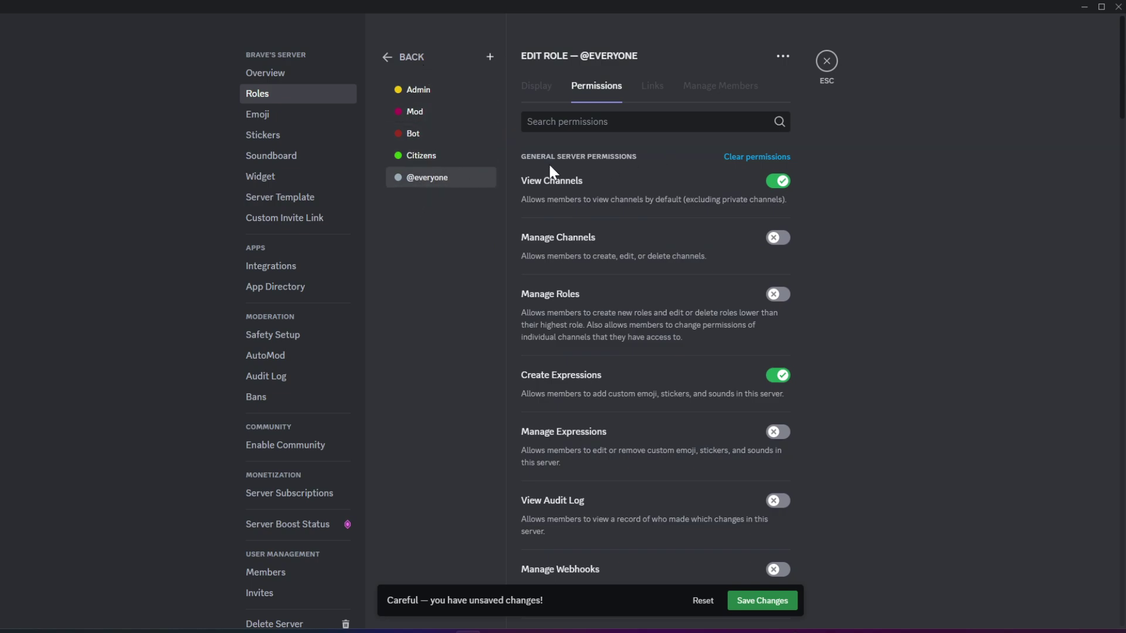
pyautogui.scroll(-5, 605, 231)
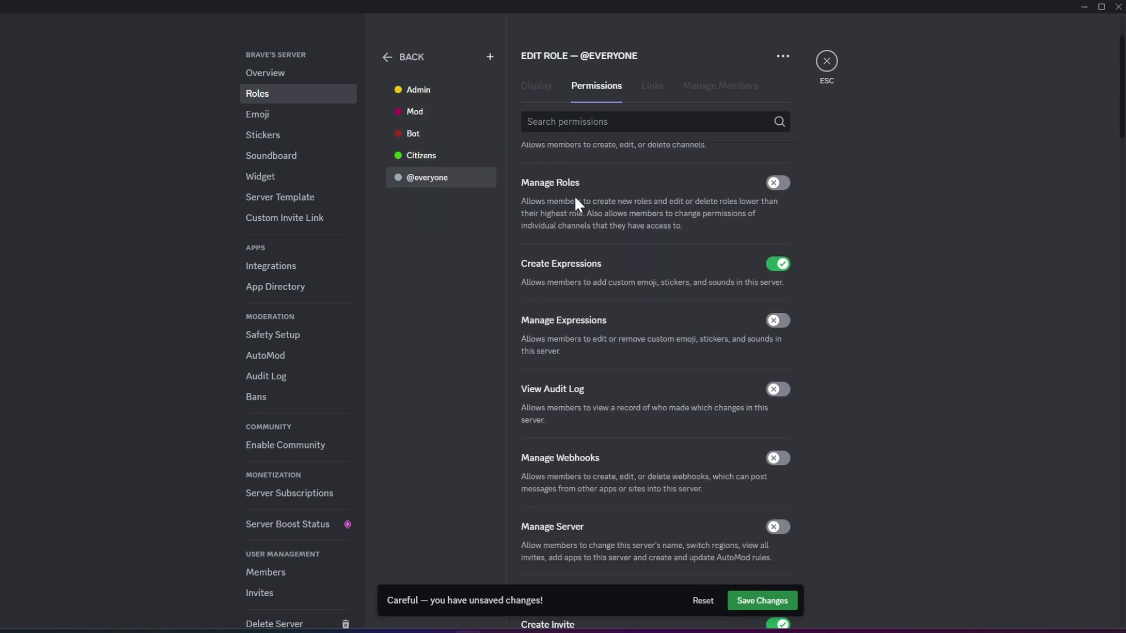
pyautogui.scroll(-10, 655, 258)
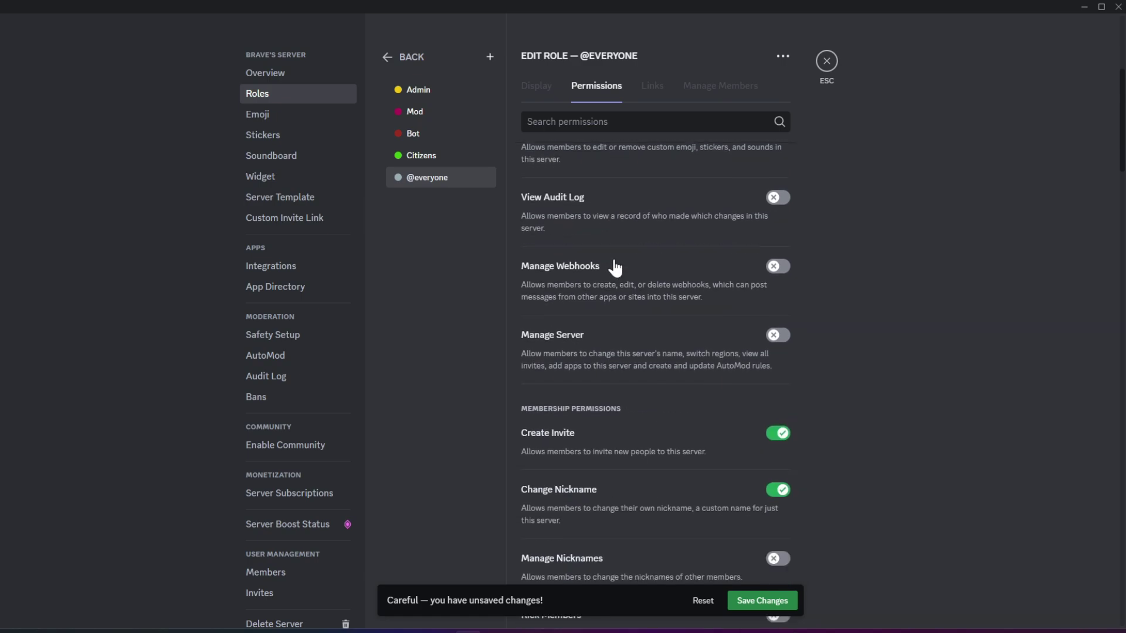
pyautogui.scroll(-4, 587, 380)
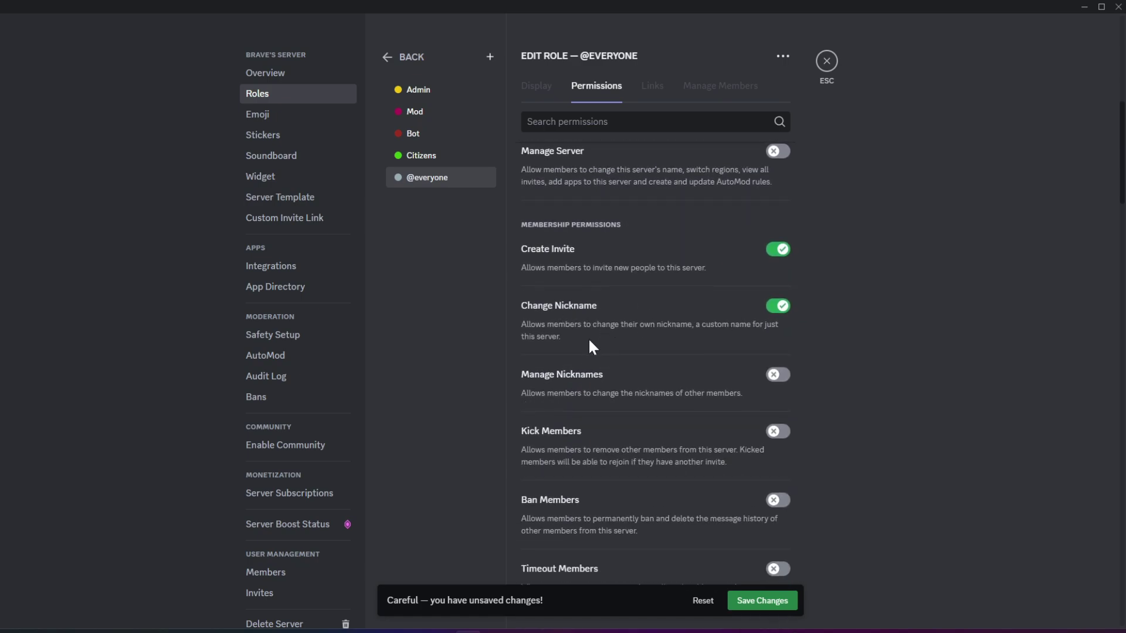
pyautogui.scroll(-5, 587, 339)
pyautogui.scroll(-10, 604, 306)
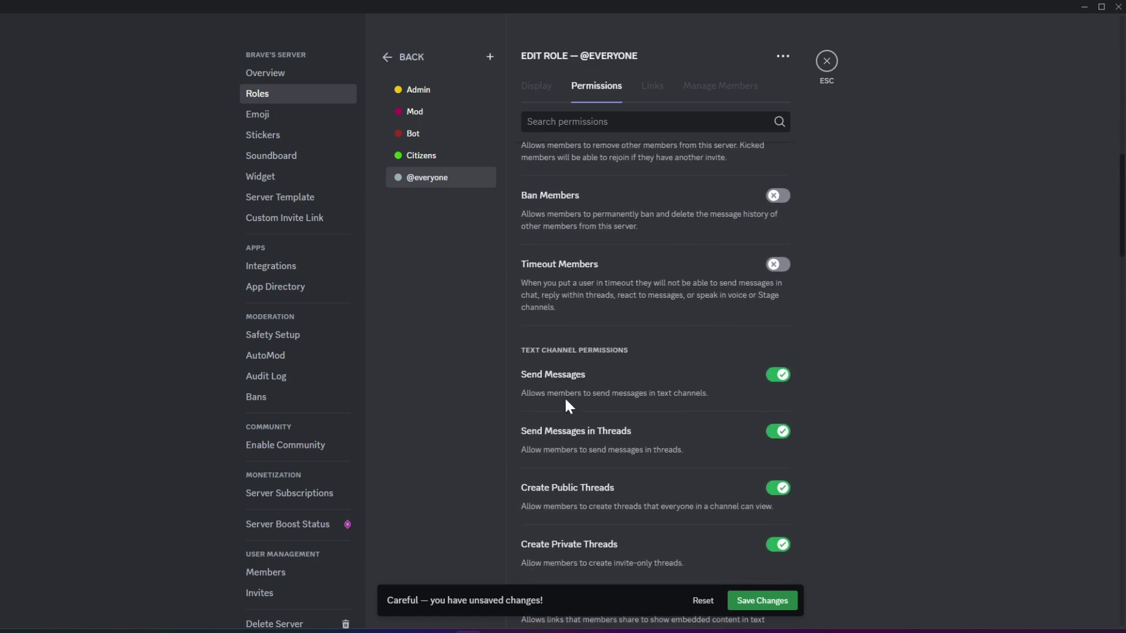
pyautogui.scroll(-11, 574, 384)
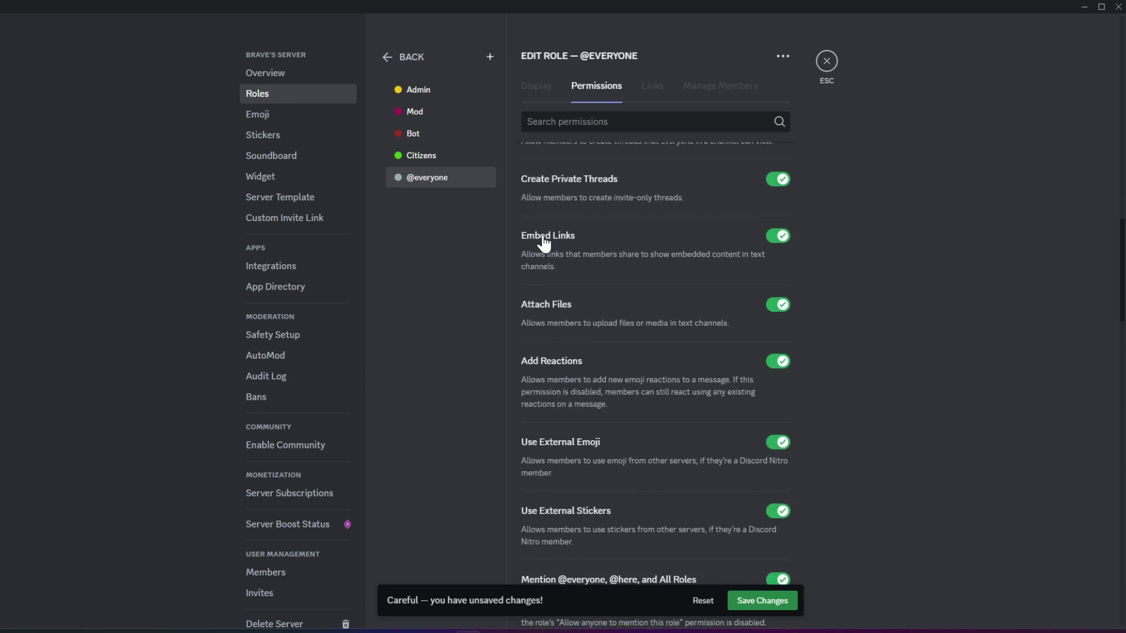
pyautogui.click(777, 237)
pyautogui.scroll(3, 716, 283)
pyautogui.scroll(-5, 717, 283)
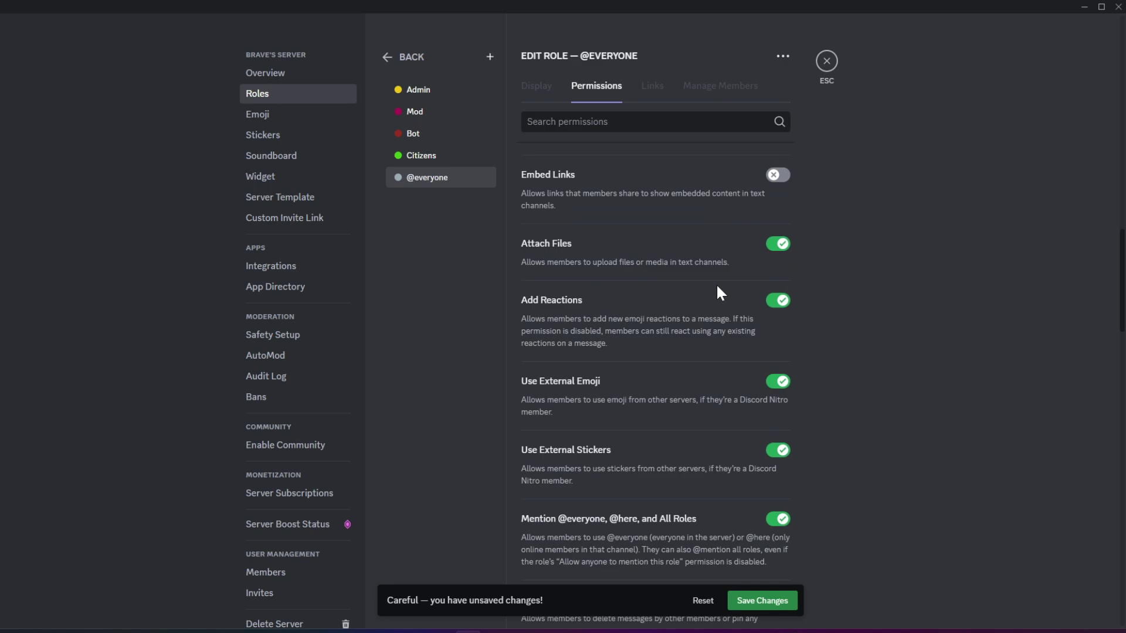
pyautogui.scroll(-4, 720, 292)
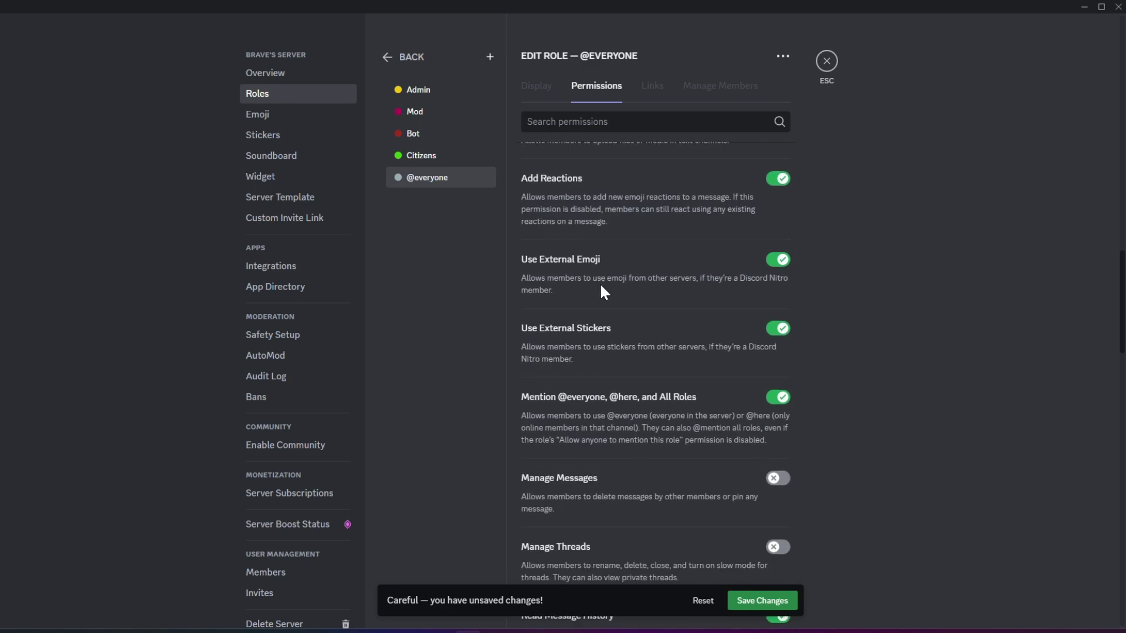
pyautogui.scroll(-4, 600, 284)
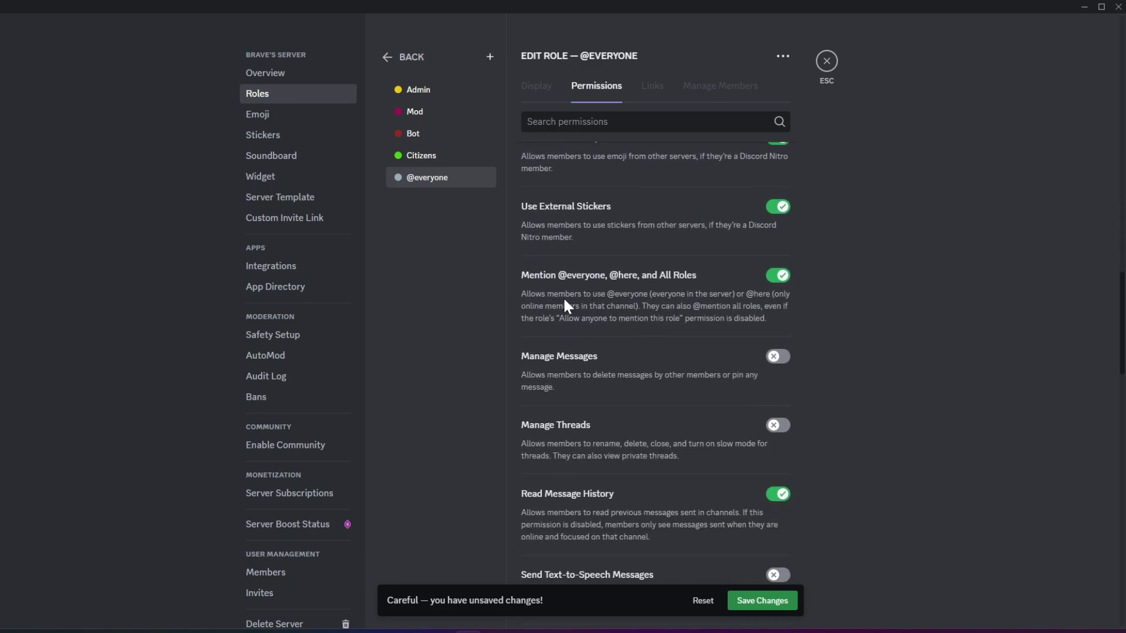
pyautogui.click(777, 275)
pyautogui.scroll(-4, 640, 290)
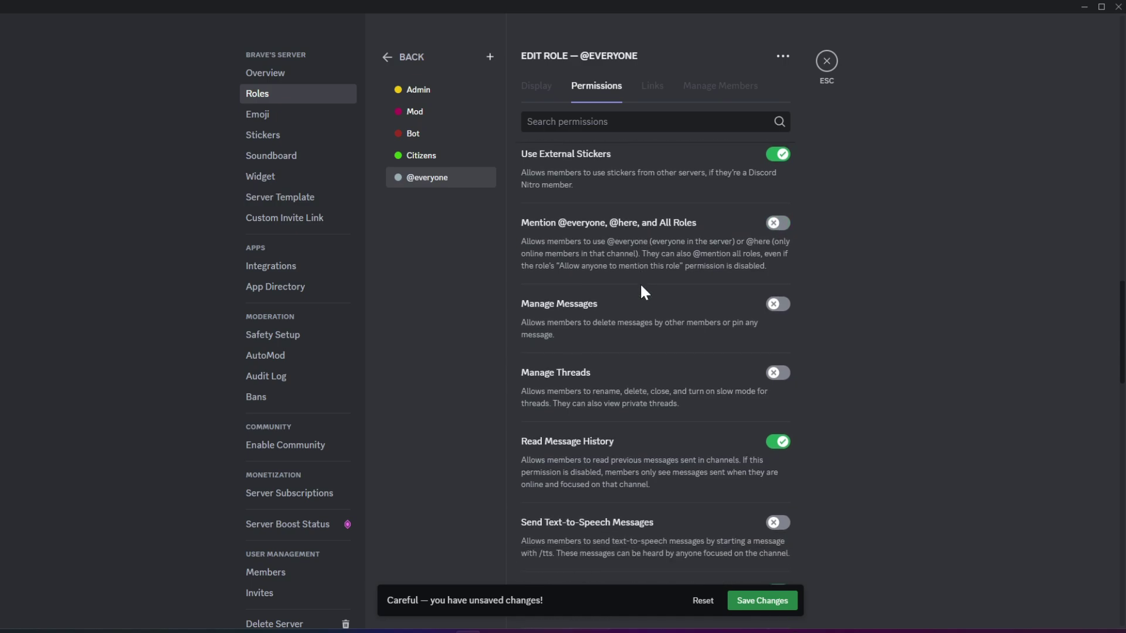
pyautogui.scroll(-4, 641, 287)
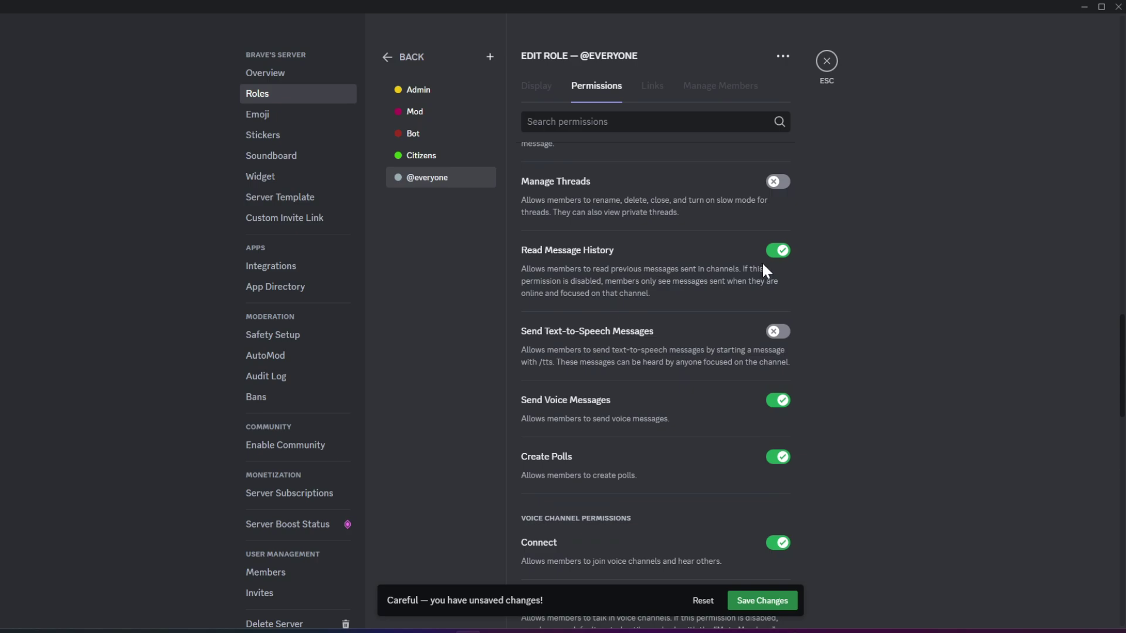
pyautogui.click(776, 250)
pyautogui.scroll(-2, 697, 292)
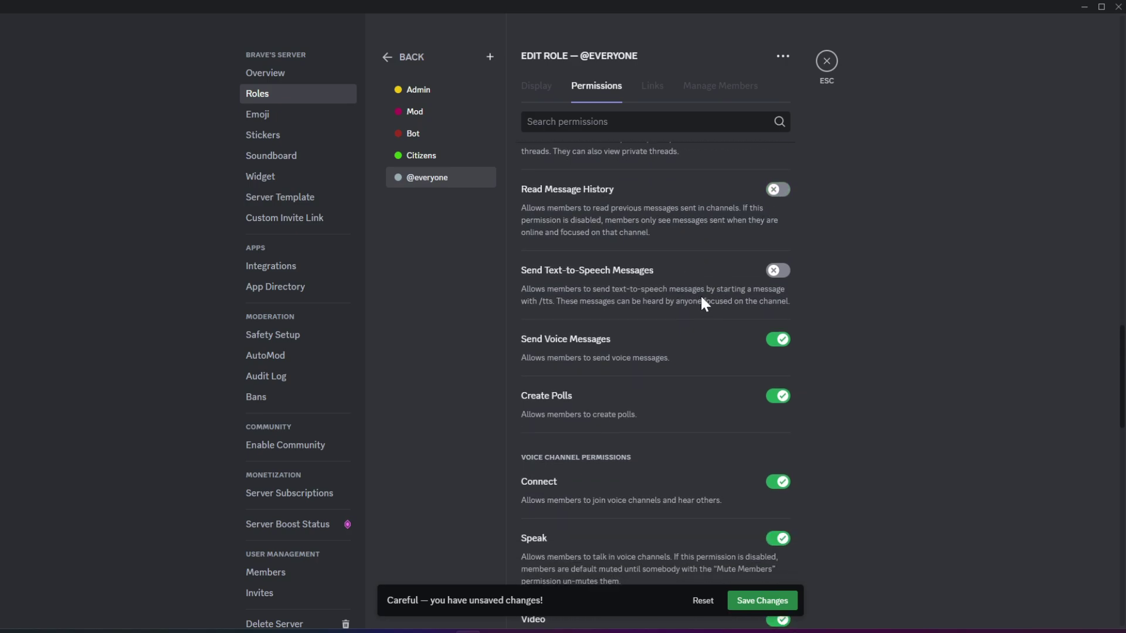
pyautogui.scroll(-3, 706, 299)
pyautogui.scroll(-3, 604, 195)
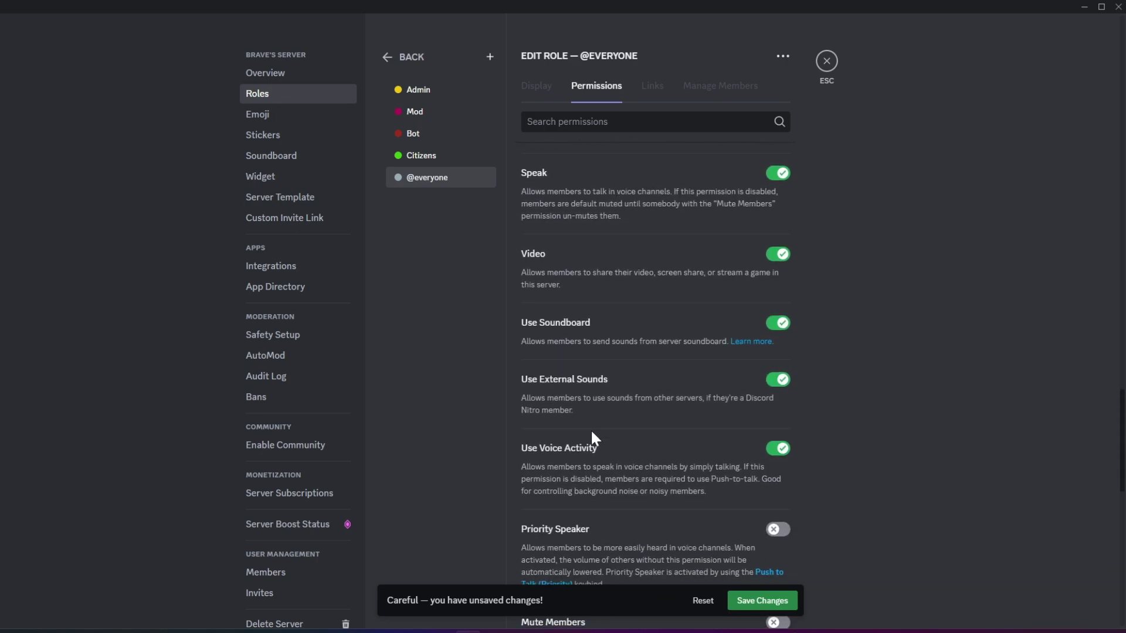
pyautogui.scroll(-7, 591, 434)
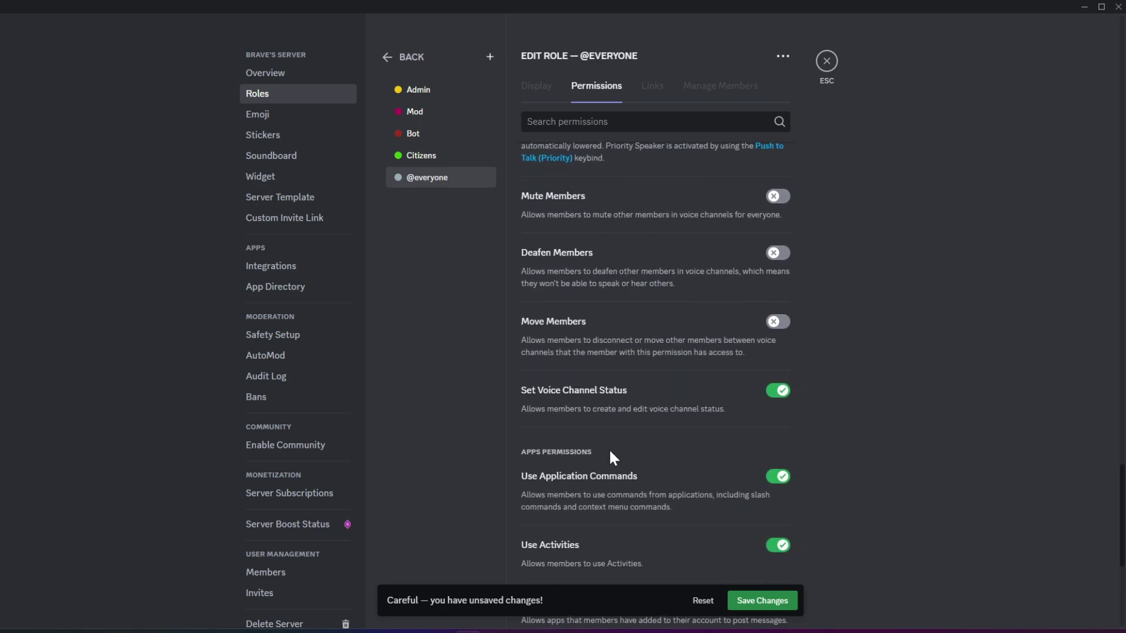
pyautogui.scroll(-2, 610, 454)
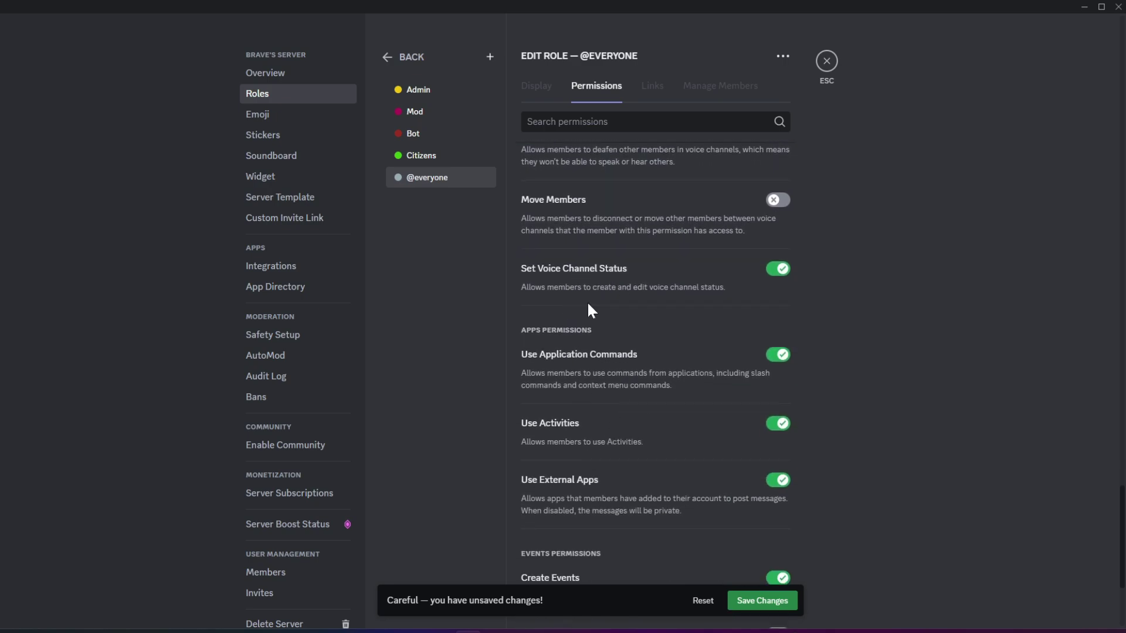
pyautogui.scroll(-2, 603, 463)
pyautogui.scroll(-2, 604, 463)
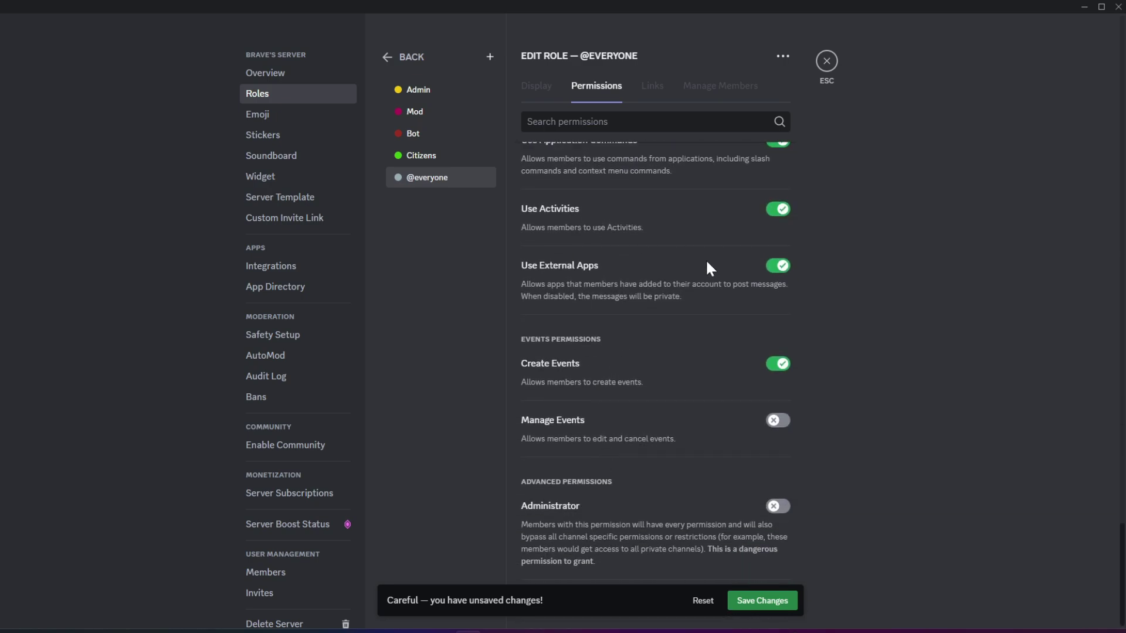
pyautogui.click(777, 363)
pyautogui.scroll(1, 609, 276)
pyautogui.scroll(-1, 621, 300)
pyautogui.click(760, 599)
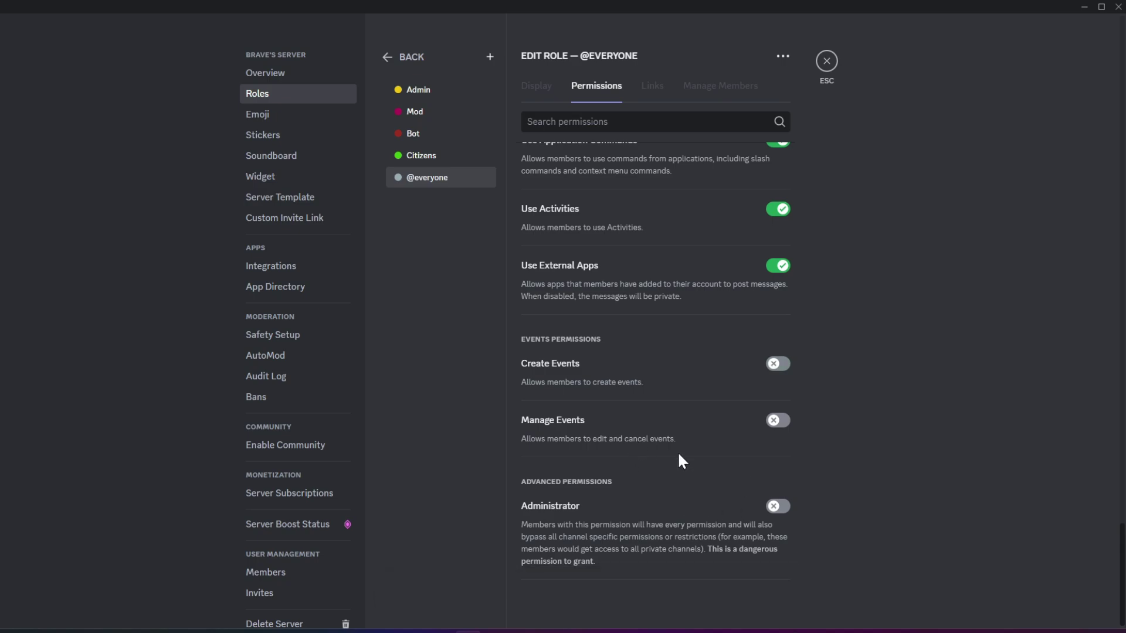
# Turn on the Manage Nicknames, Kick Members and Timeout Members permissions for the Mod role.
pyautogui.click(441, 113)
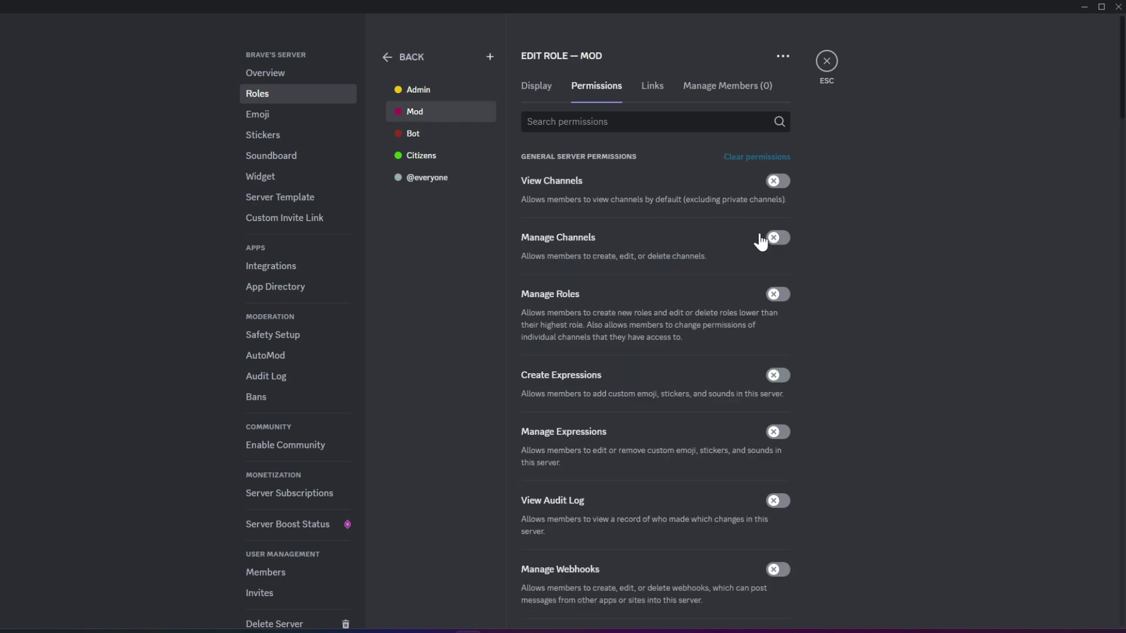
pyautogui.scroll(-10, 683, 224)
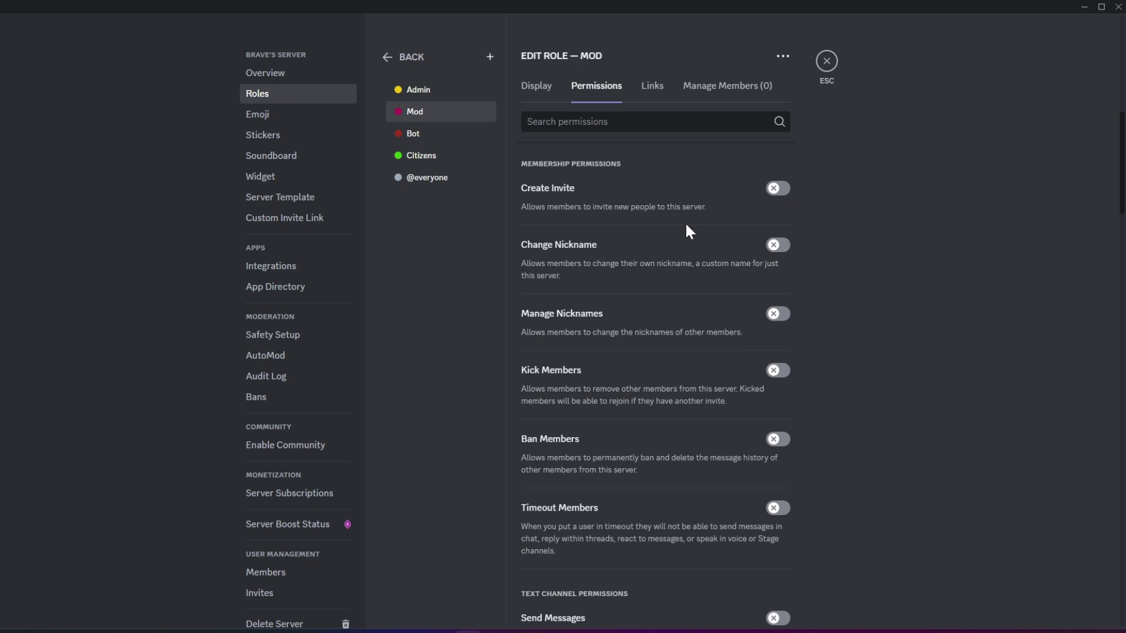
pyautogui.click(783, 372)
pyautogui.click(778, 315)
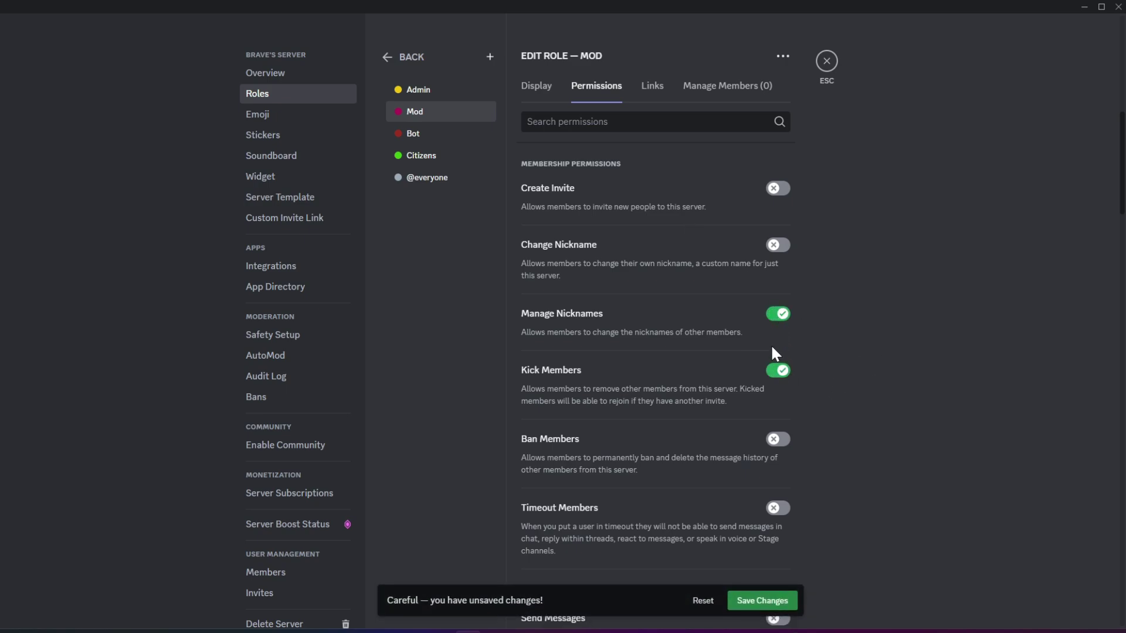
pyautogui.scroll(-2, 771, 347)
pyautogui.click(783, 387)
pyautogui.scroll(-6, 782, 385)
pyautogui.scroll(-3, 786, 394)
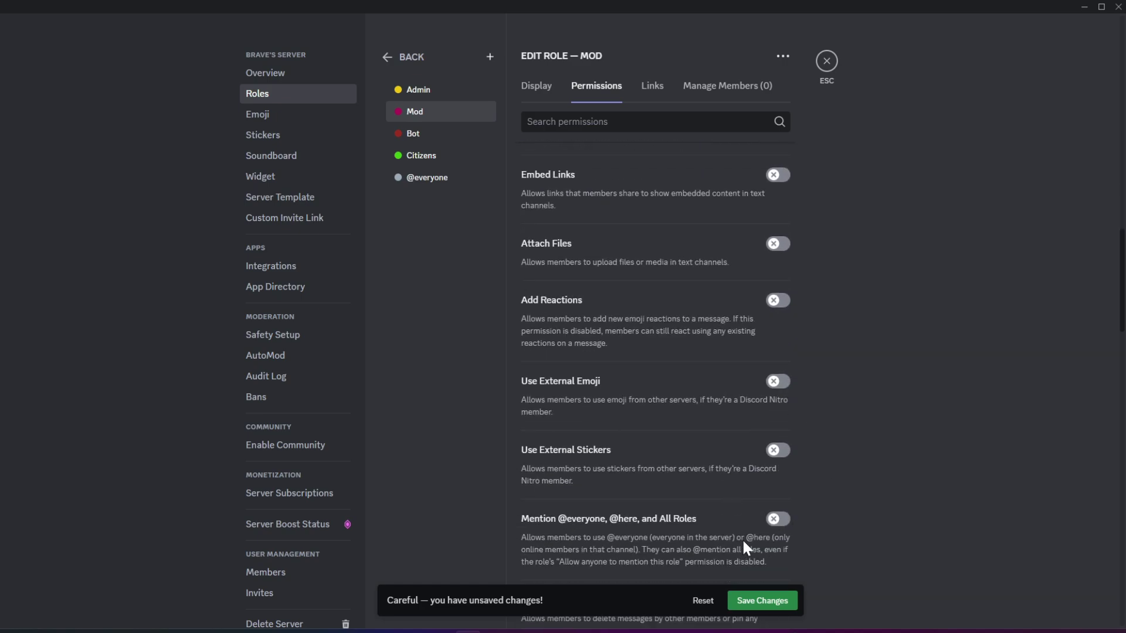
pyautogui.click(774, 519)
pyautogui.click(756, 601)
# Grant the Admin role the Administrator permission, save the change and leave the server settings.
pyautogui.click(434, 92)
pyautogui.scroll(1, 688, 232)
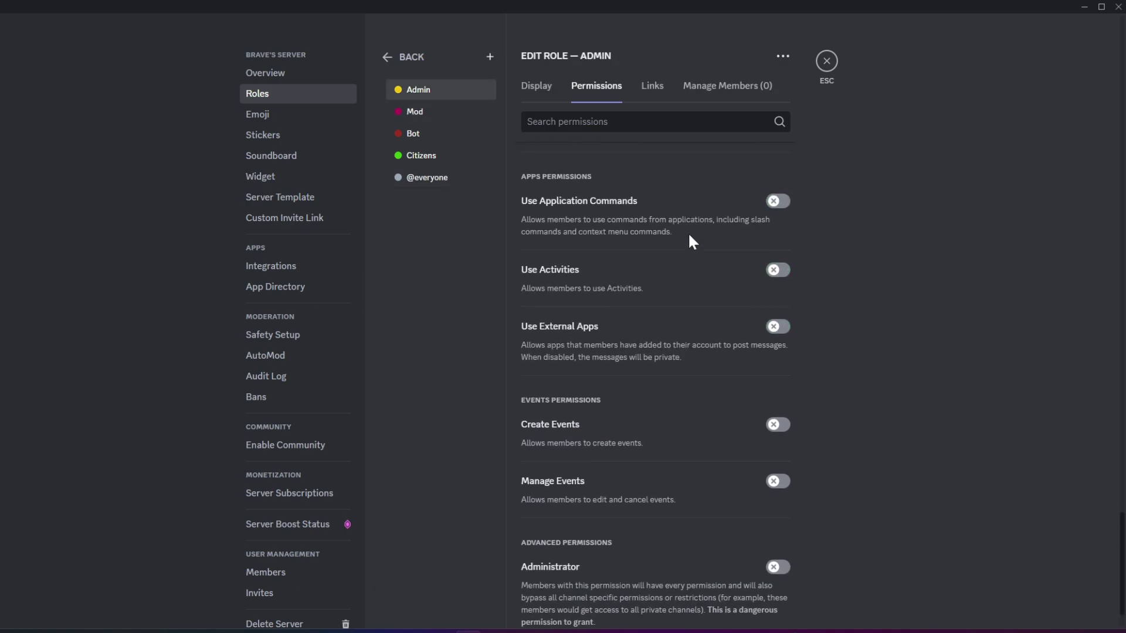
pyautogui.click(778, 566)
pyautogui.click(781, 599)
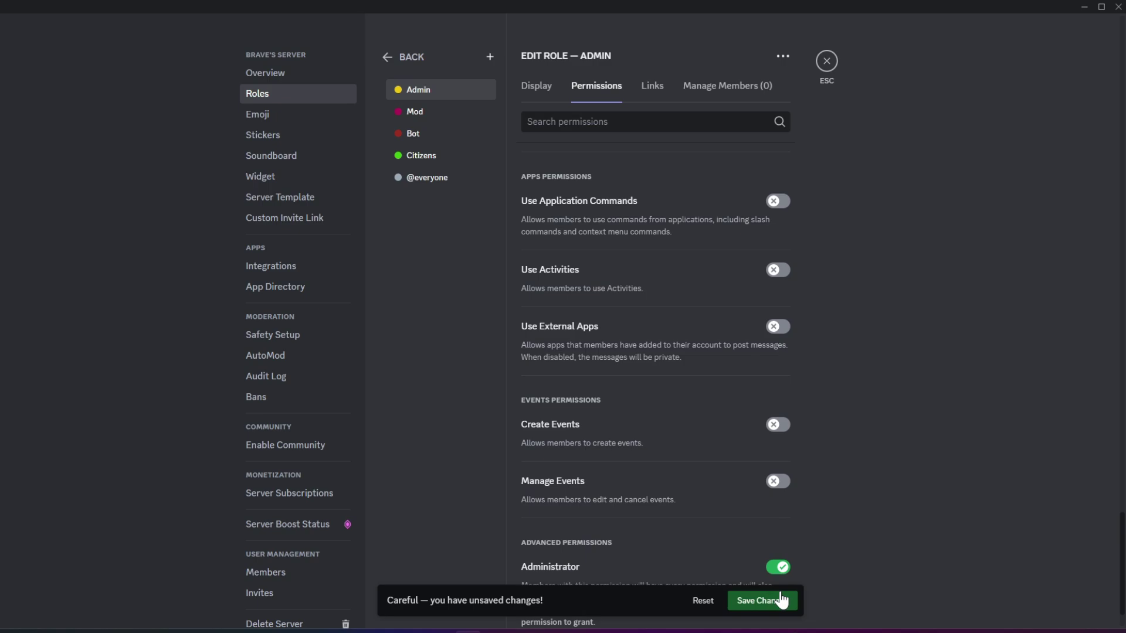
pyautogui.click(781, 599)
pyautogui.click(415, 111)
pyautogui.click(826, 61)
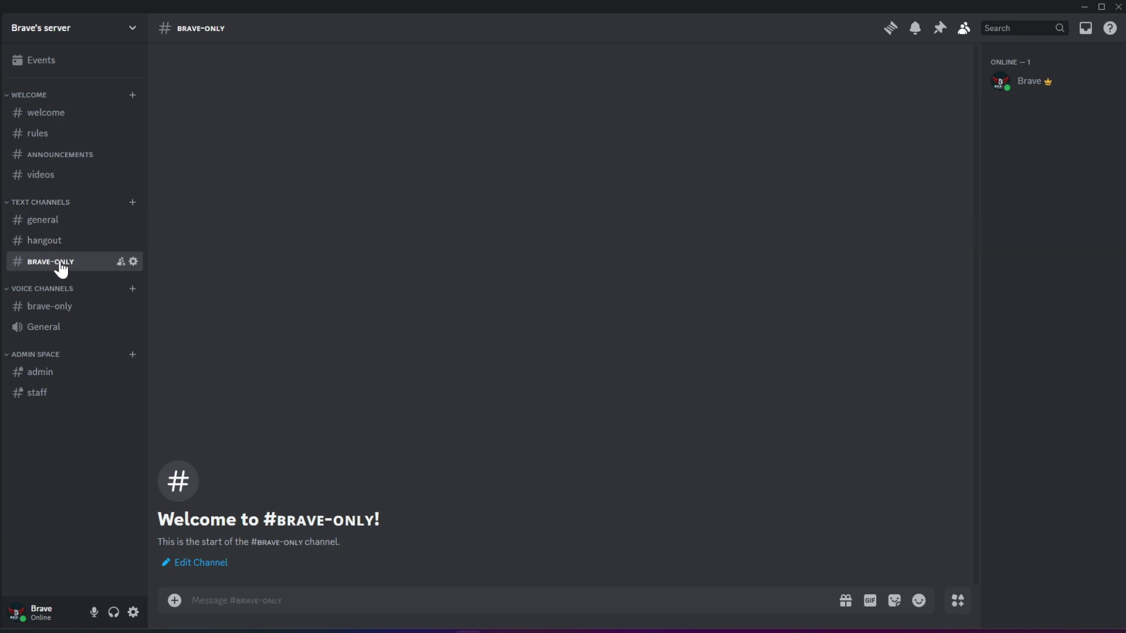
pyautogui.rightClick(61, 208)
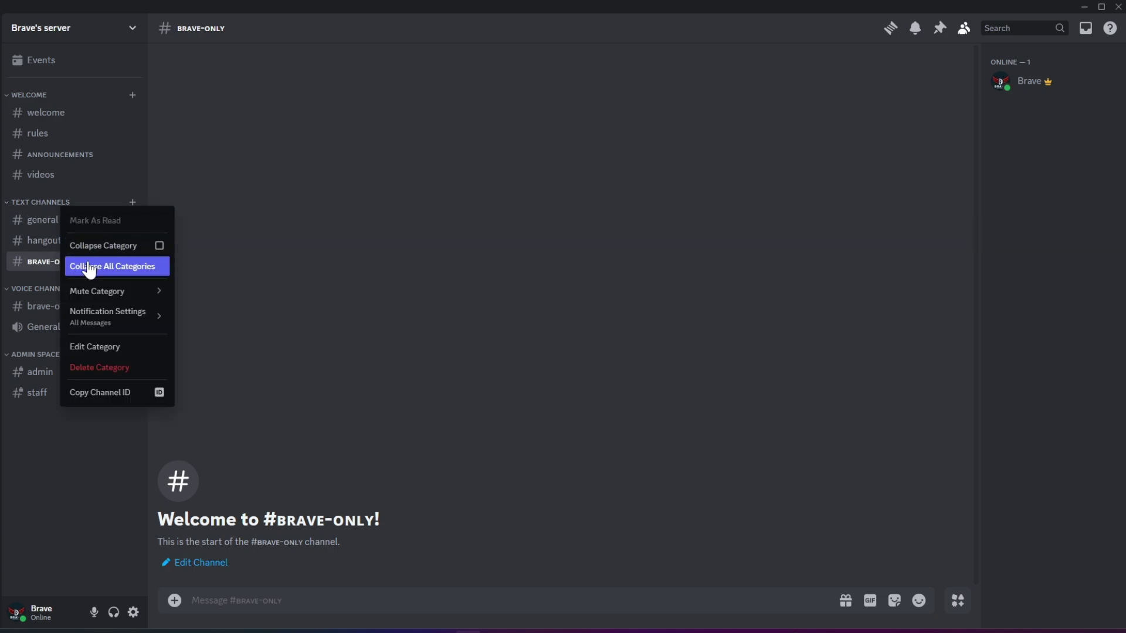
pyautogui.click(105, 352)
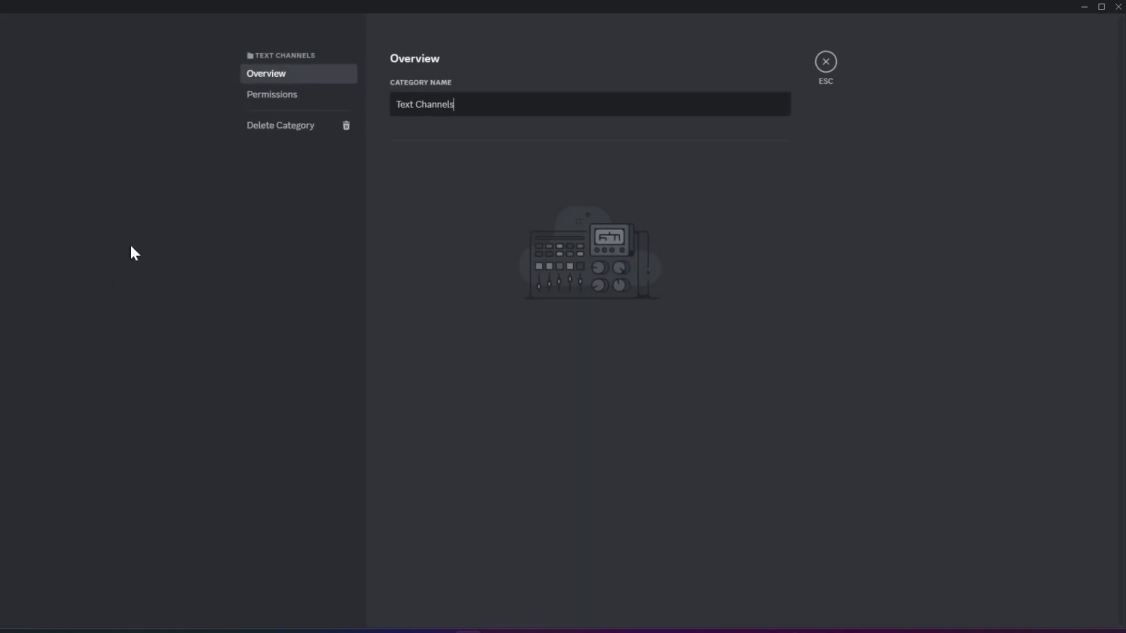
pyautogui.click(275, 96)
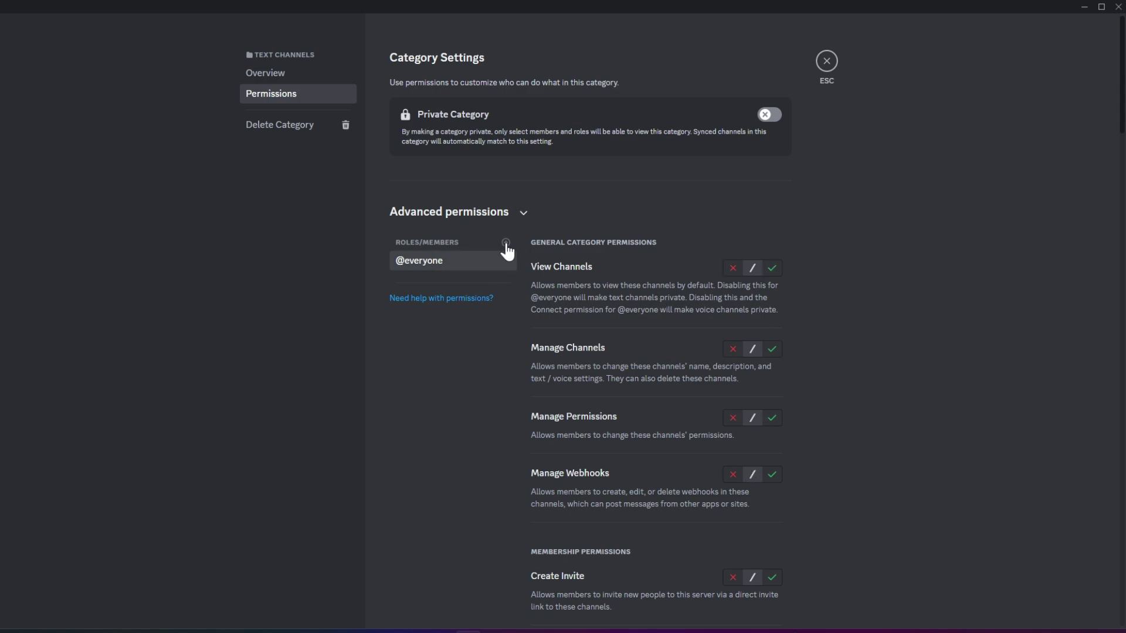
pyautogui.scroll(-3, 684, 286)
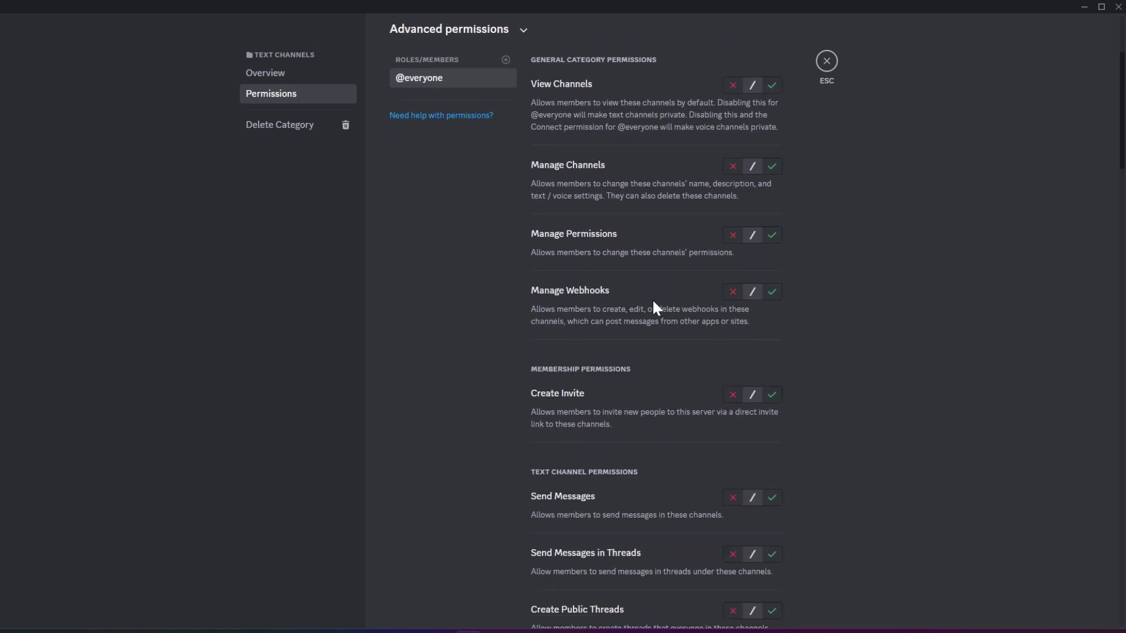
pyautogui.press('Escape')
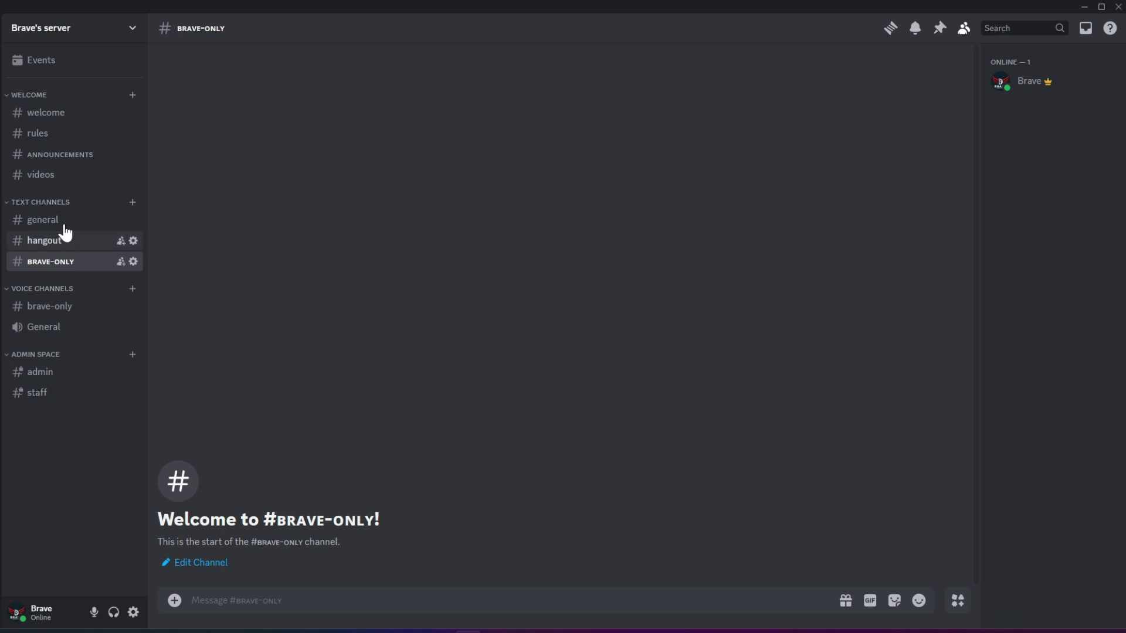
pyautogui.click(134, 263)
pyautogui.click(273, 89)
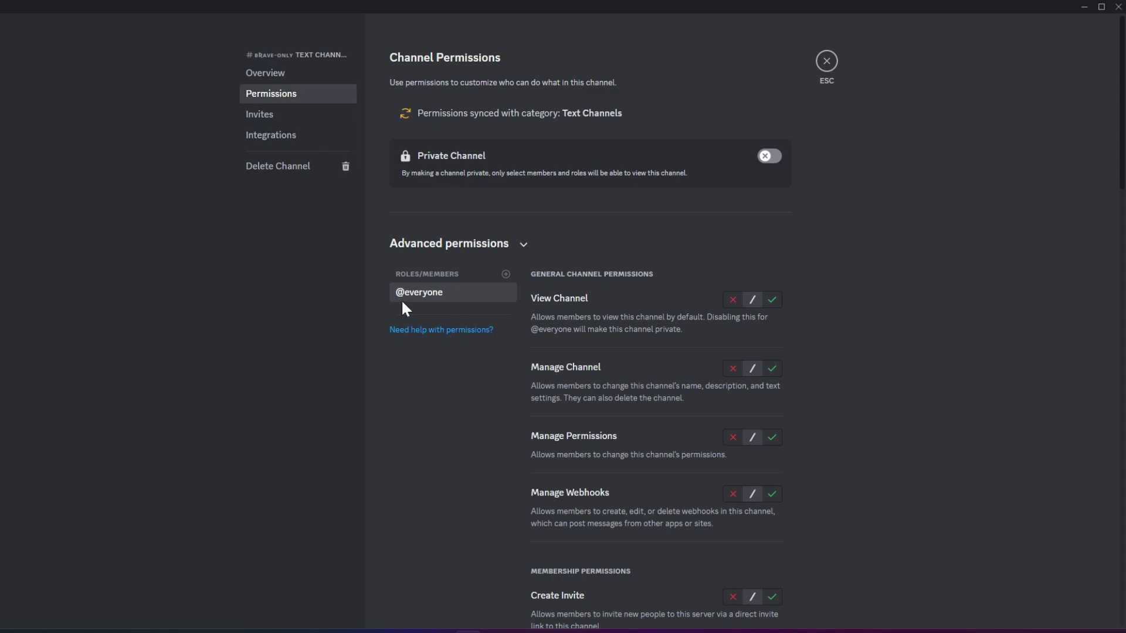
pyautogui.scroll(-4, 666, 342)
pyautogui.click(733, 457)
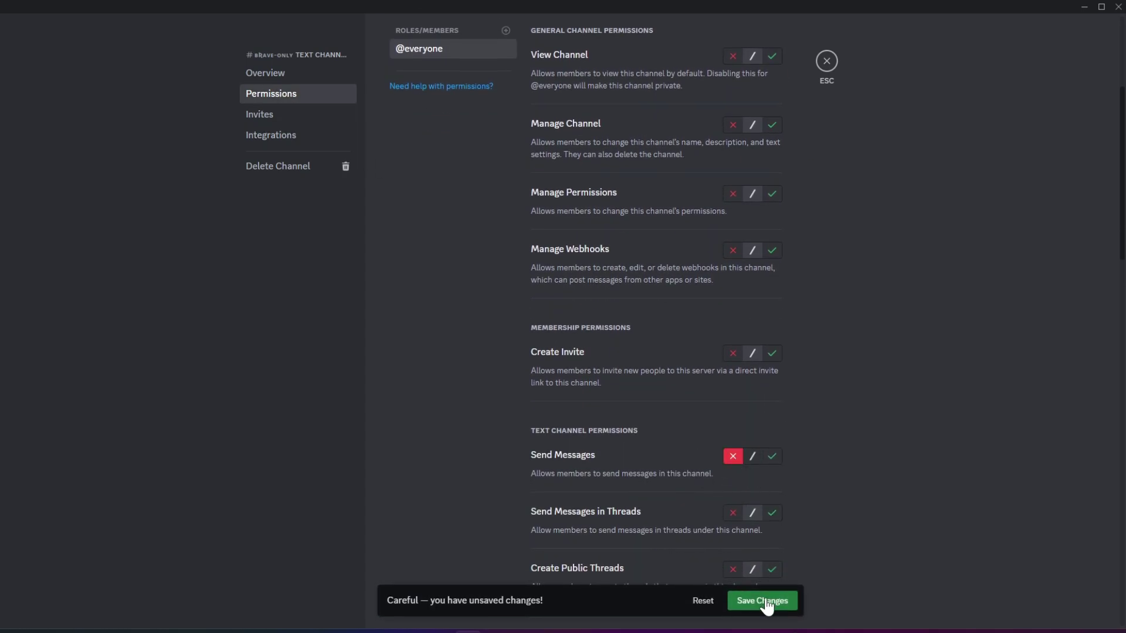
pyautogui.click(819, 68)
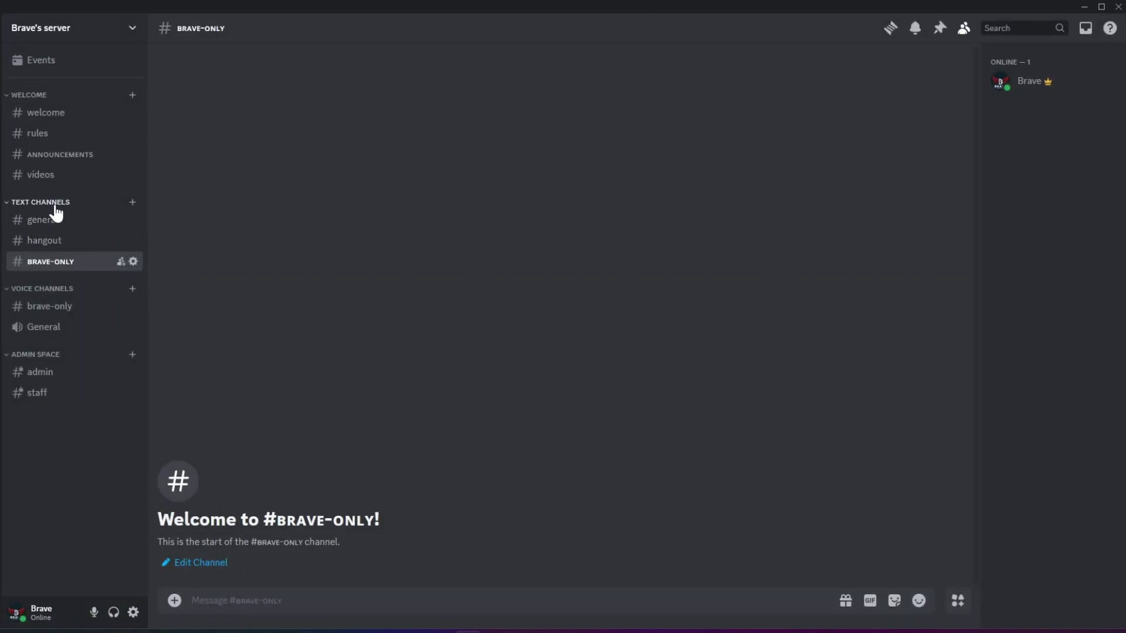
pyautogui.click(61, 242)
pyautogui.click(63, 226)
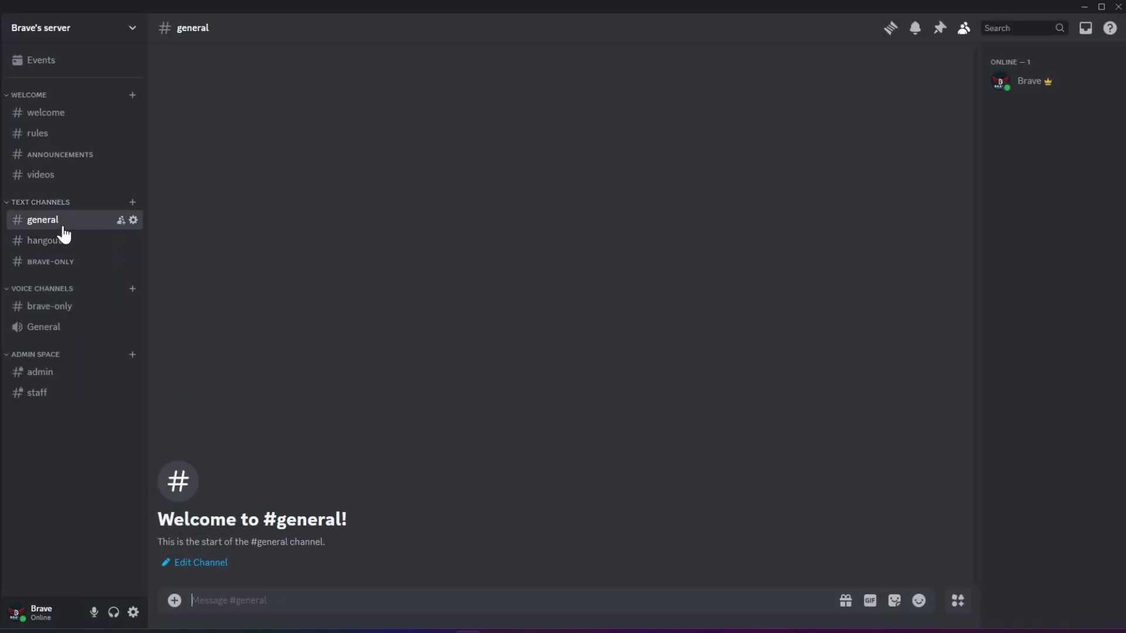
pyautogui.click(65, 261)
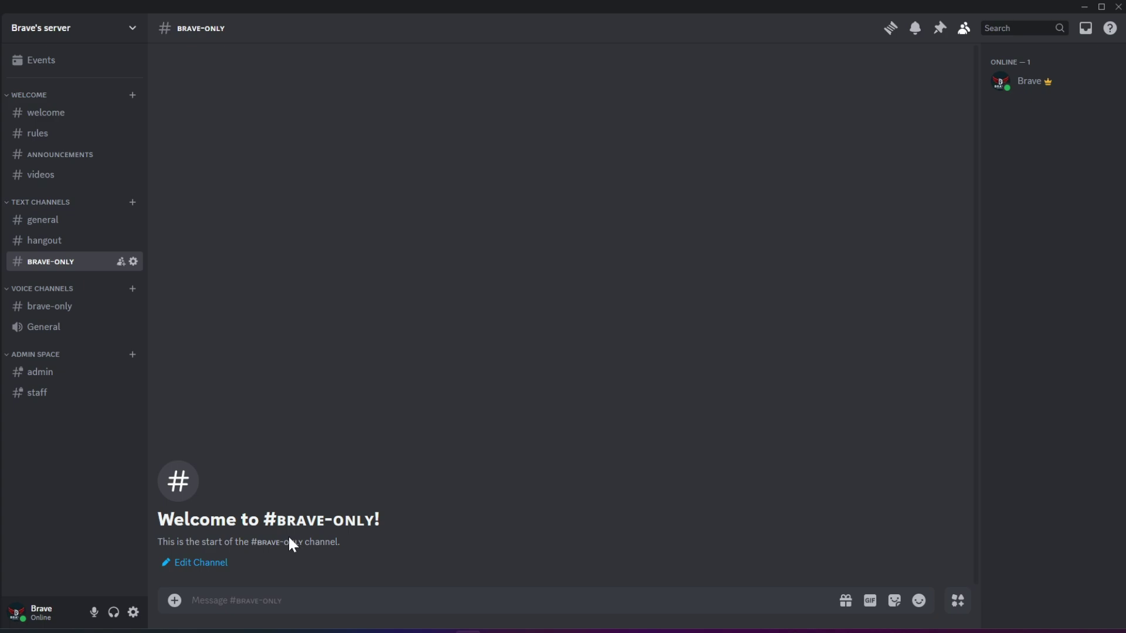
# Add the Mod role to the Admin Space category's advanced permissions.
pyautogui.rightClick(47, 356)
pyautogui.click(93, 496)
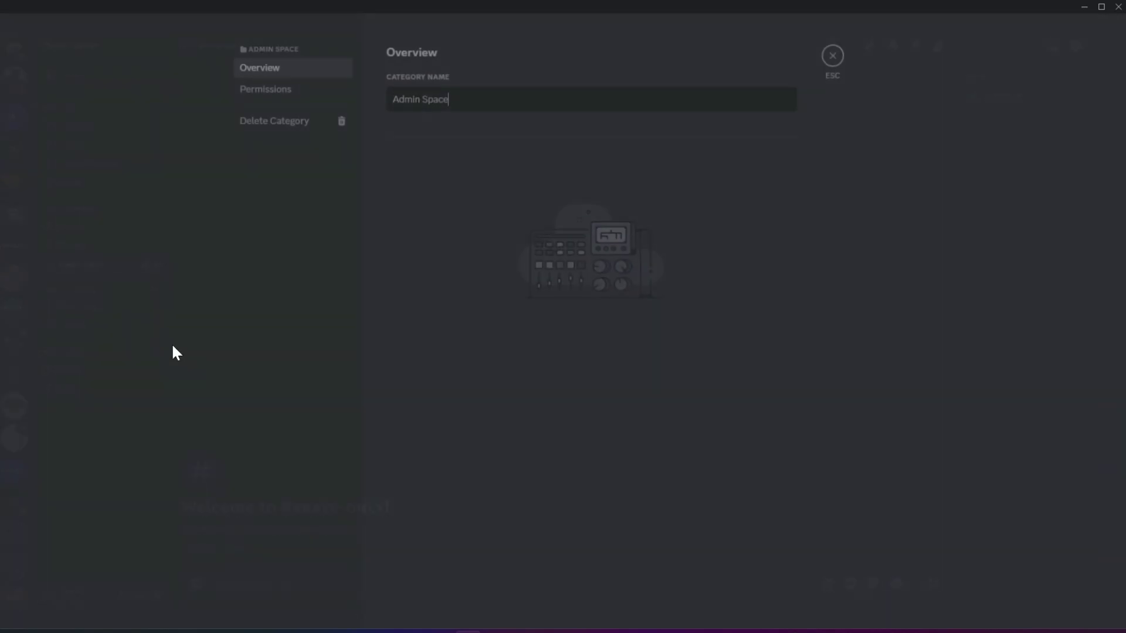
pyautogui.click(278, 100)
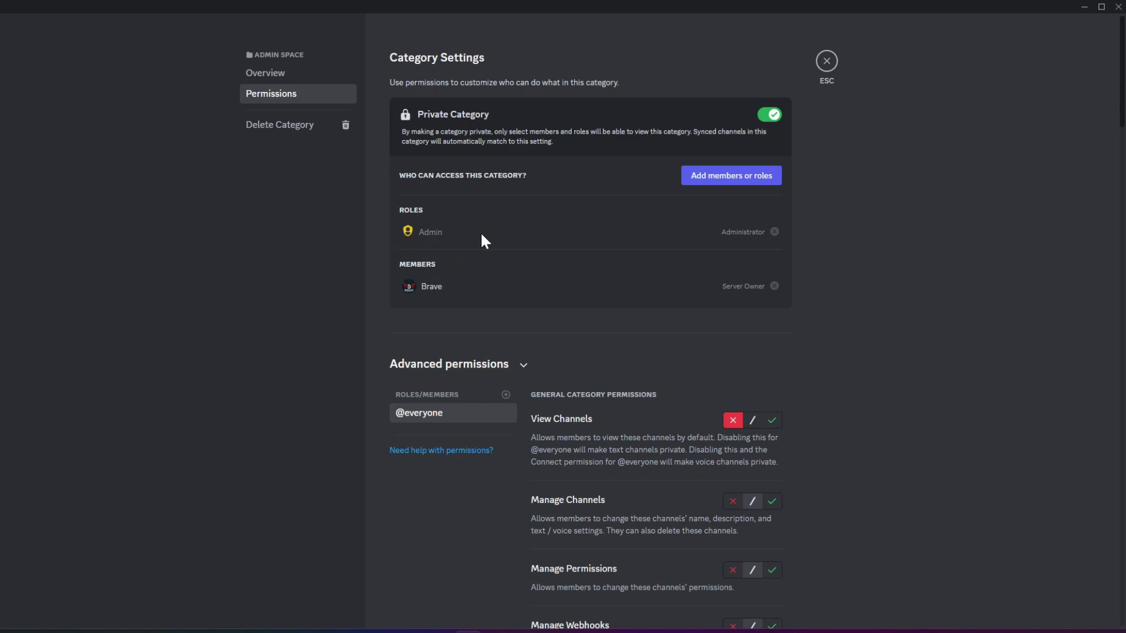
pyautogui.scroll(-6, 738, 423)
pyautogui.scroll(4, 736, 422)
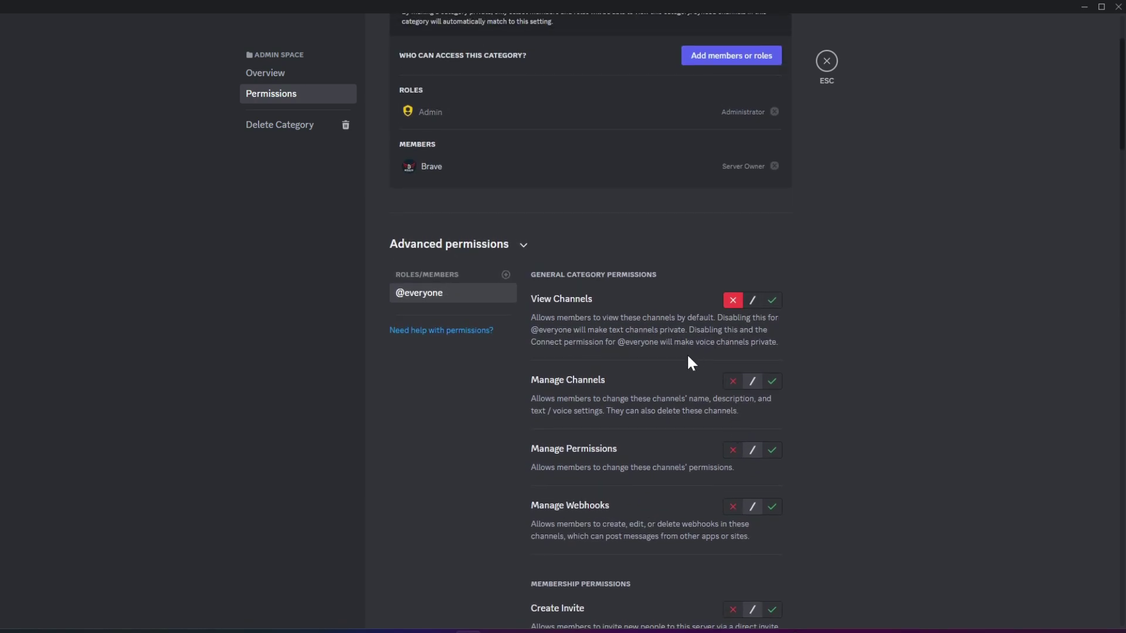
pyautogui.scroll(1, 586, 352)
pyautogui.click(505, 335)
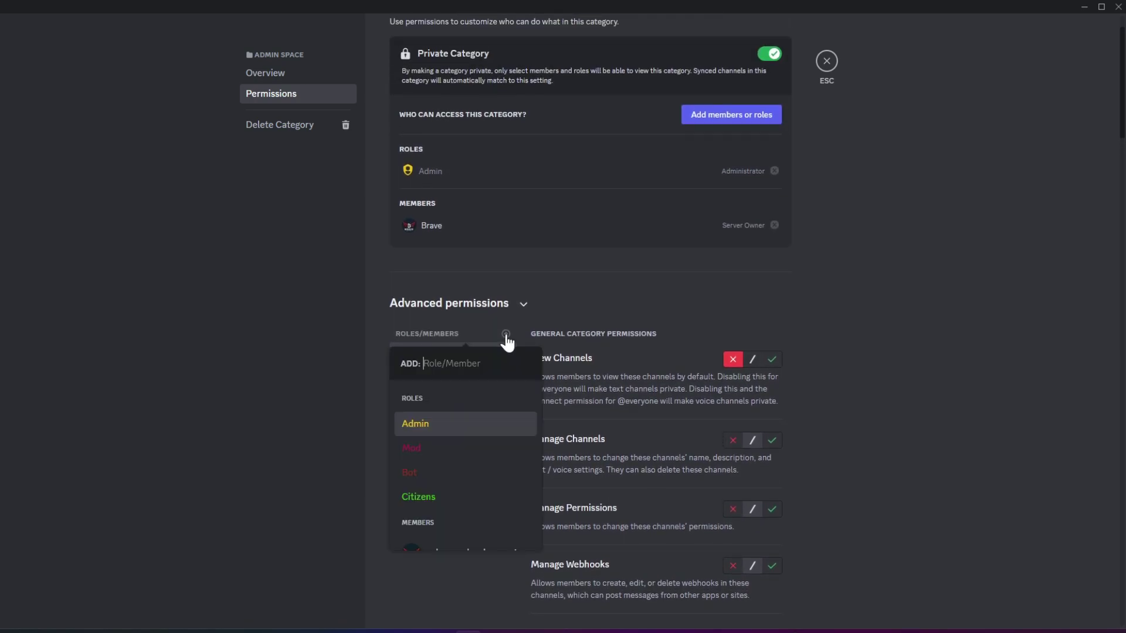
pyautogui.click(448, 456)
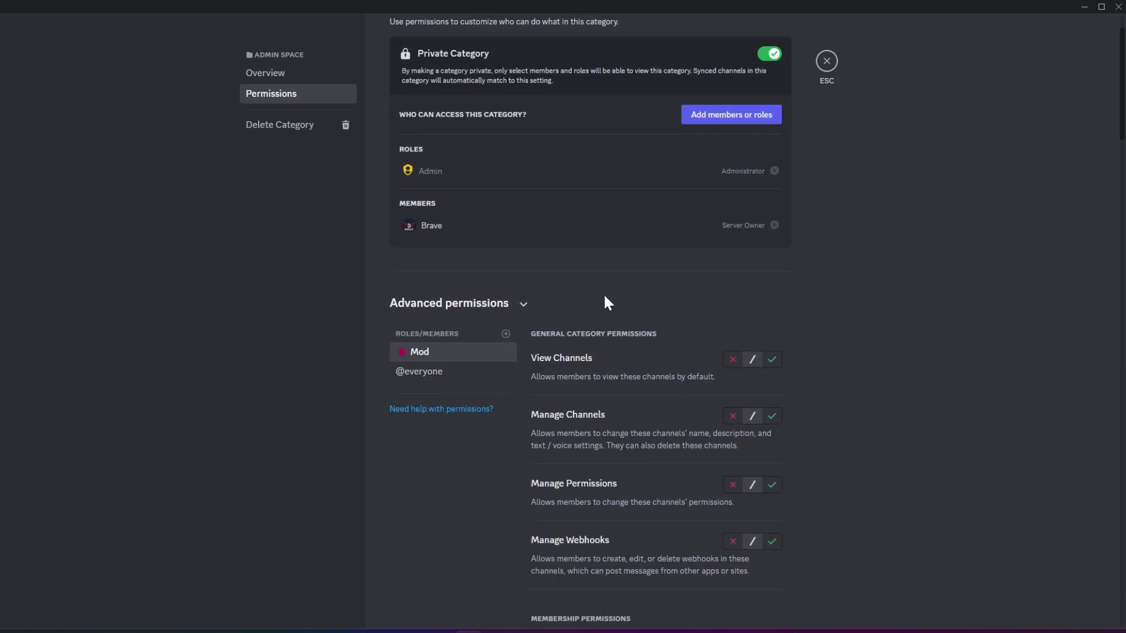
# Allow View Channels for the Mod role in the Admin Space category and save the change.
pyautogui.scroll(1, 586, 276)
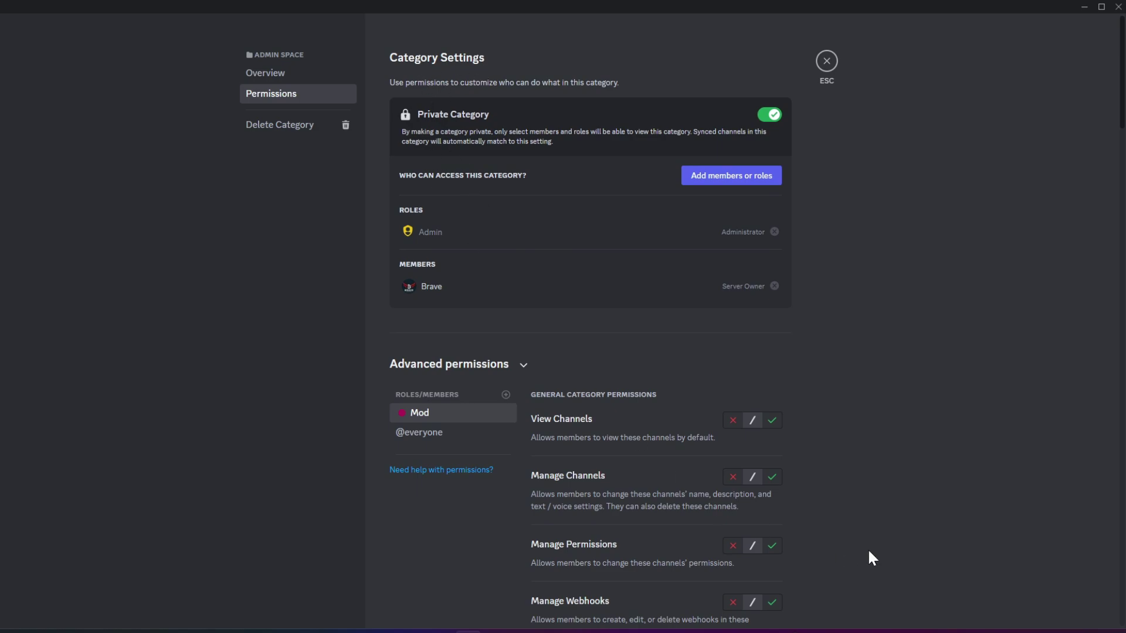
pyautogui.click(772, 419)
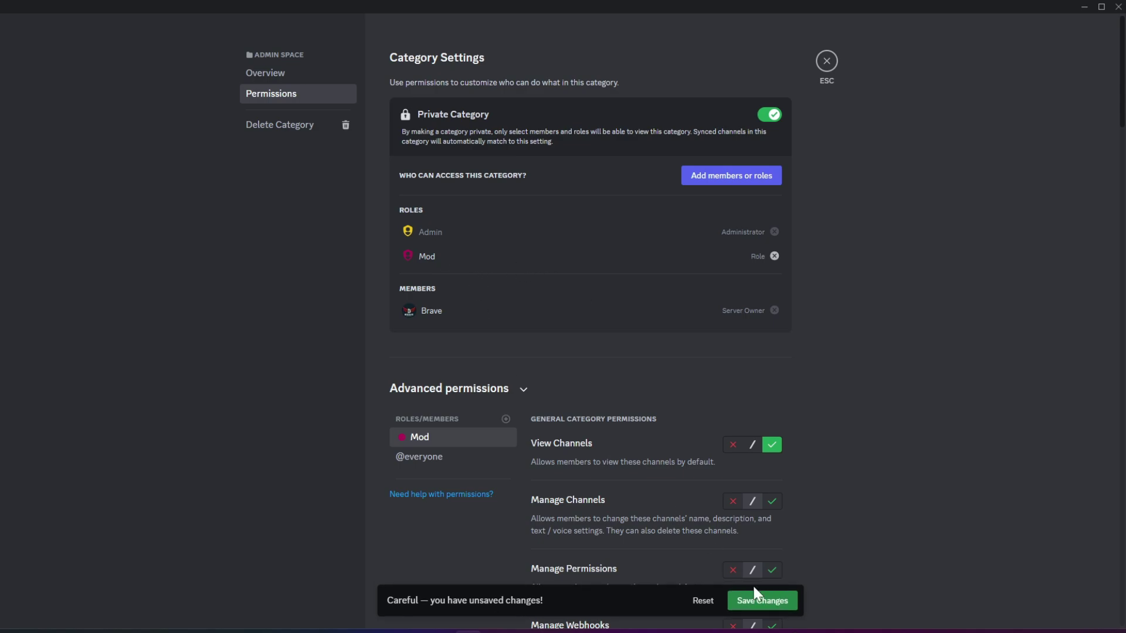
pyautogui.click(755, 594)
pyautogui.click(825, 62)
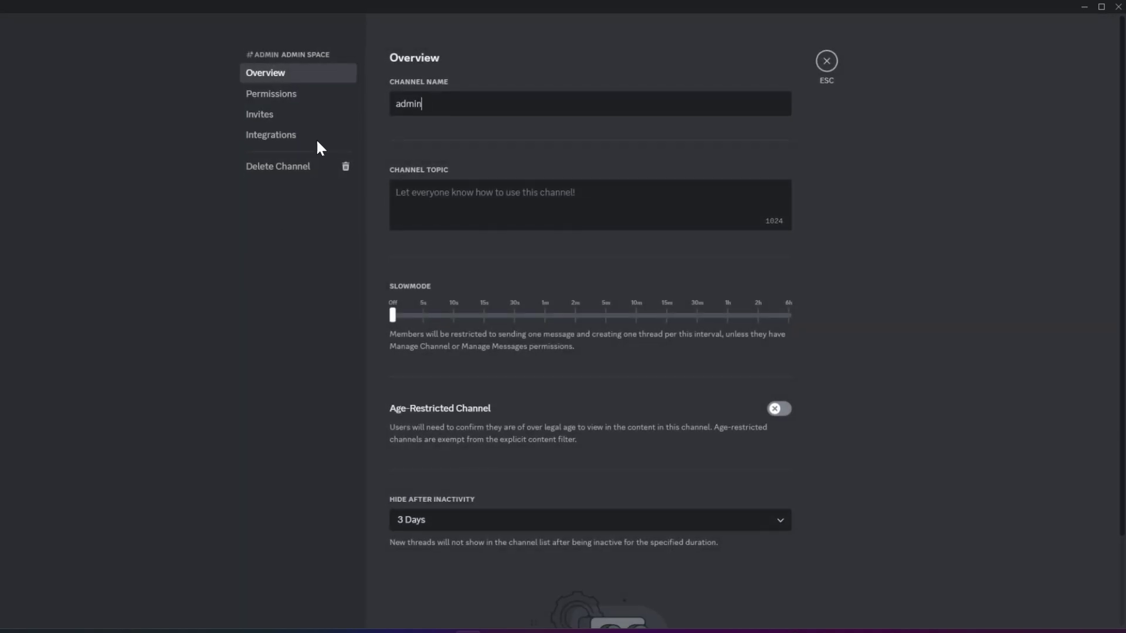
# Reset the Mod role's View Channel permission to neutral in the admin channel and save the change.
pyautogui.click(299, 95)
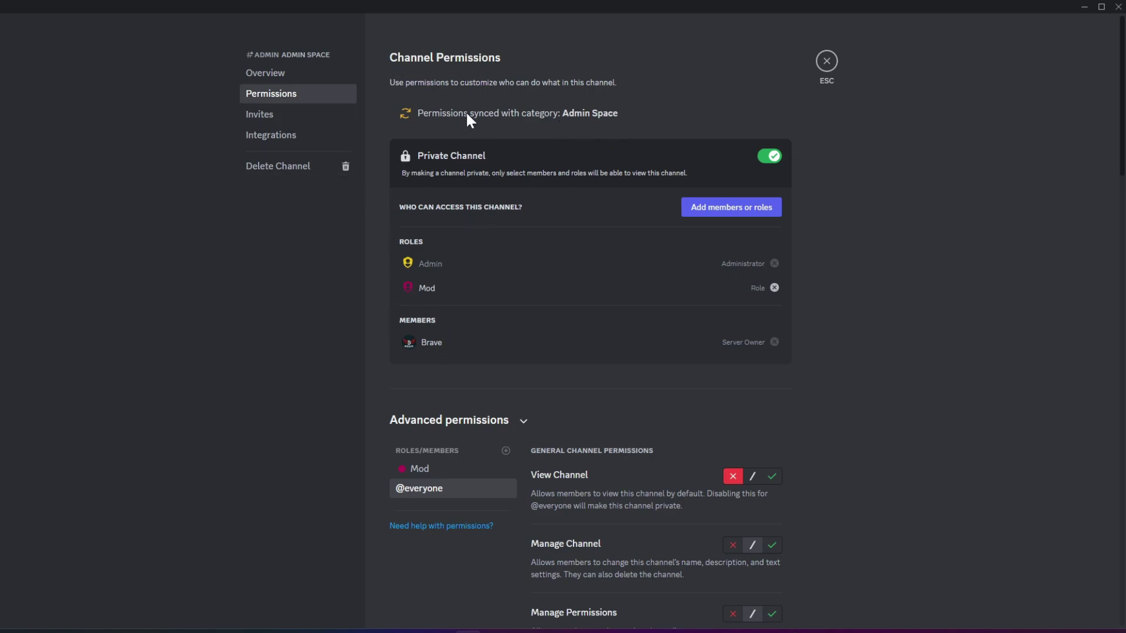
pyautogui.scroll(-1, 432, 453)
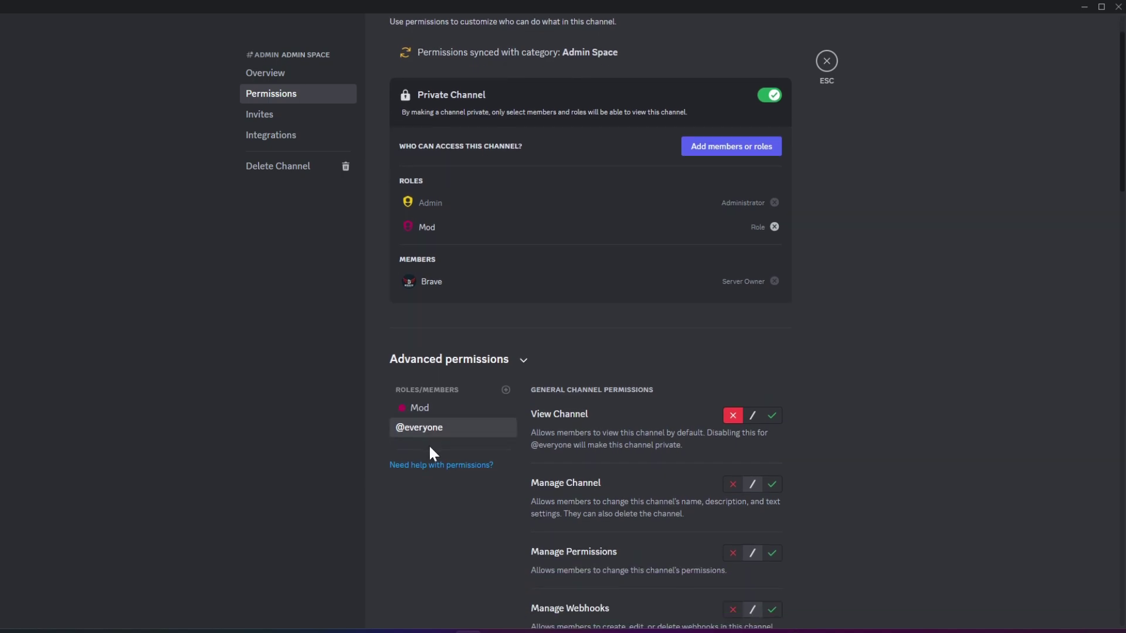
pyautogui.click(437, 410)
pyautogui.click(746, 418)
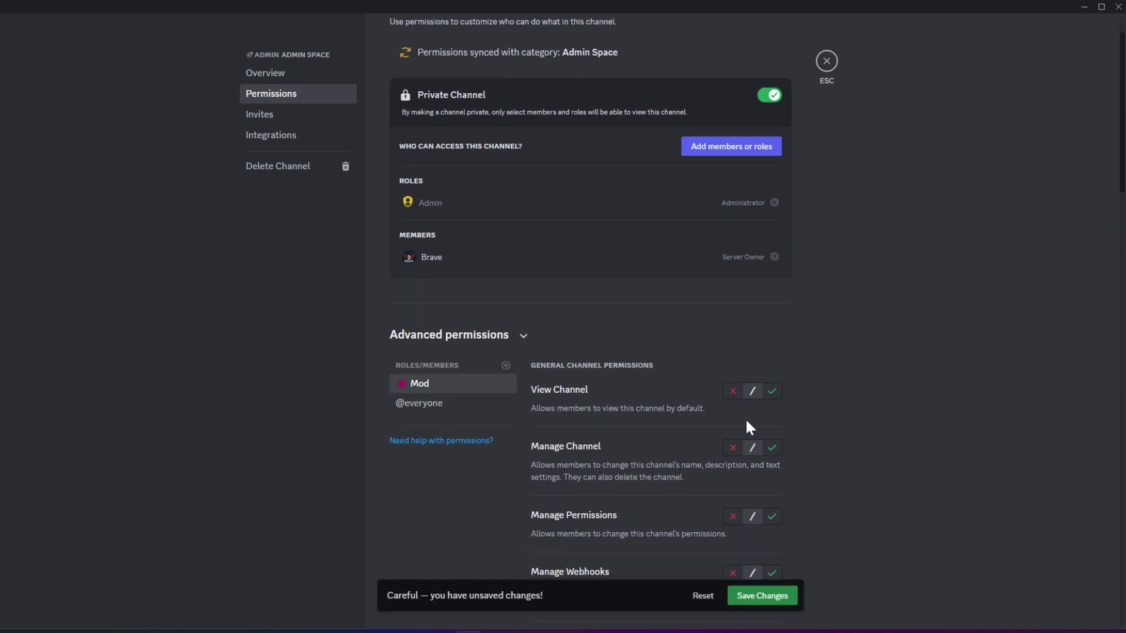
pyautogui.click(738, 600)
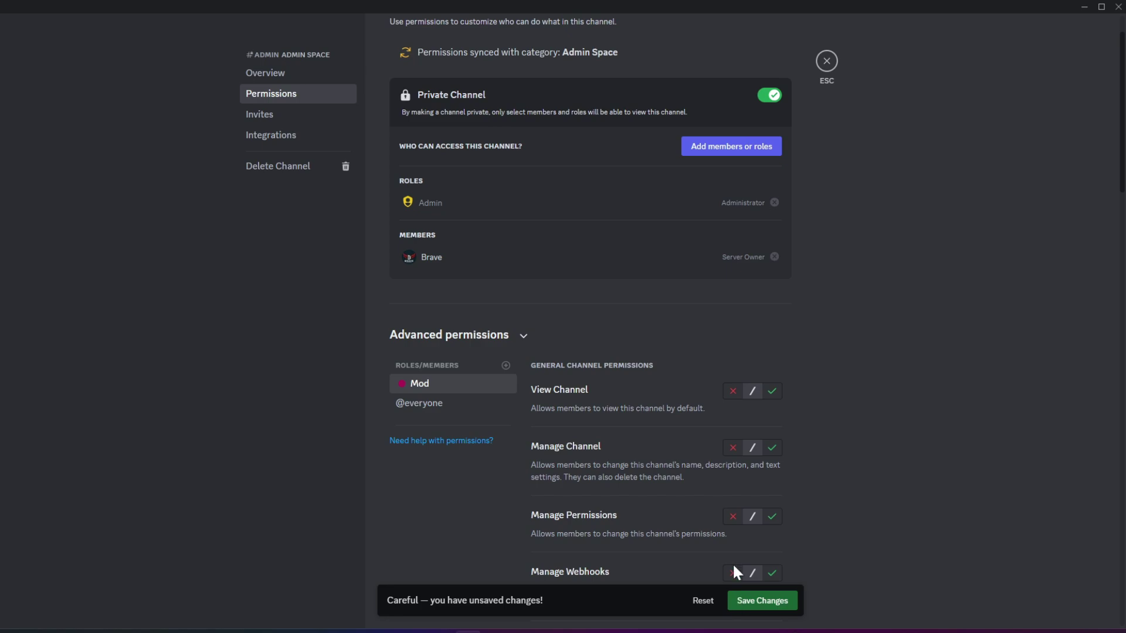
pyautogui.click(761, 600)
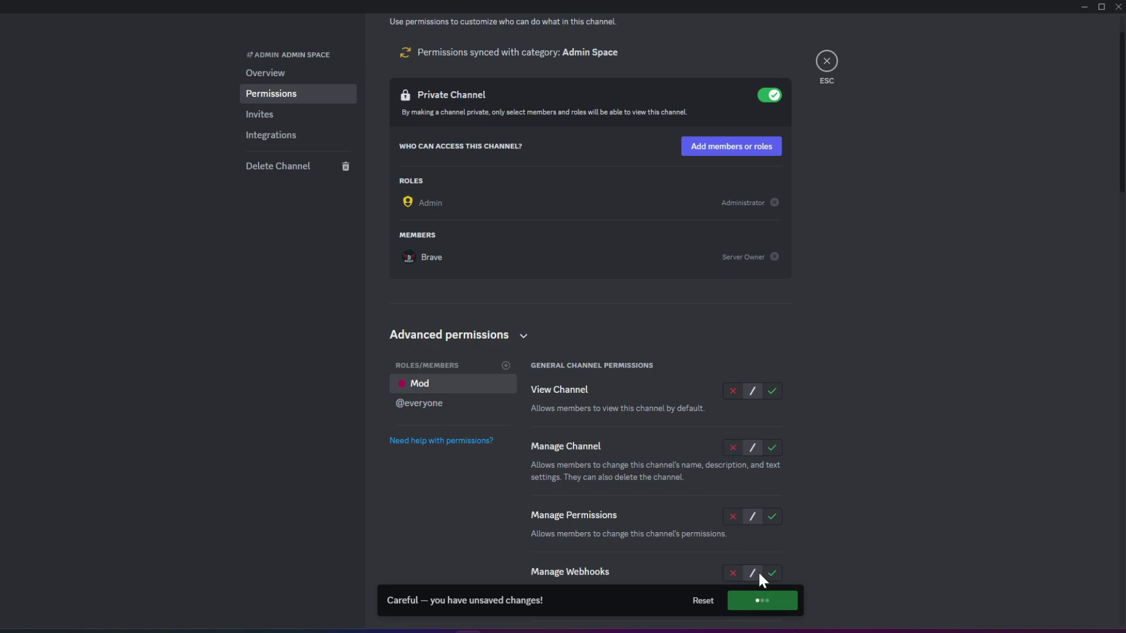
pyautogui.click(430, 413)
pyautogui.click(827, 63)
pyautogui.hotkey('alt', 'Up')
pyautogui.hotkey('alt', 'Up')
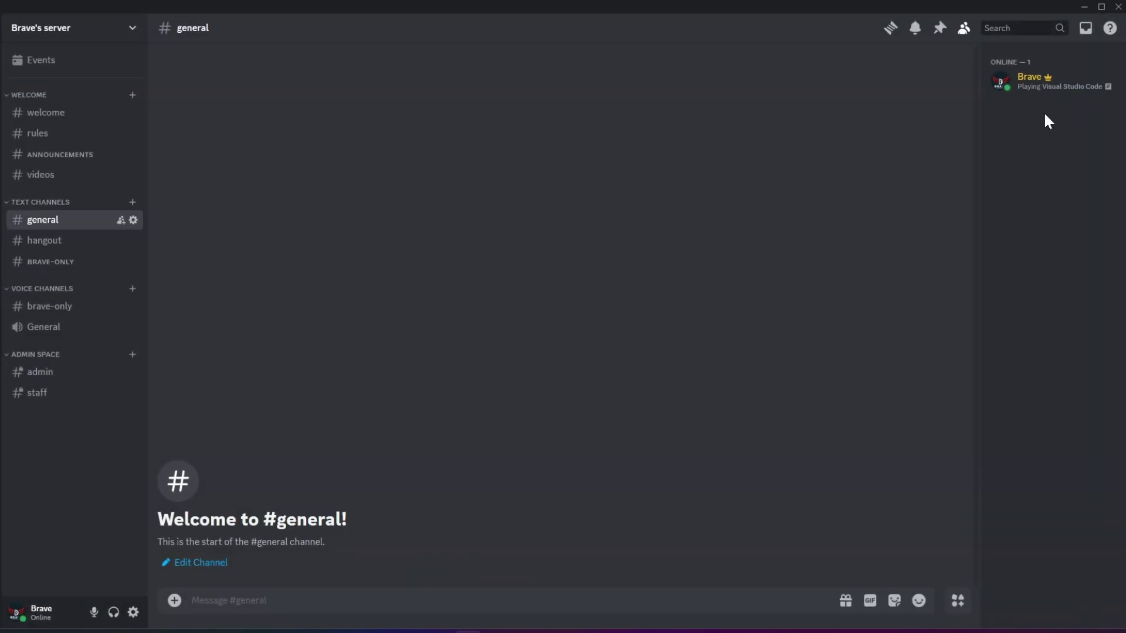
# Start converting the server to a Community Server and complete the safety checks with verified email and media scanning for all members.
pyautogui.click(117, 28)
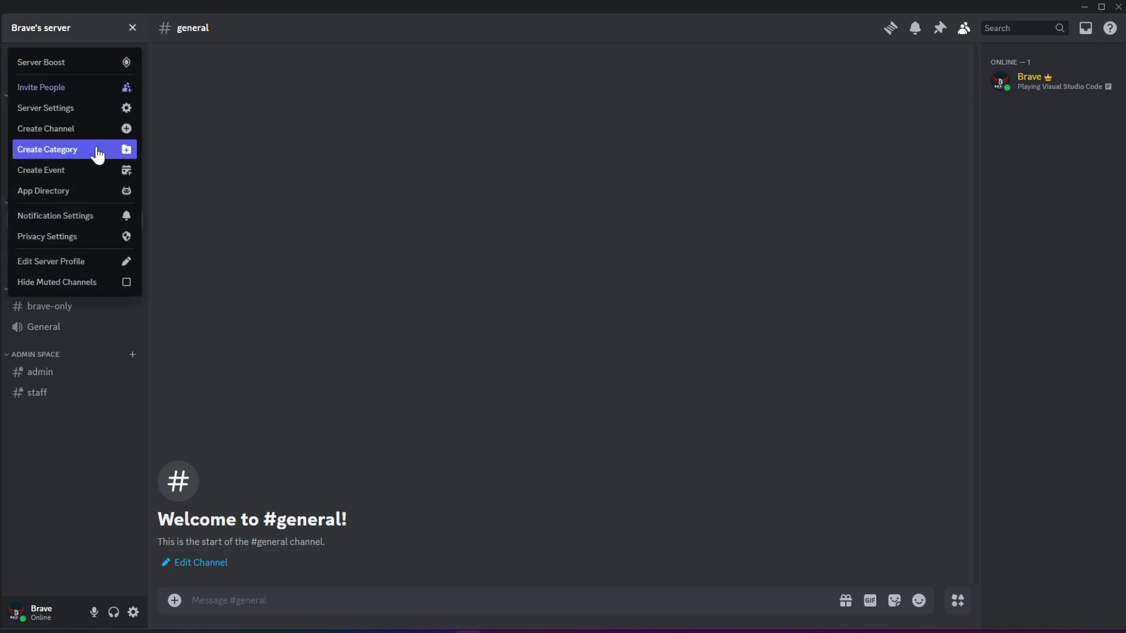
pyautogui.click(51, 108)
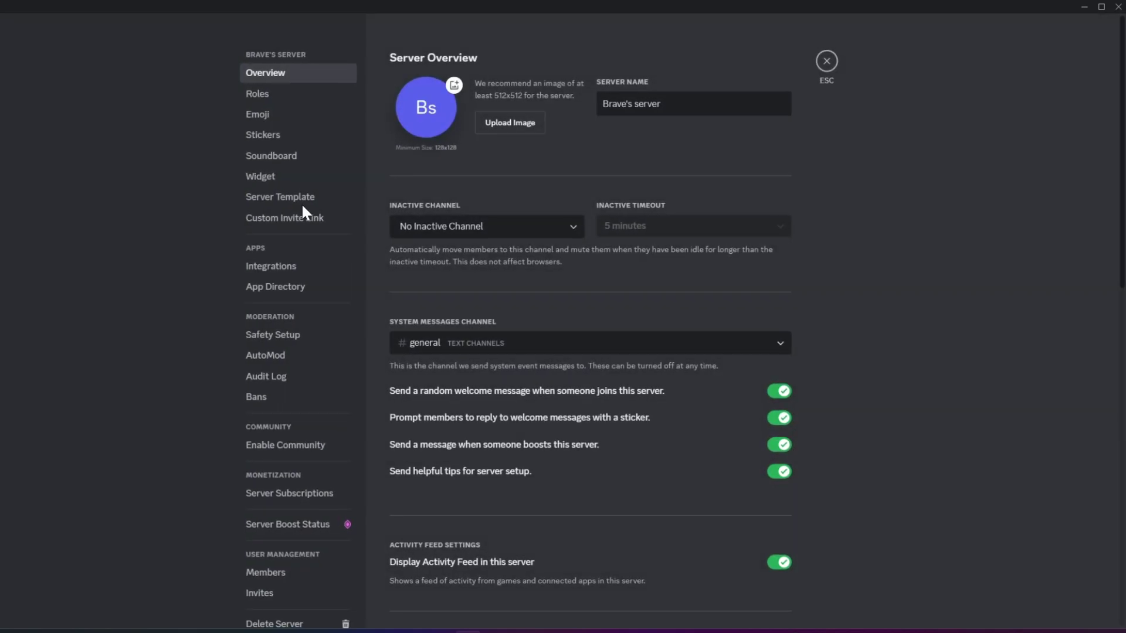
pyautogui.click(263, 445)
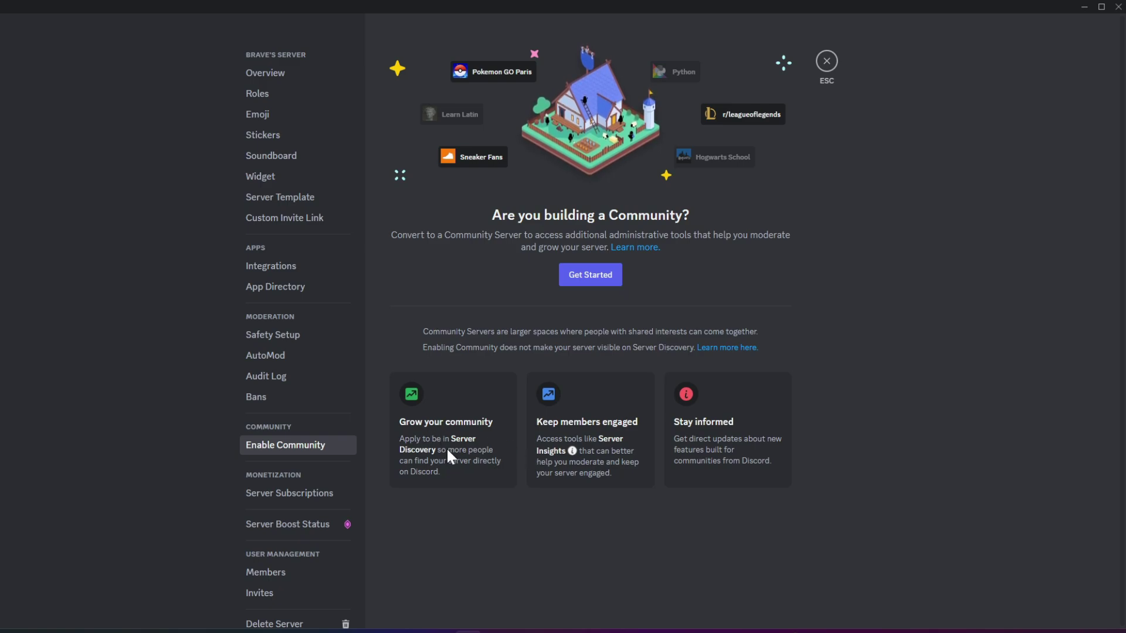
pyautogui.click(591, 275)
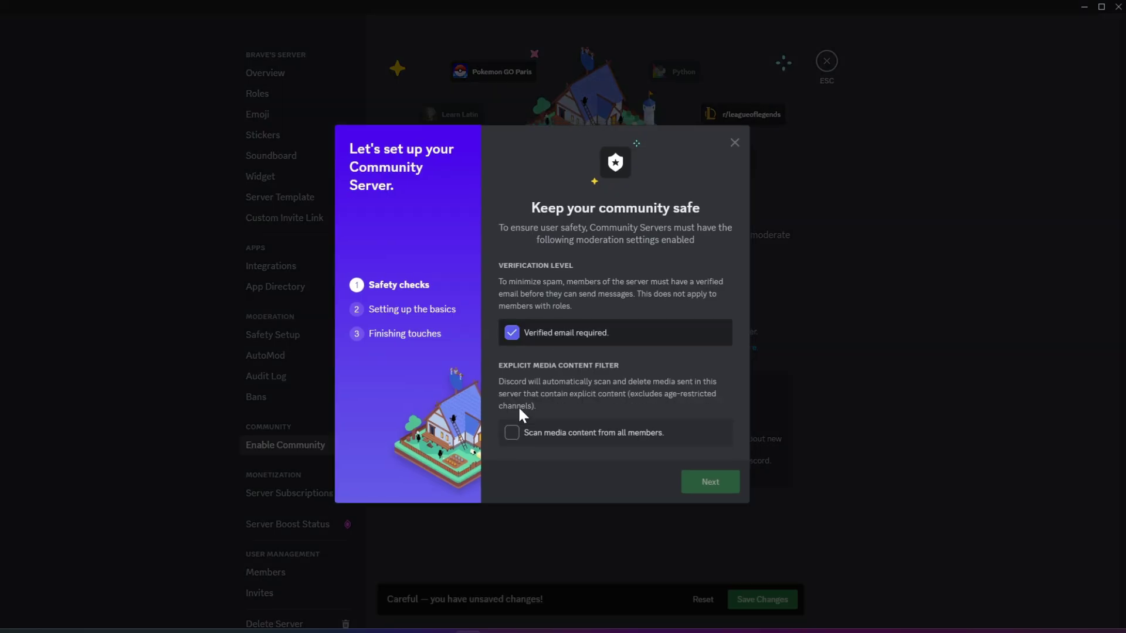
pyautogui.click(706, 481)
# Set #rules as the rules channel and #BRAVE-ONLY as the community updates channel, then accept the terms and finish the community setup.
pyautogui.click(606, 345)
pyautogui.click(586, 359)
pyautogui.click(573, 438)
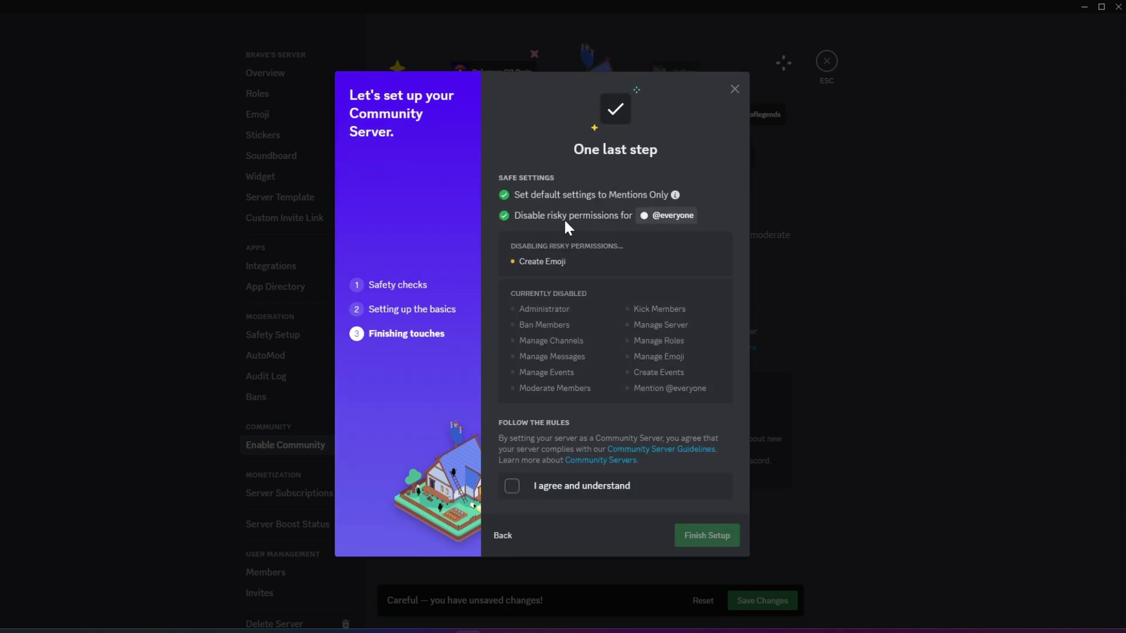
pyautogui.click(512, 485)
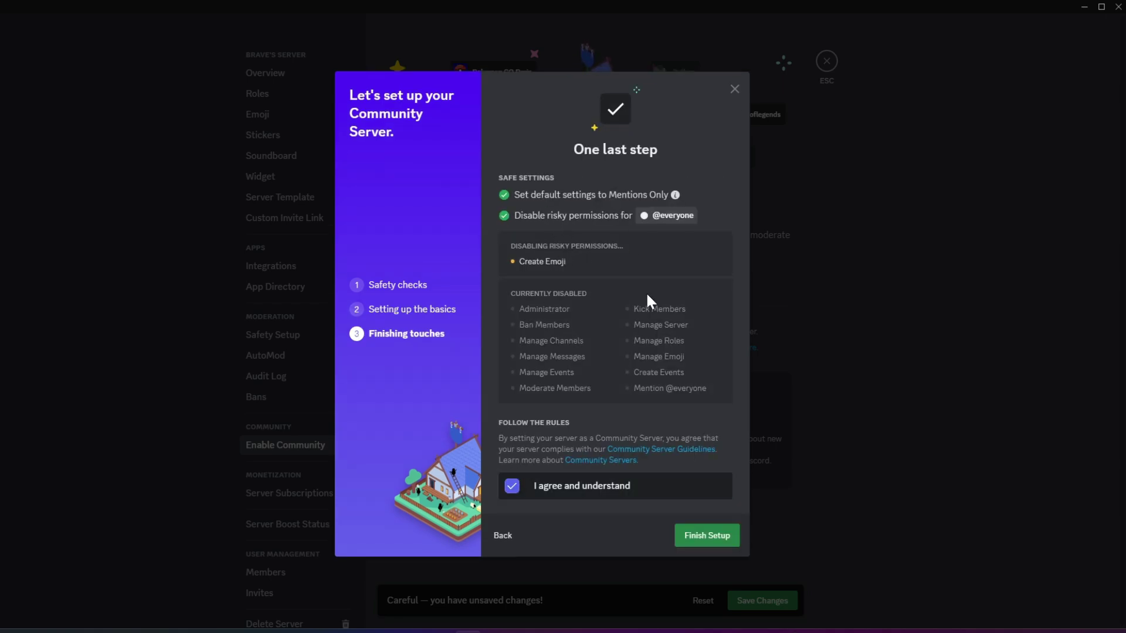
pyautogui.click(707, 536)
# Set the community's safety notifications channel to #brave-only.
pyautogui.scroll(-2, 665, 306)
pyautogui.click(666, 299)
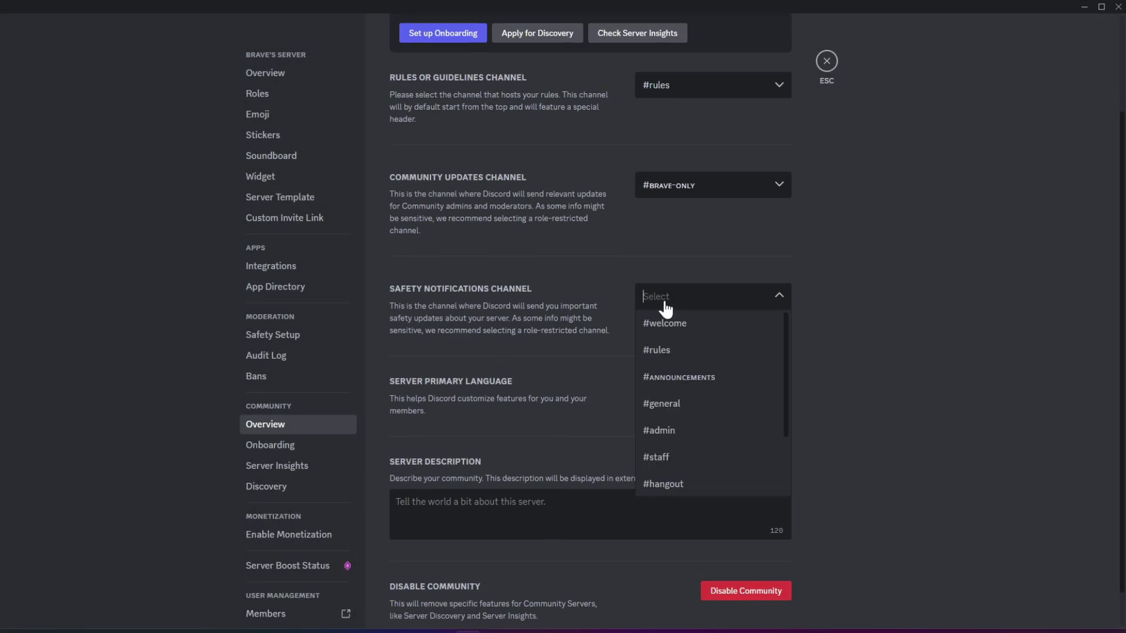
pyautogui.click(668, 321)
pyautogui.click(671, 389)
# Enter "Server For Brave" as the community's server description and save the changes.
pyautogui.click(528, 504)
pyautogui.scroll(-1, 527, 469)
pyautogui.write('Serv')
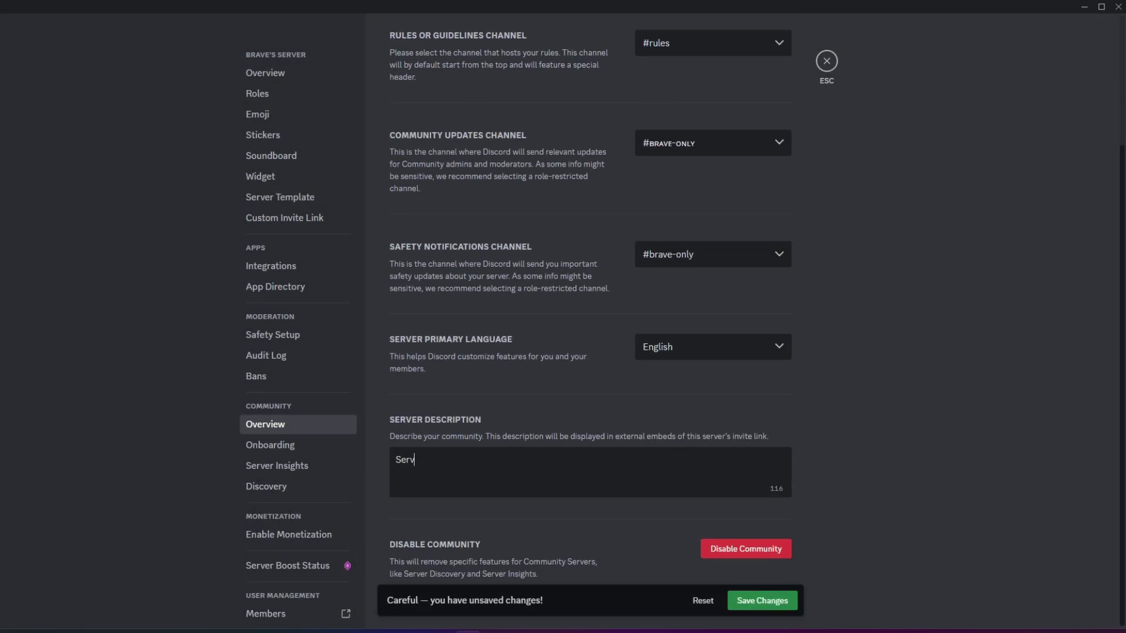
pyautogui.write('er For Brave')
pyautogui.click(762, 600)
# Start the server's Onboarding setup and dismiss the introduction to its Safety Check stage.
pyautogui.scroll(3, 553, 221)
pyautogui.click(444, 162)
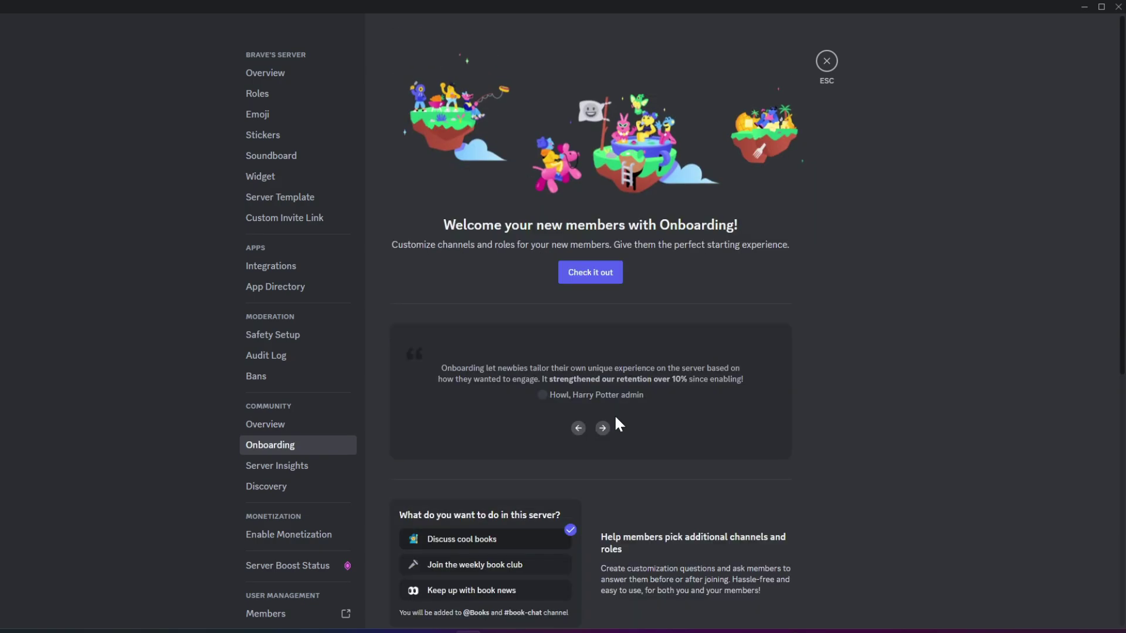
pyautogui.scroll(-6, 604, 381)
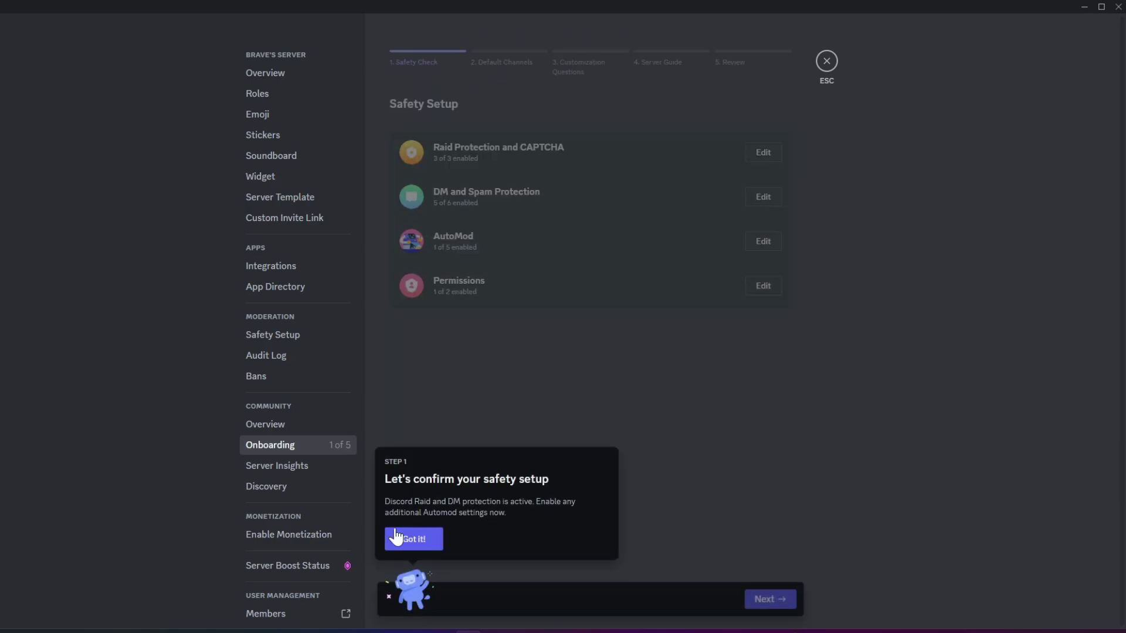
pyautogui.click(398, 538)
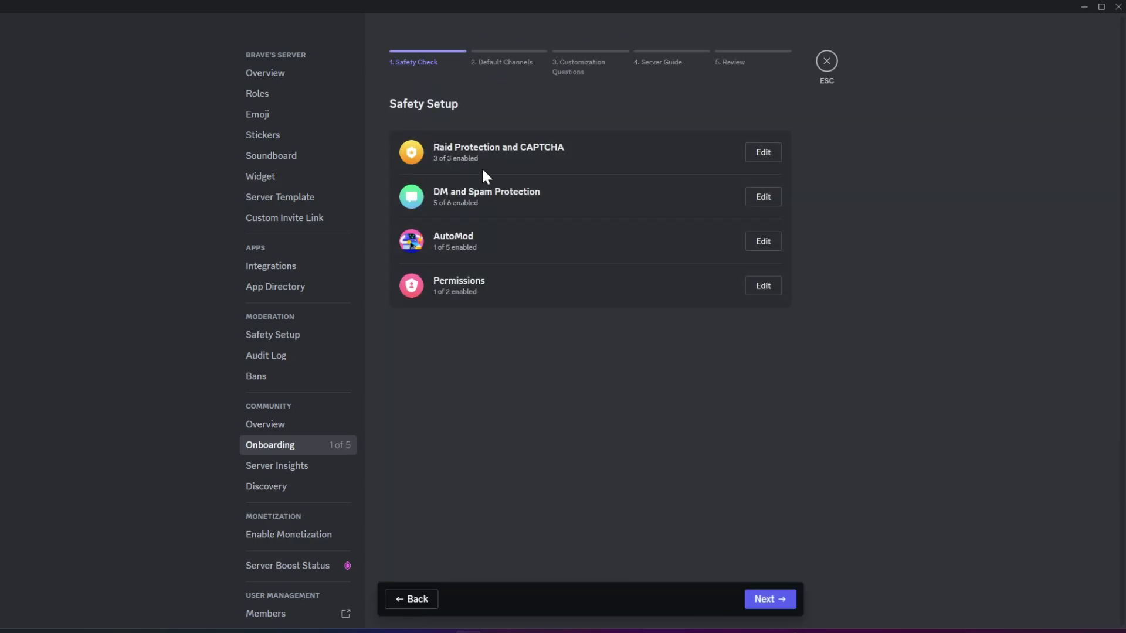
# Set up server rules under DM and Spam Protection and add the example rule "No age-restricted or obscene content".
pyautogui.click(551, 196)
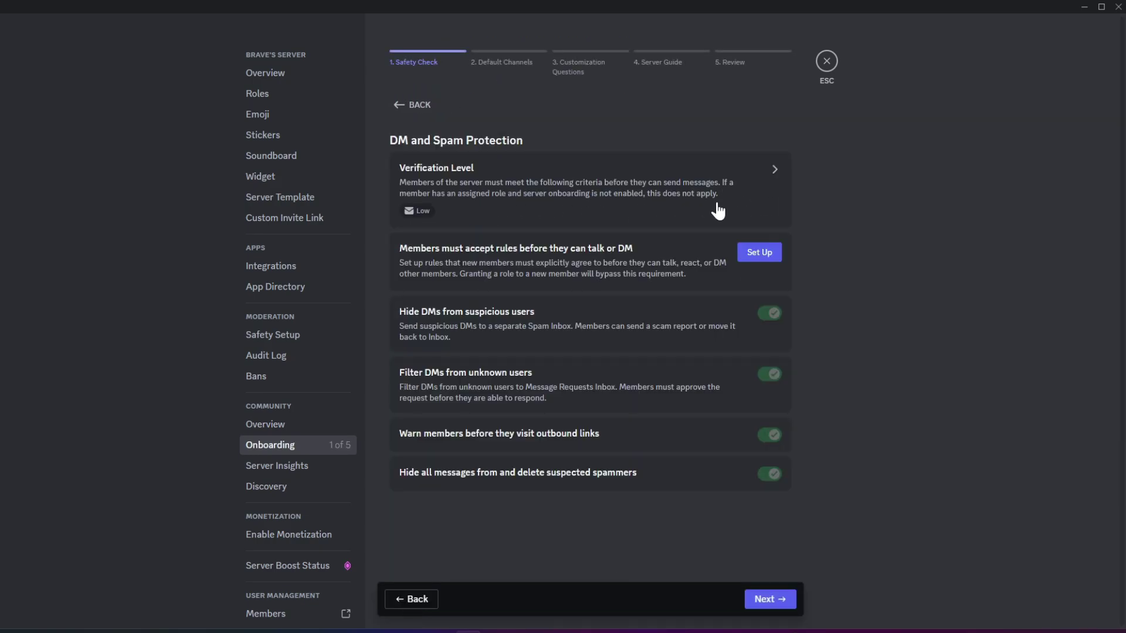
pyautogui.click(759, 252)
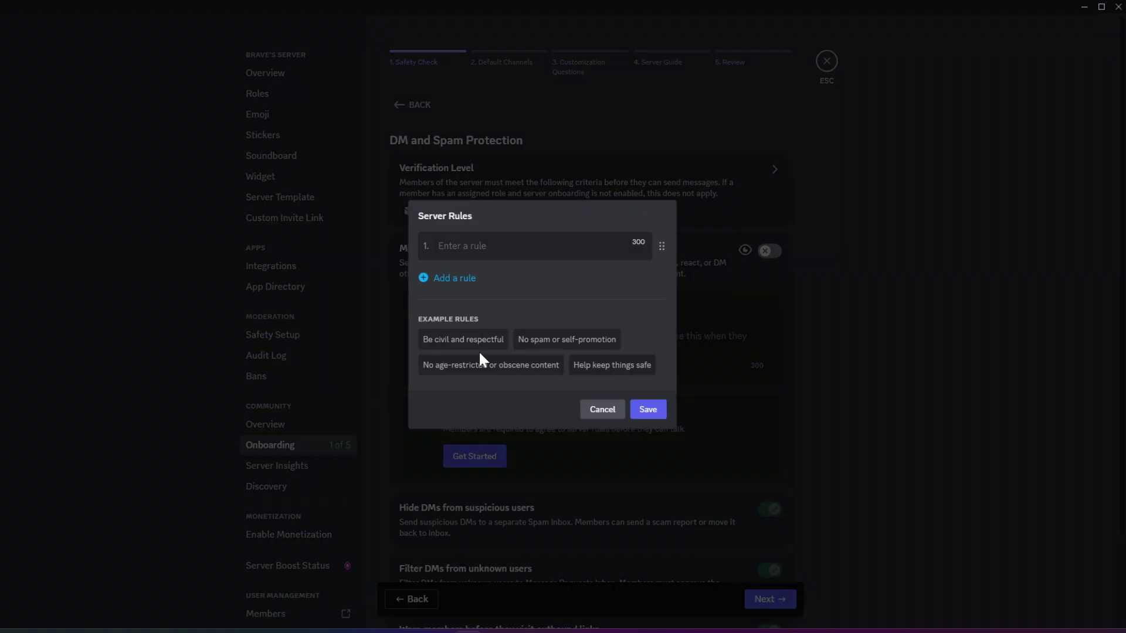
pyautogui.click(479, 359)
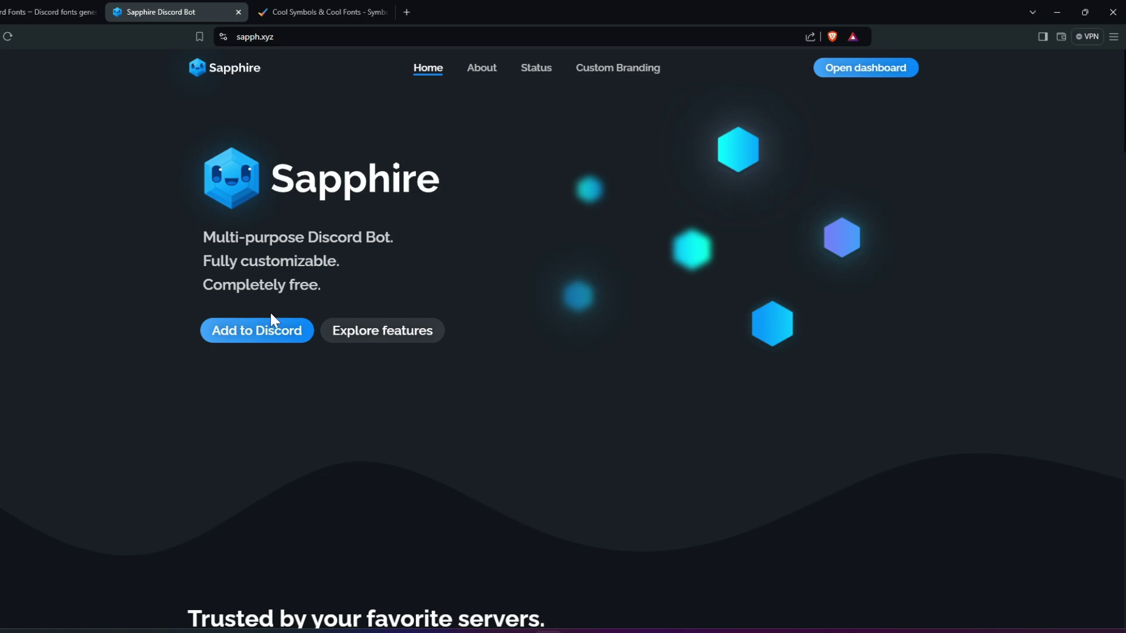
pyautogui.scroll(-5, 267, 337)
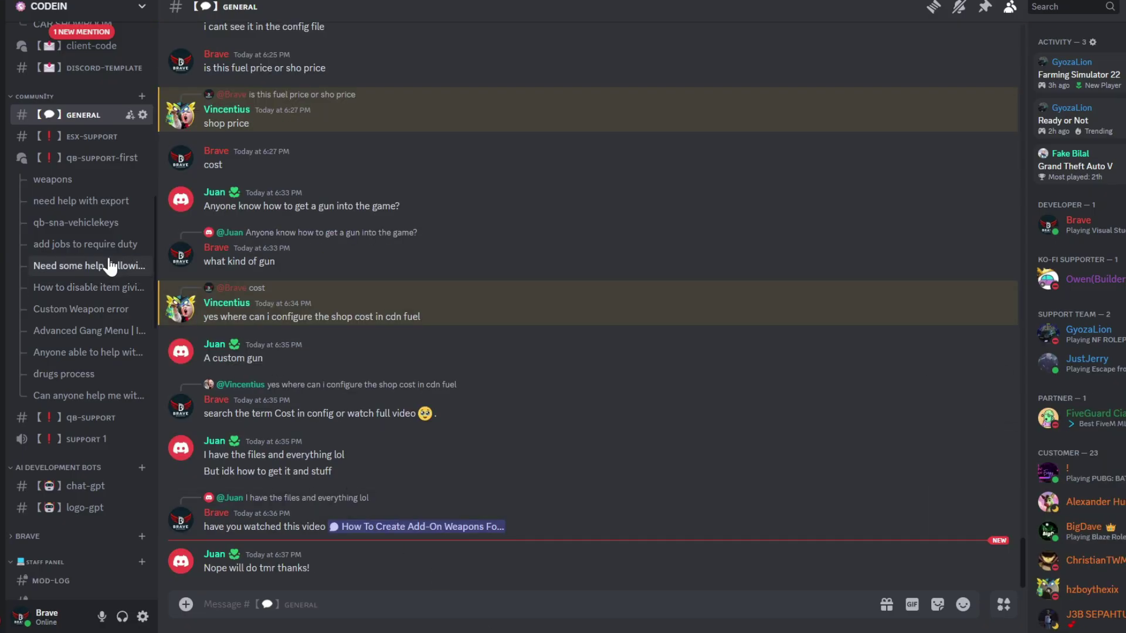
pyautogui.scroll(-5, 106, 258)
pyautogui.scroll(15, 106, 258)
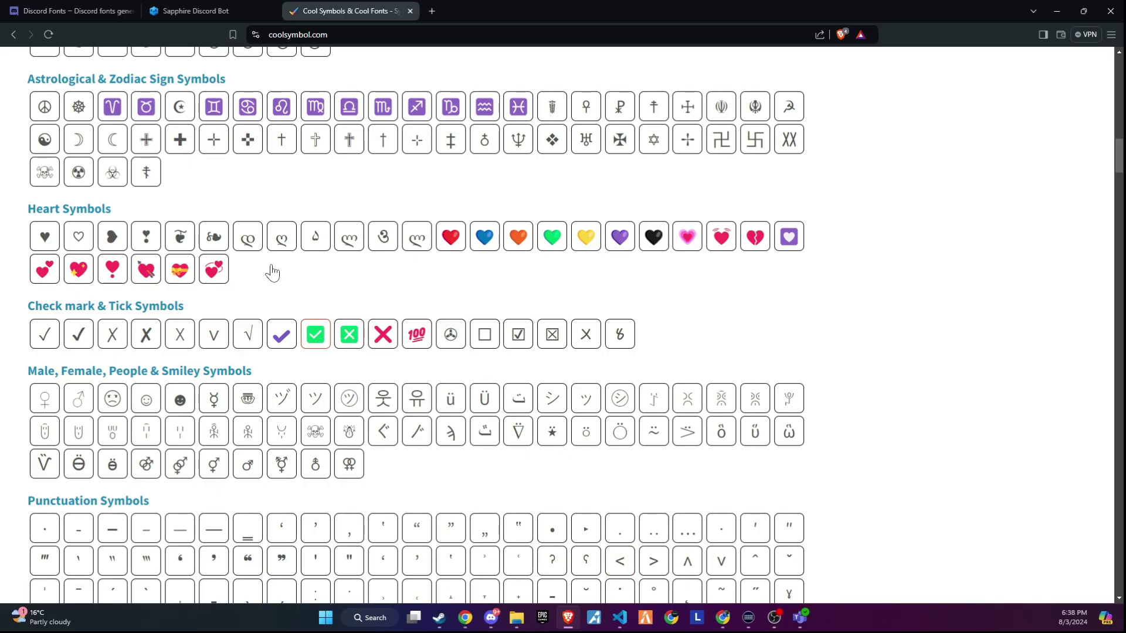
# Find the red circle among the Symbols Emoji on coolsymbol.com and copy it.
pyautogui.scroll(-2, 268, 271)
pyautogui.scroll(-20, 262, 267)
pyautogui.scroll(-20, 262, 268)
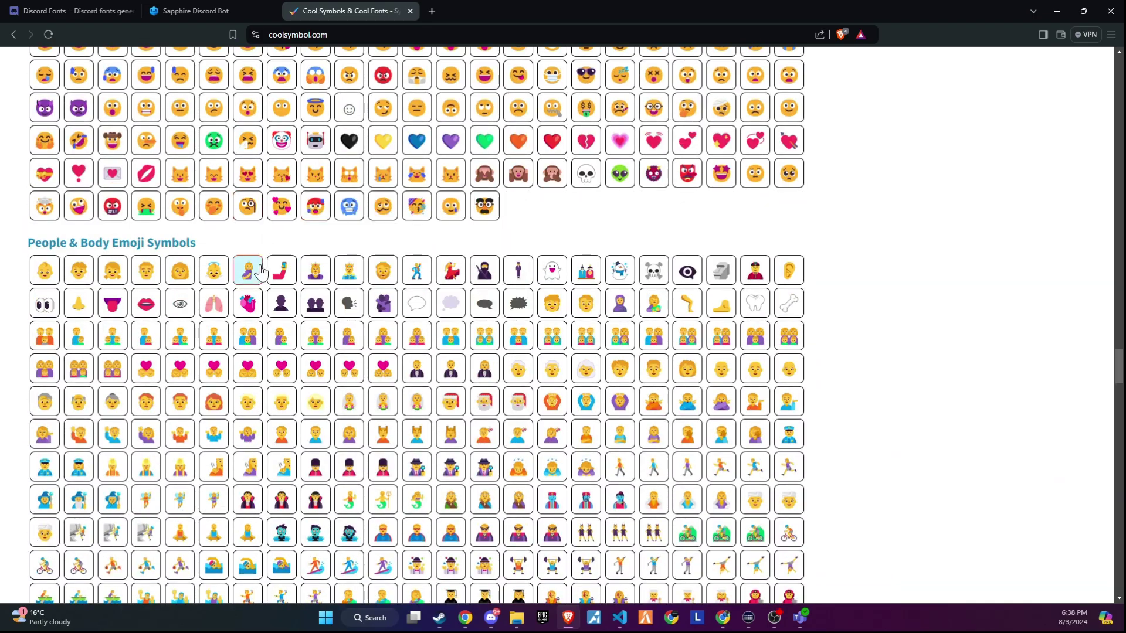
pyautogui.scroll(-20, 262, 271)
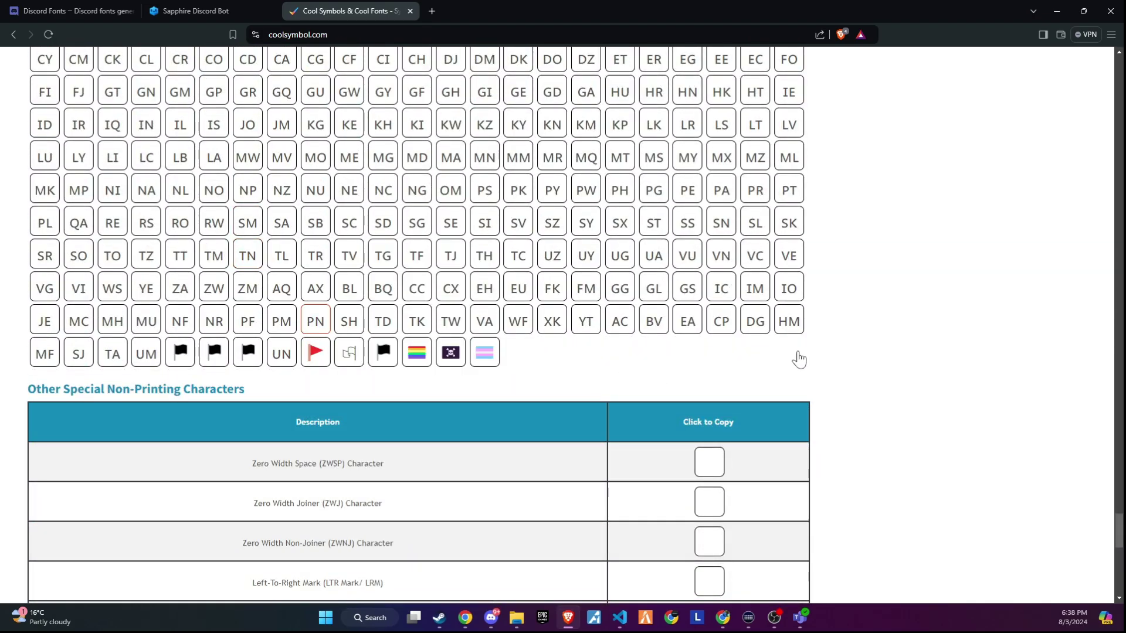
pyautogui.scroll(6, 809, 360)
pyautogui.scroll(15, 817, 359)
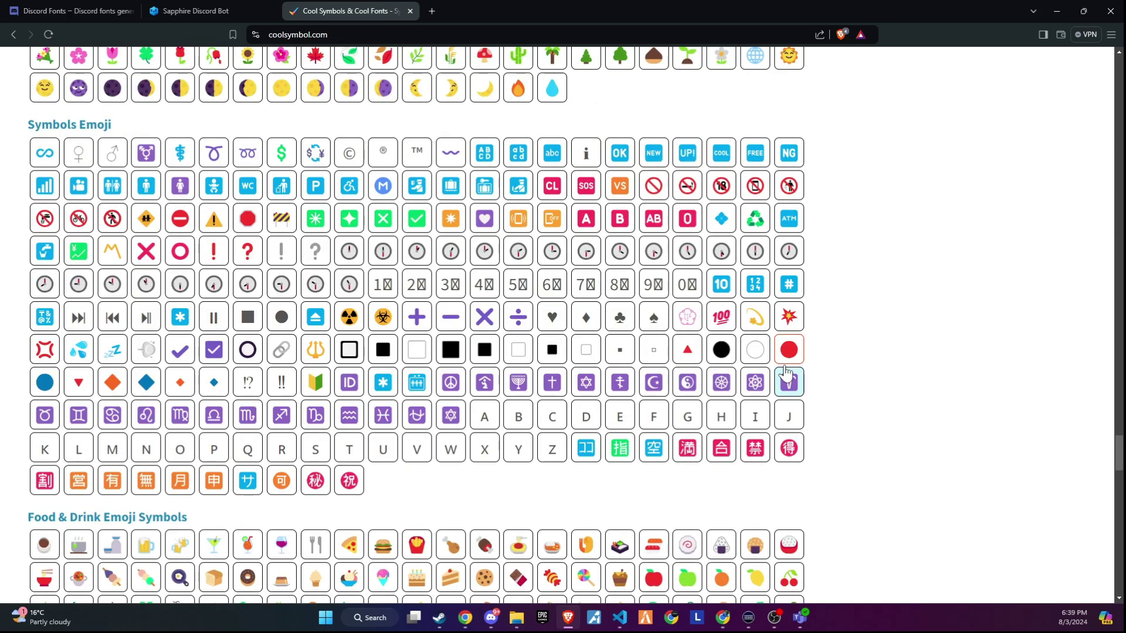
pyautogui.click(788, 362)
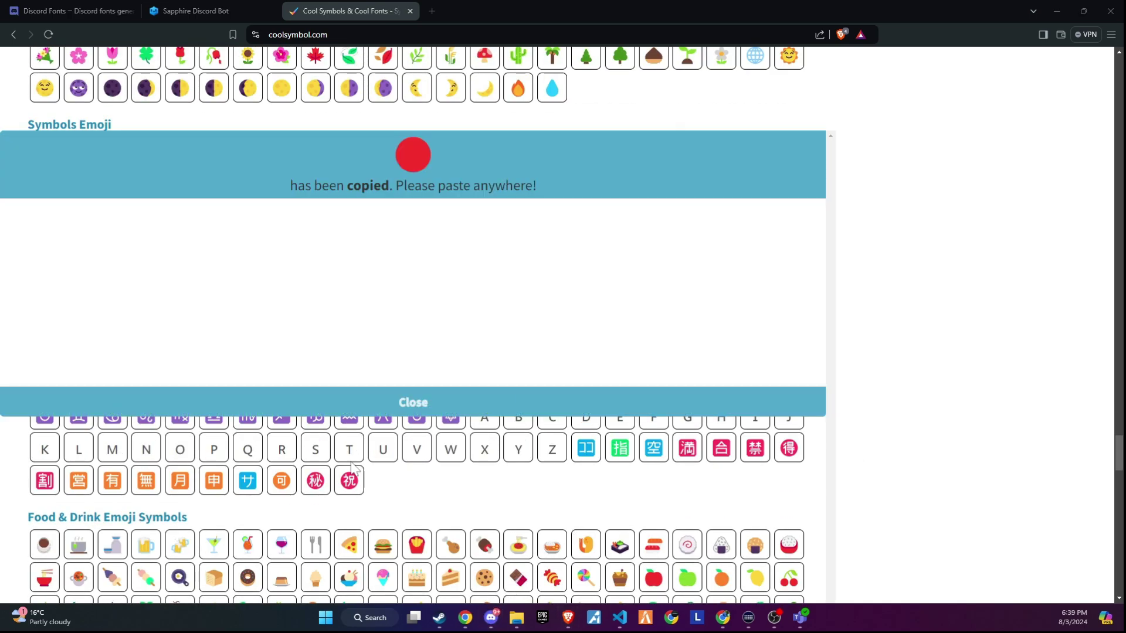
# Switch to Discord, replace the check mark in the BRAVE-ONLY channel's name with the copied red circle, and save the change.
pyautogui.click(491, 618)
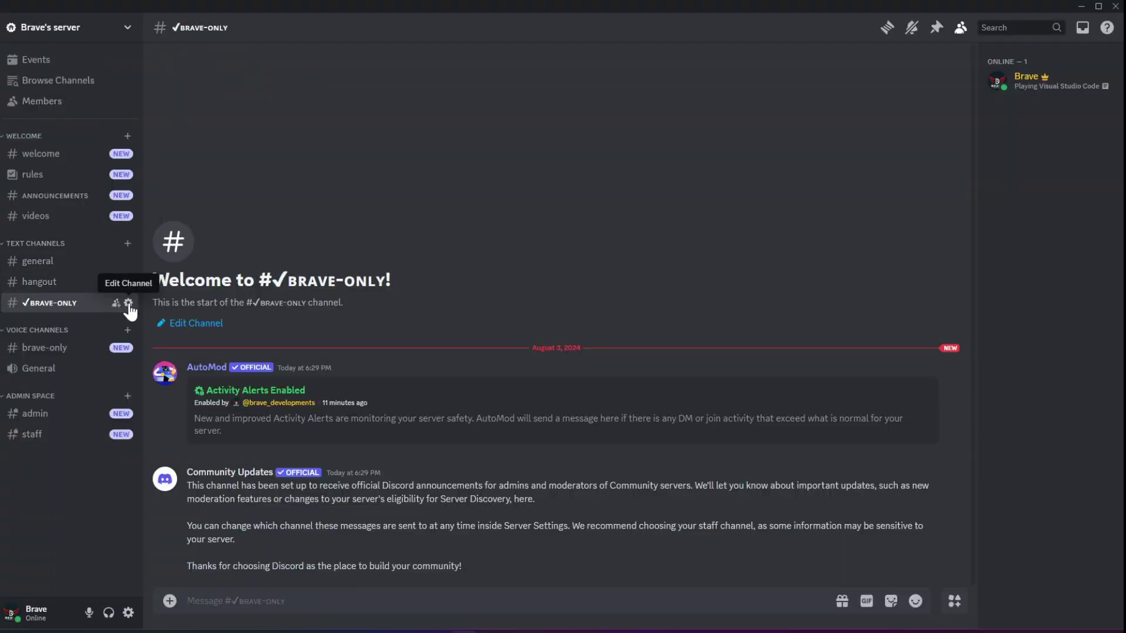
pyautogui.click(128, 303)
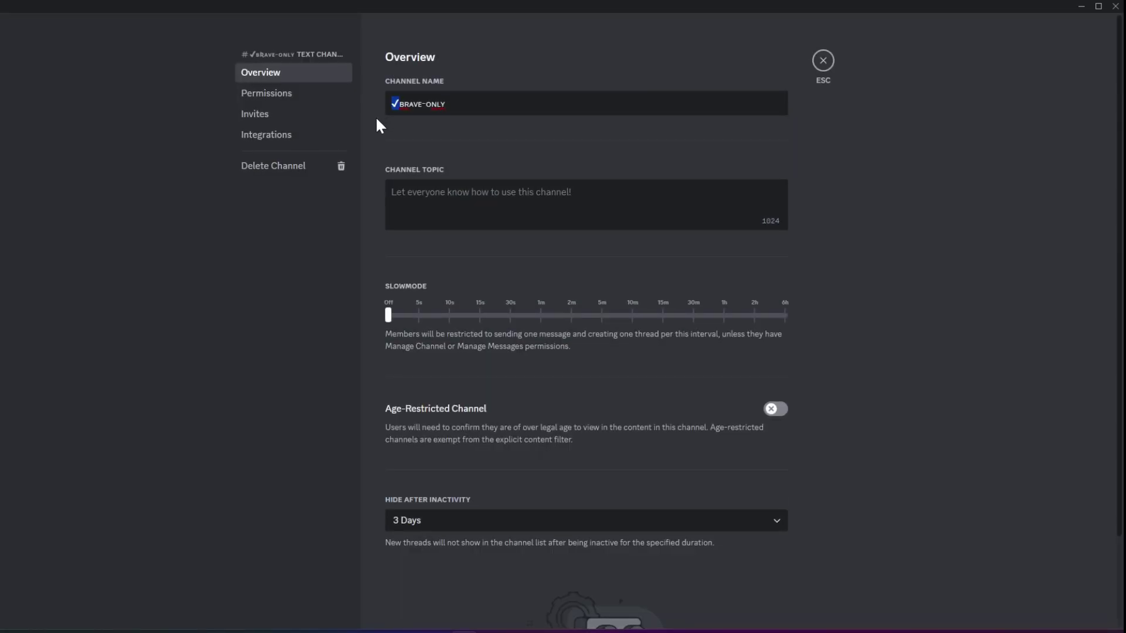
pyautogui.hotkey('ctrl', 'v')
pyautogui.click(757, 602)
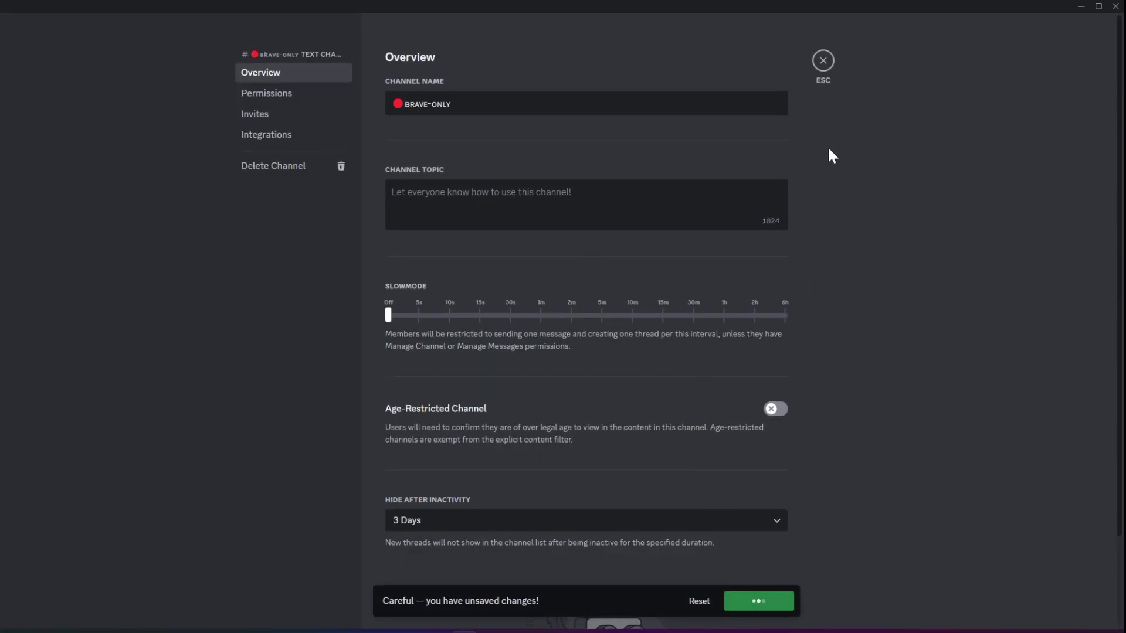
pyautogui.click(824, 63)
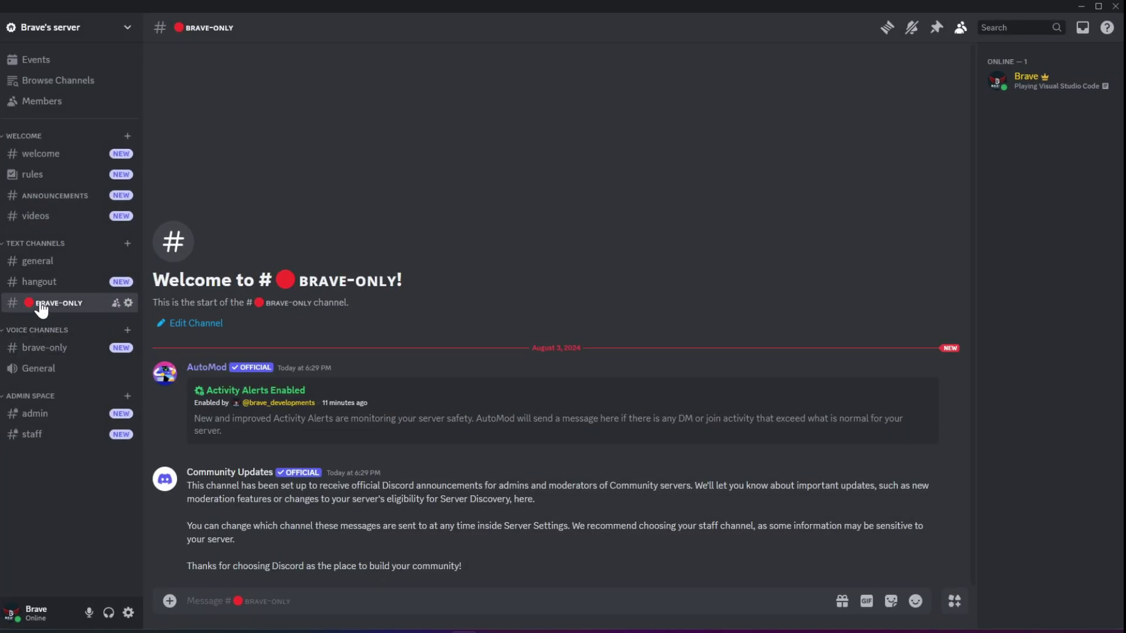
# Open the general text channel's name for editing and examine the Windows emoji picker's categories for a suitable emoji.
pyautogui.click(128, 260)
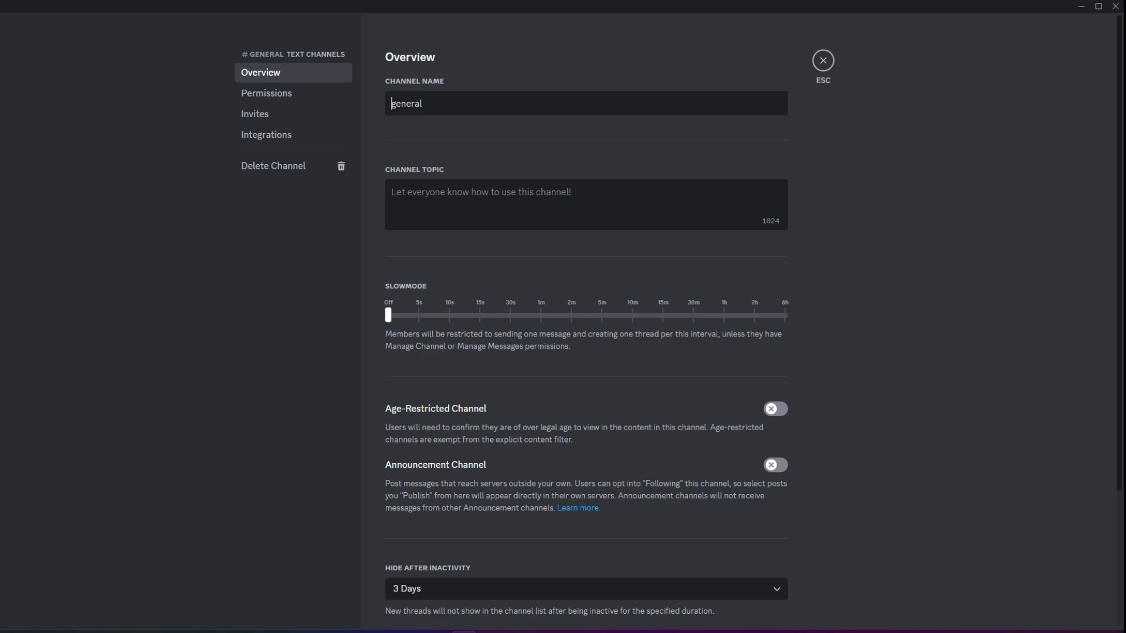
pyautogui.press('super+period')
pyautogui.click(438, 148)
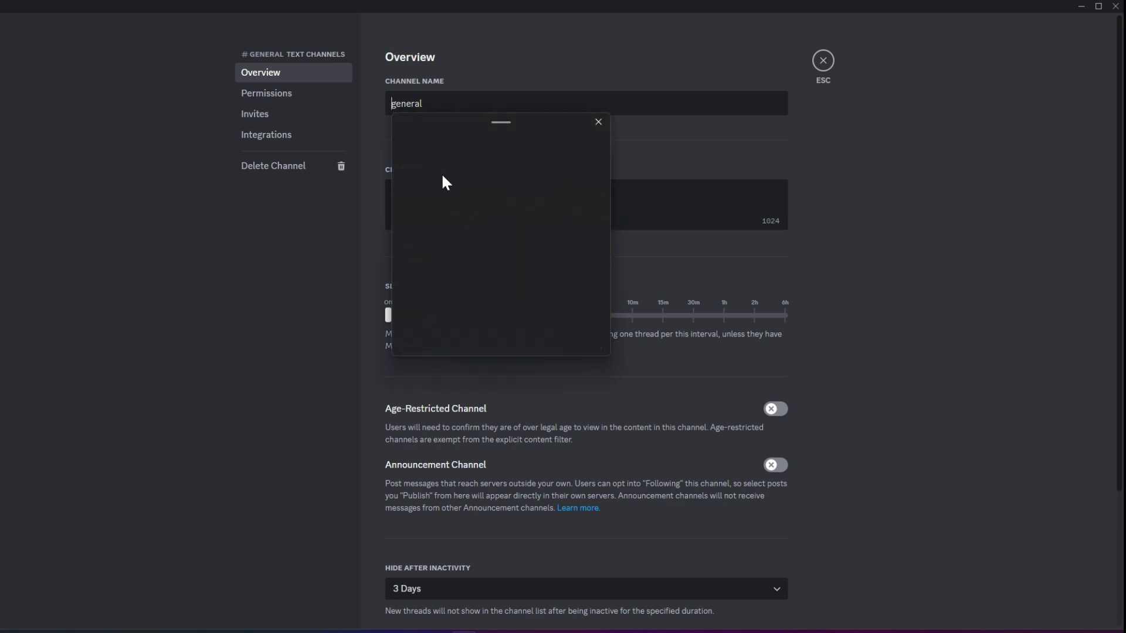
pyautogui.scroll(-2, 467, 241)
pyautogui.scroll(-10, 467, 247)
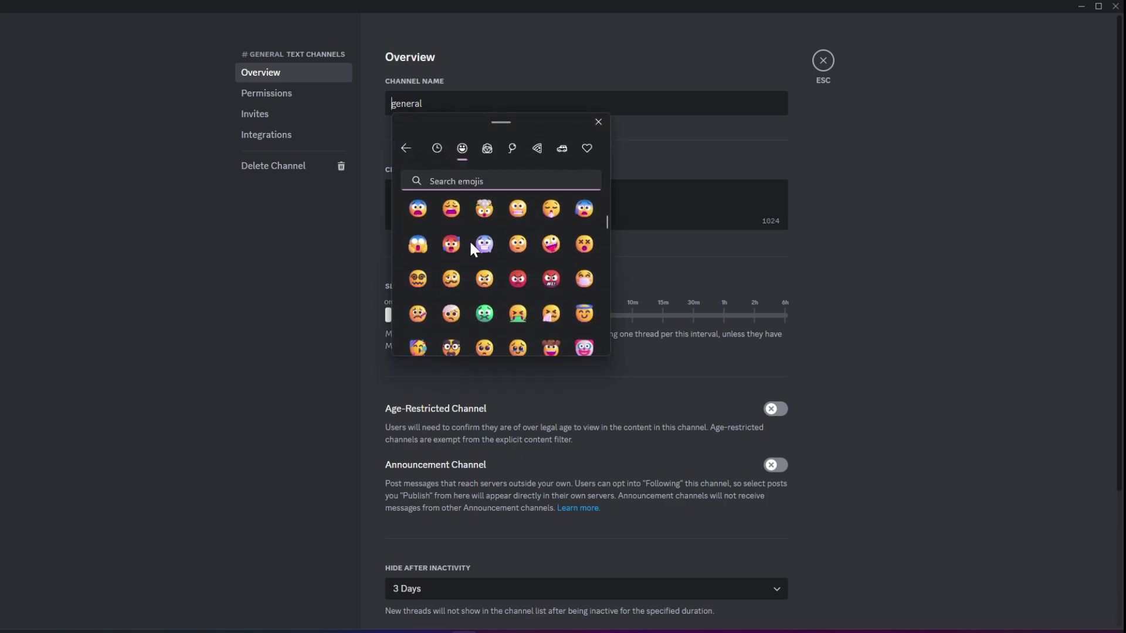
pyautogui.scroll(-5, 561, 258)
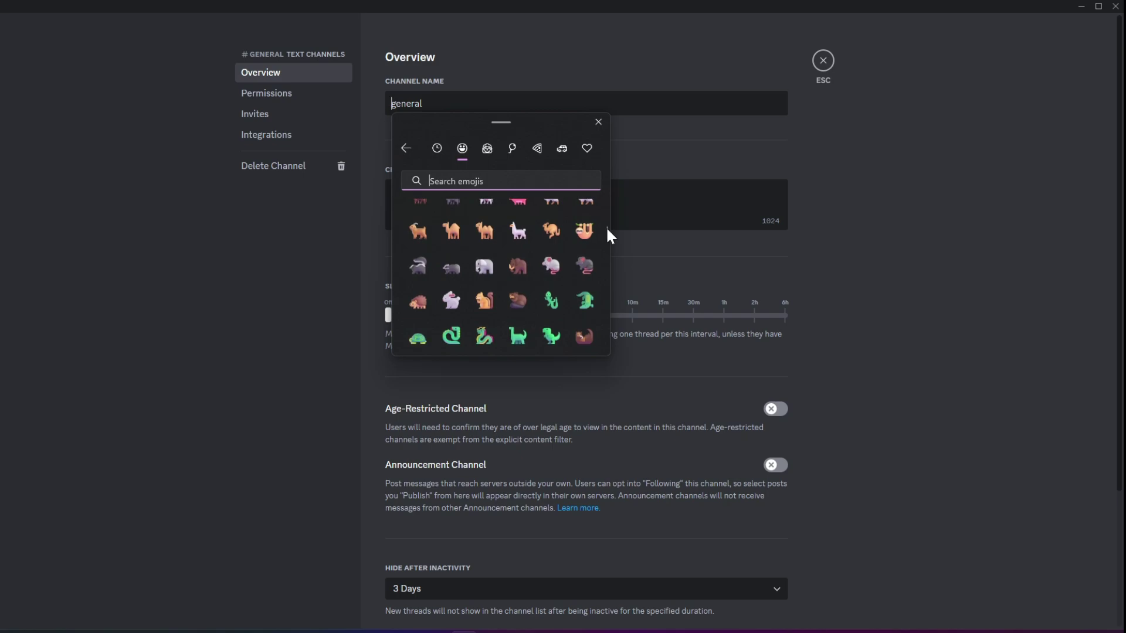
pyautogui.scroll(-5, 607, 256)
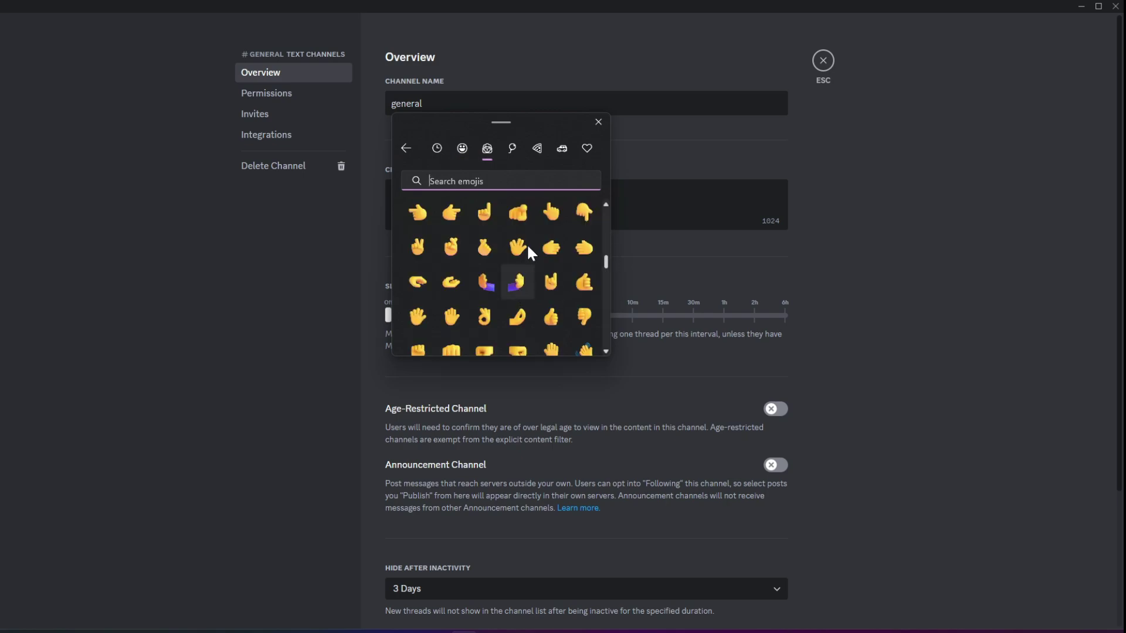
pyautogui.scroll(-3, 530, 235)
pyautogui.scroll(-10, 591, 153)
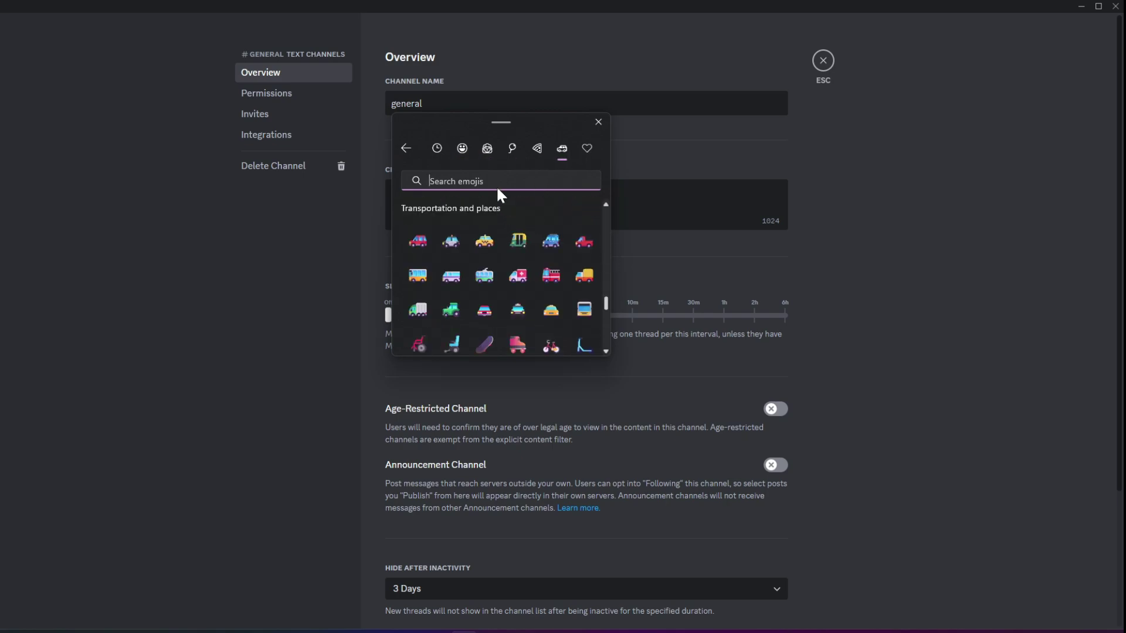
pyautogui.scroll(3, 478, 254)
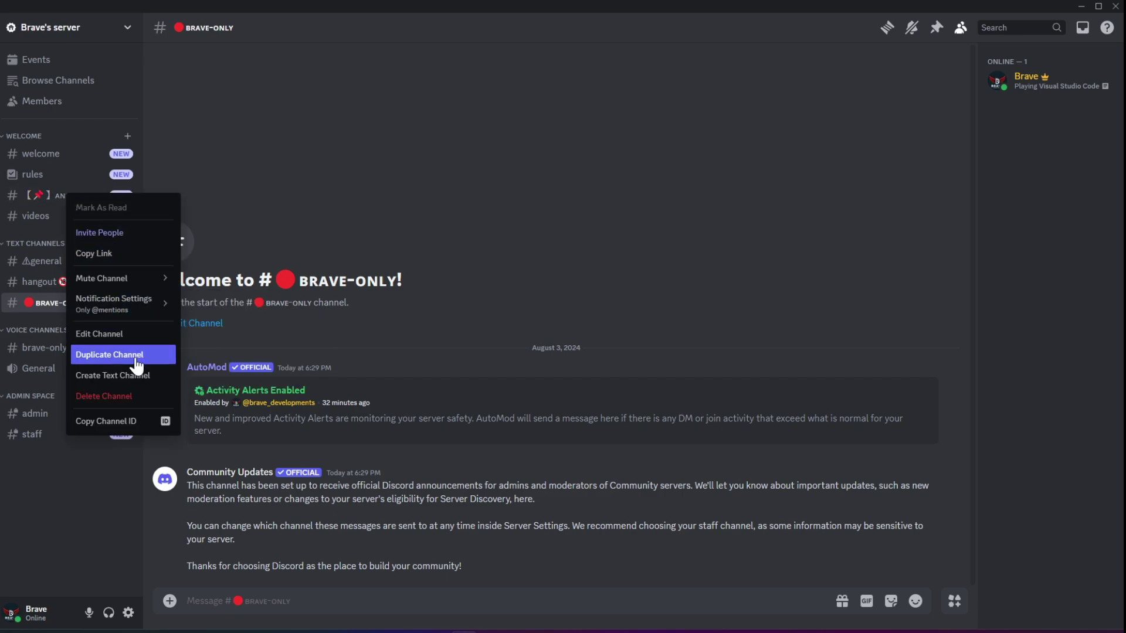
# Duplicate the 【📌】ANNOUNCEMENTS channel in the Welcome category as a new channel named 【📌】rules.
pyautogui.click(137, 364)
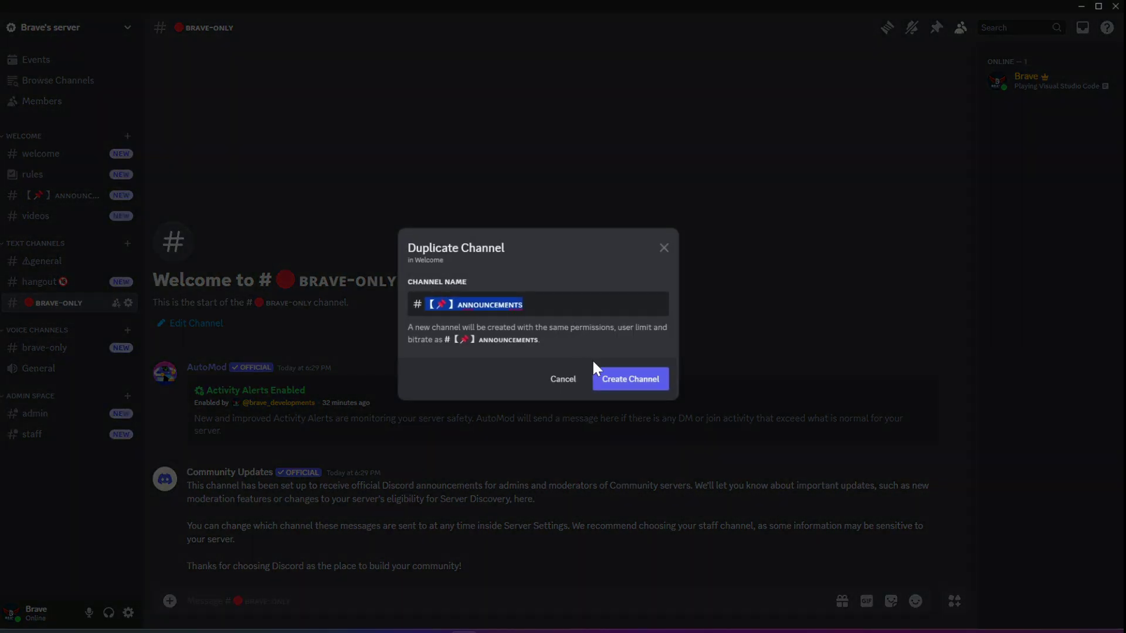
pyautogui.press('End')
pyautogui.hotkey('shift', 'Left')
pyautogui.hotkey('shift', 'Left')
pyautogui.hotkey('shift', 'Left')
pyautogui.hotkey('shift', 'Left')
pyautogui.hotkey('shift', 'Left')
pyautogui.hotkey('shift', 'Left')
pyautogui.hotkey('shift', 'Left')
pyautogui.hotkey('shift', 'Left')
pyautogui.hotkey('shift', 'Left')
pyautogui.hotkey('shift', 'Left')
pyautogui.hotkey('shift', 'Left')
pyautogui.write('r')
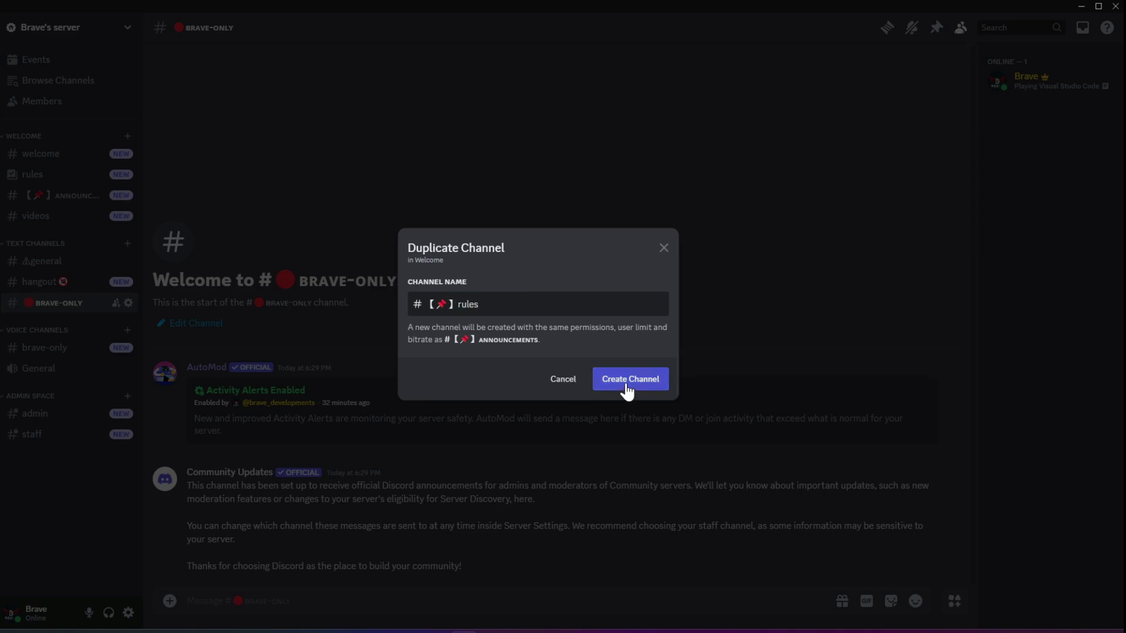
pyautogui.click(625, 388)
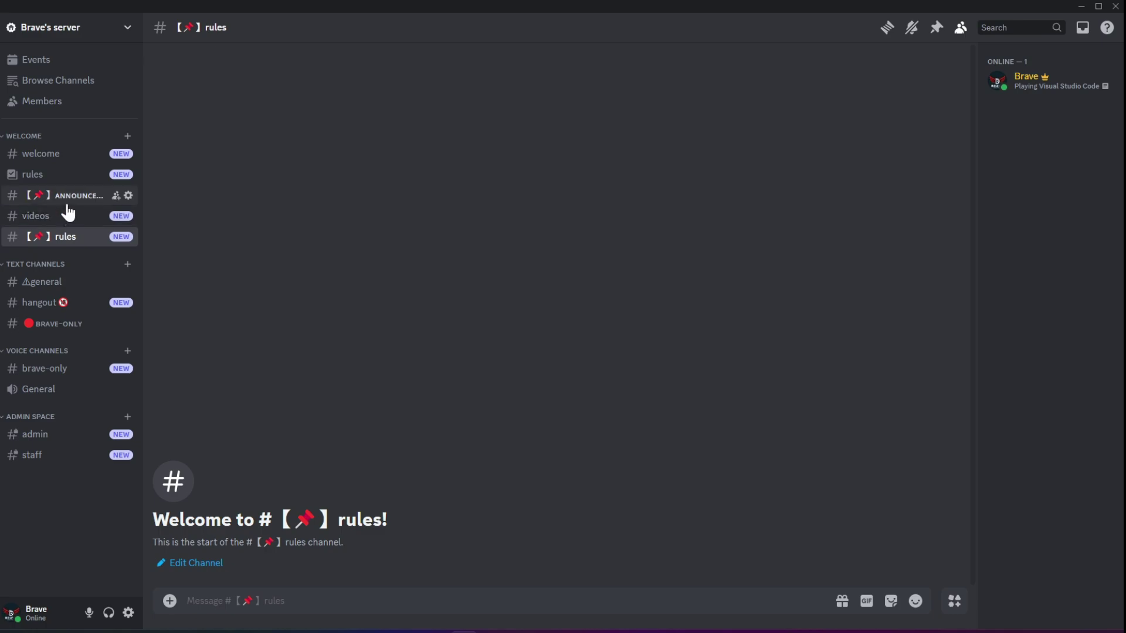
# Duplicate the 【📌】rules channel in the Welcome category as a new channel named 【📌】welcome.
pyautogui.rightClick(65, 237)
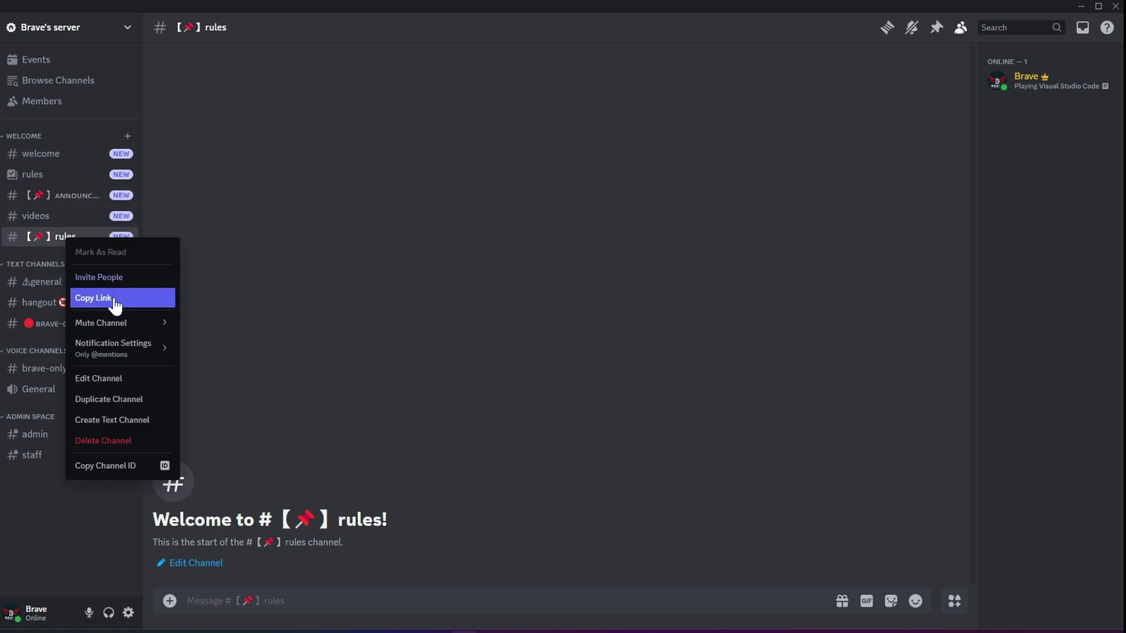
pyautogui.click(111, 400)
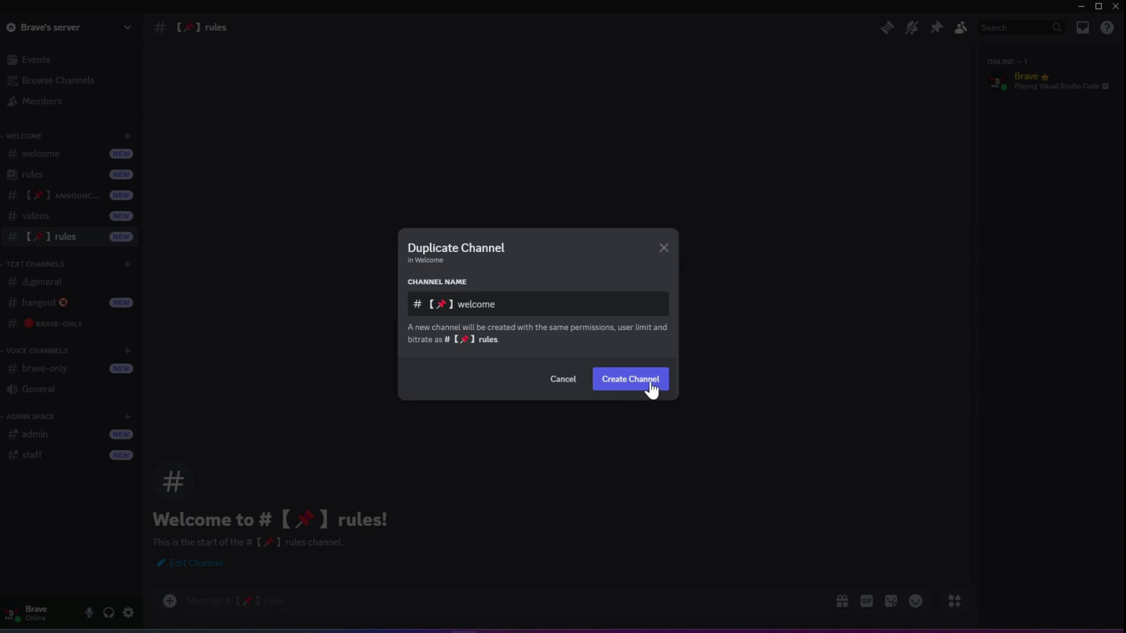
pyautogui.click(630, 378)
# Reorder the Welcome category by moving the 【📌】 styled channels up towards the top, beginning with 【📌】welcome.
pyautogui.moveTo(73, 257); pyautogui.dragTo(82, 157)
pyautogui.moveTo(76, 222); pyautogui.dragTo(78, 176)
pyautogui.moveTo(74, 265); pyautogui.dragTo(75, 198)
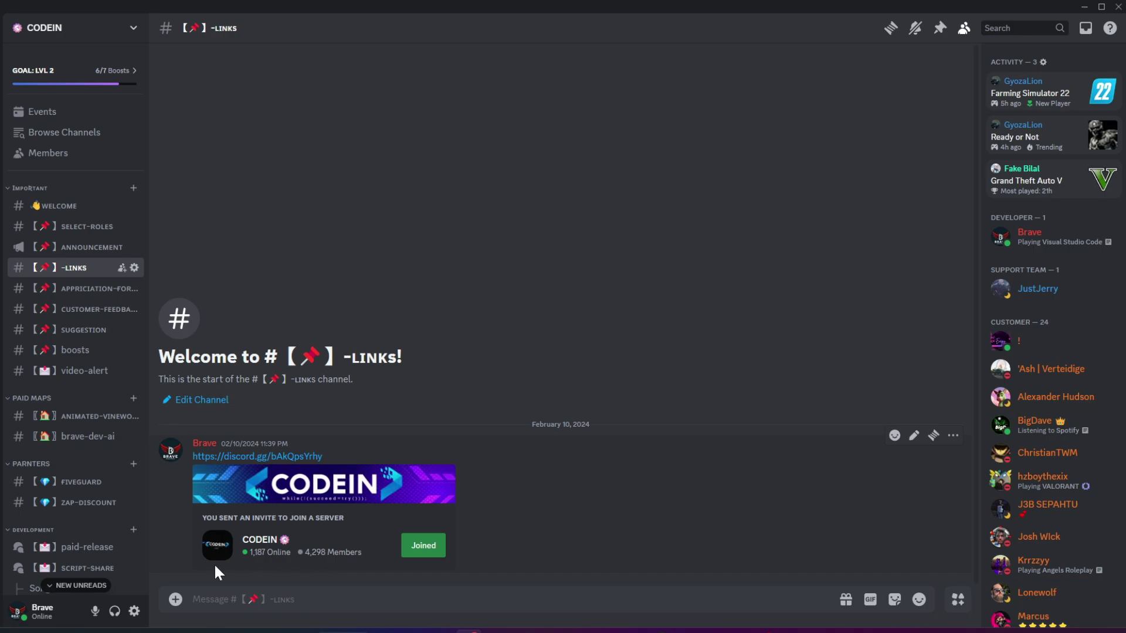
# Examine how the channels and categories of the CODEIN server are named, styled and ordered.
pyautogui.scroll(-15, 95, 580)
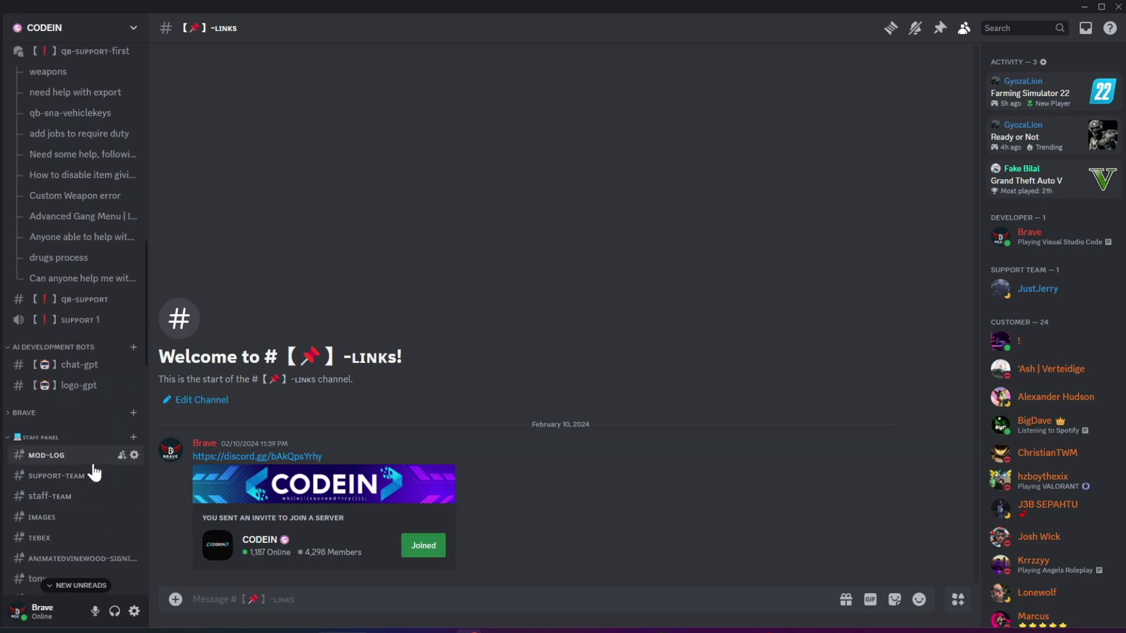
pyautogui.scroll(15, 94, 472)
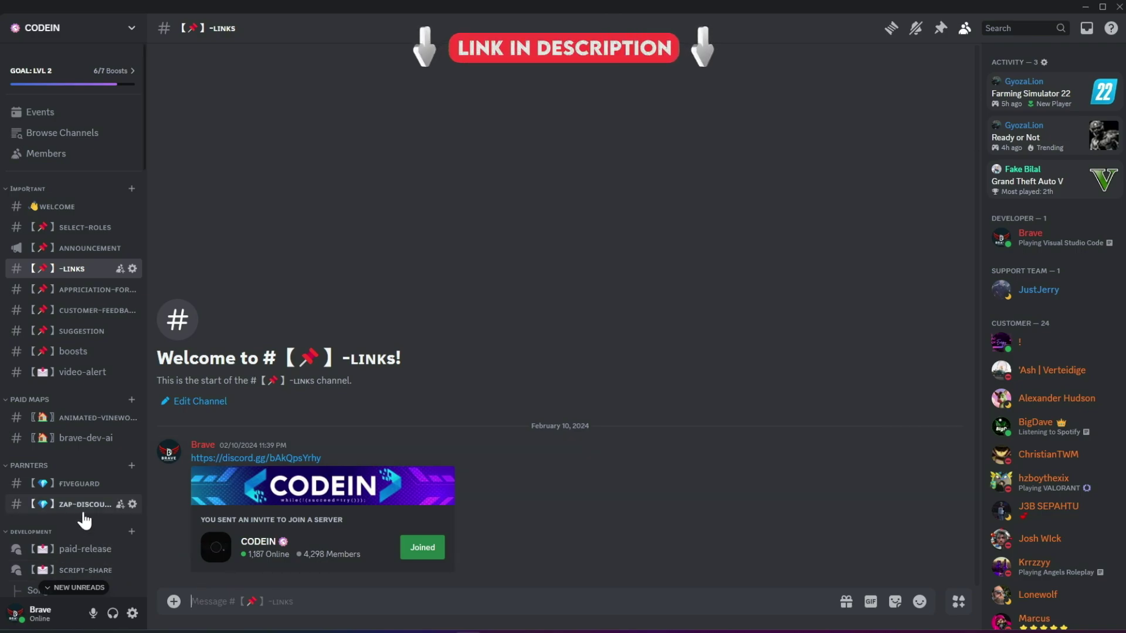
pyautogui.scroll(-10, 83, 508)
pyautogui.scroll(2, 91, 469)
# Open the CODEIN server's chat-gpt channel under AI Development Bots and read through the DeveloperGPT bot's replies.
pyautogui.click(81, 432)
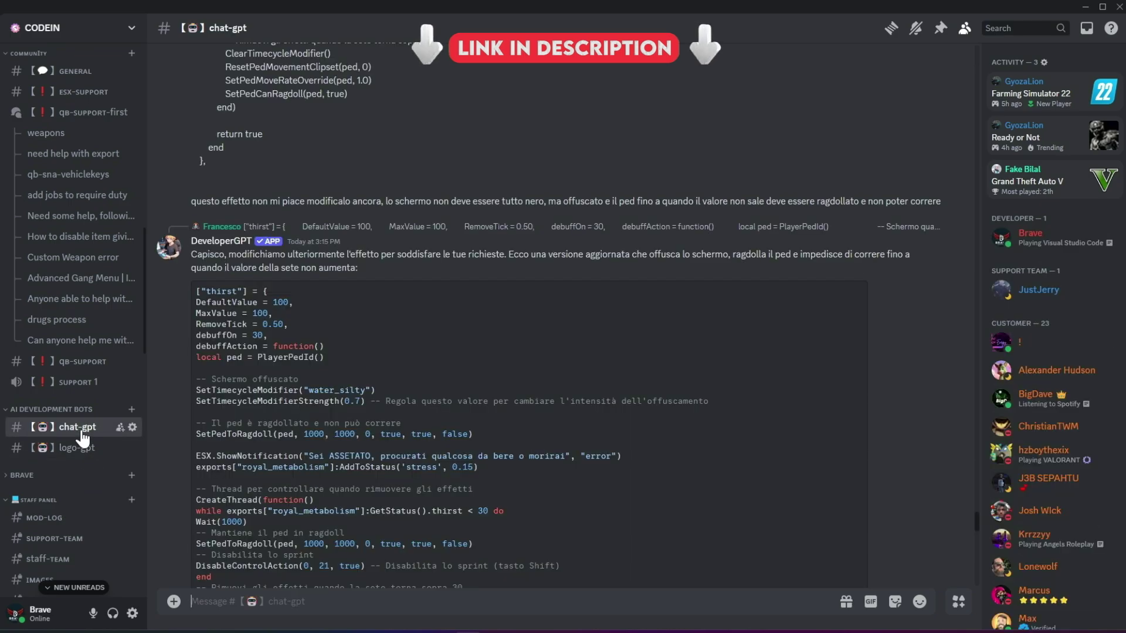
pyautogui.scroll(15, 258, 470)
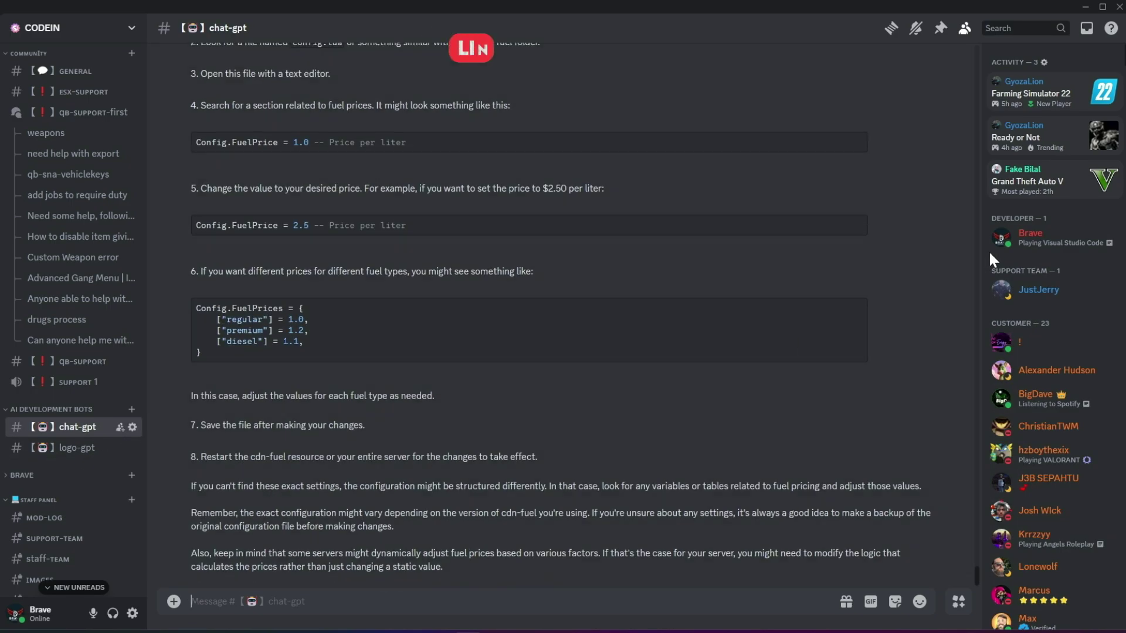
pyautogui.scroll(7, 373, 408)
pyautogui.scroll(20, 378, 411)
pyautogui.scroll(5, 379, 410)
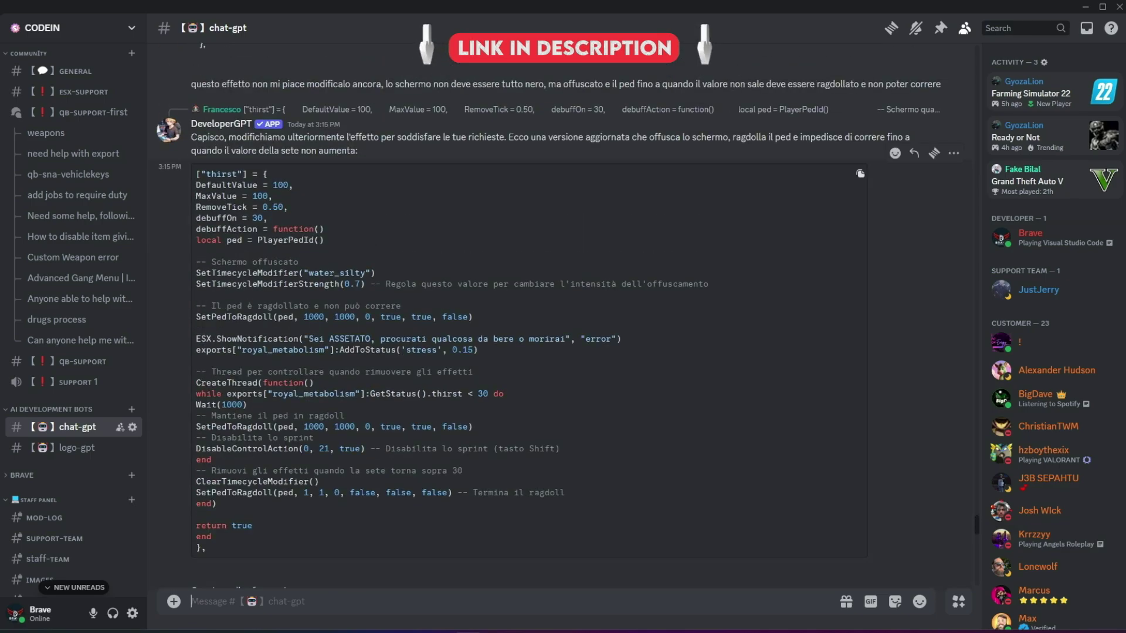
# Open the logo-gpt channel and examine the logos generated by the Camera.ly bot.
pyautogui.click(88, 448)
pyautogui.scroll(4, 249, 424)
pyautogui.scroll(-15, 280, 304)
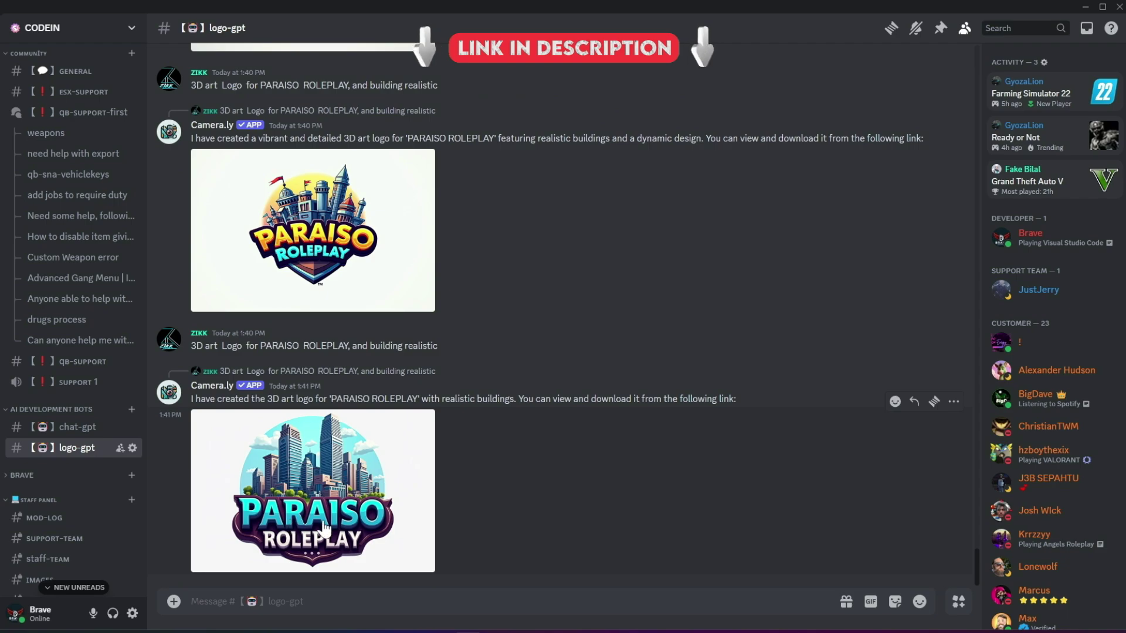
pyautogui.scroll(4, 346, 299)
pyautogui.scroll(10, 354, 291)
# Look through the Development category's user-maps, user-script, discord-template, client-code and script-share channels.
pyautogui.scroll(3, 75, 291)
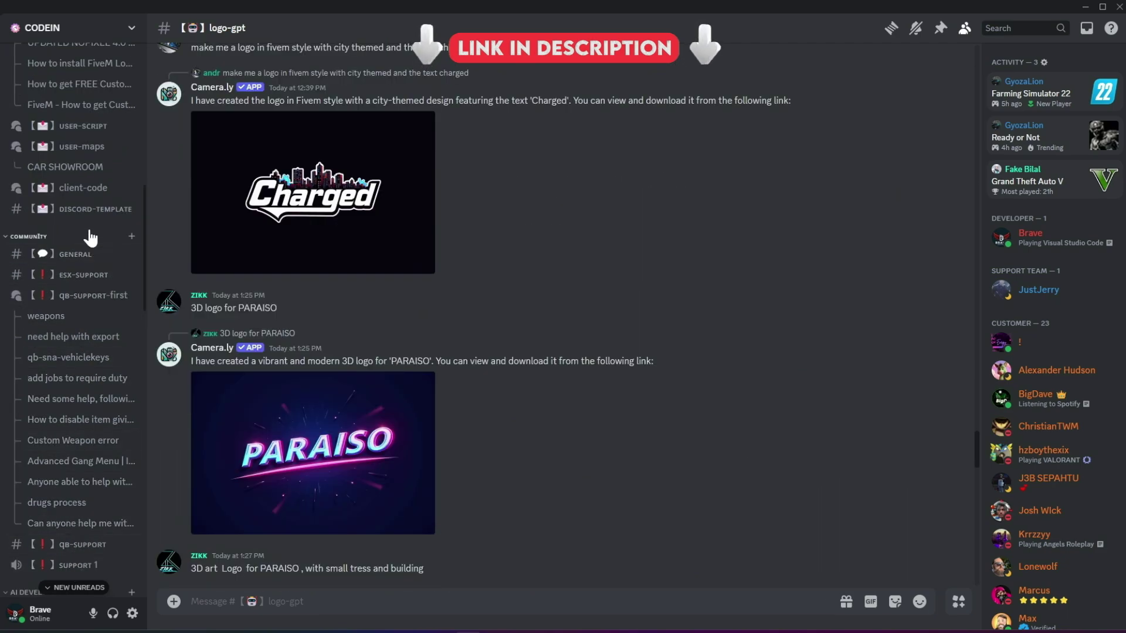
pyautogui.scroll(3, 87, 243)
pyautogui.click(82, 268)
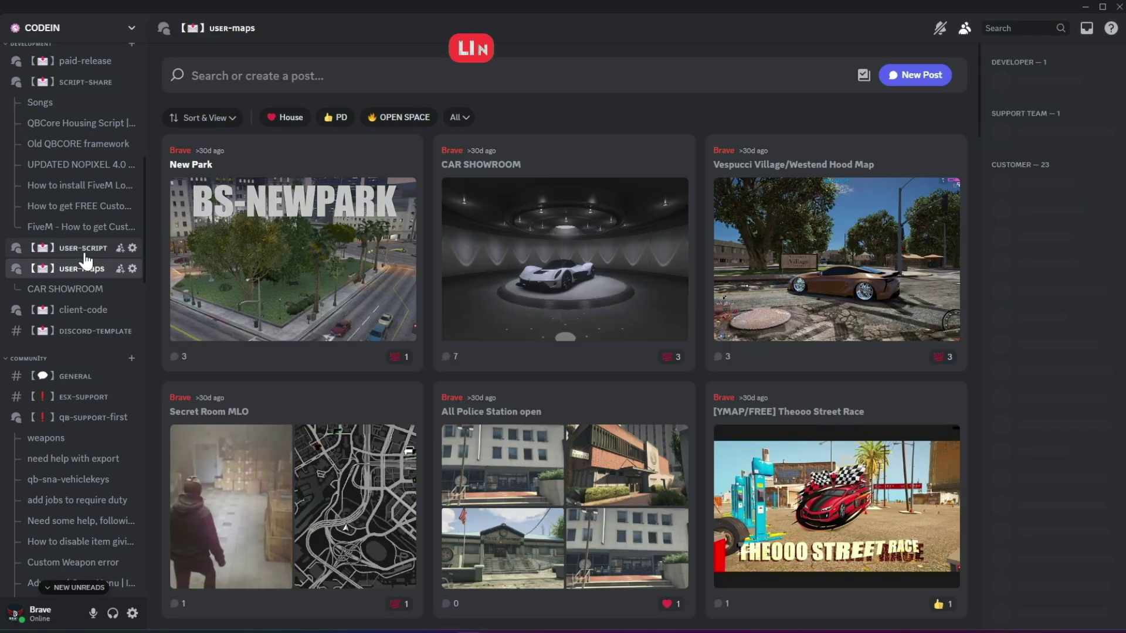
pyautogui.click(83, 248)
pyautogui.click(89, 331)
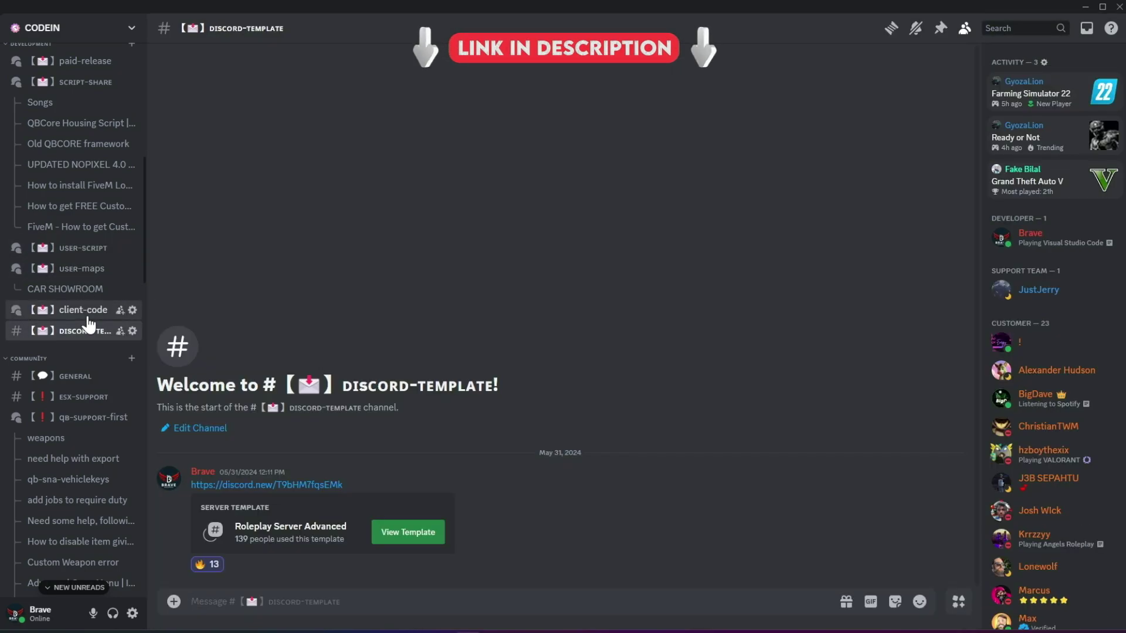
pyautogui.click(87, 316)
pyautogui.scroll(3, 88, 326)
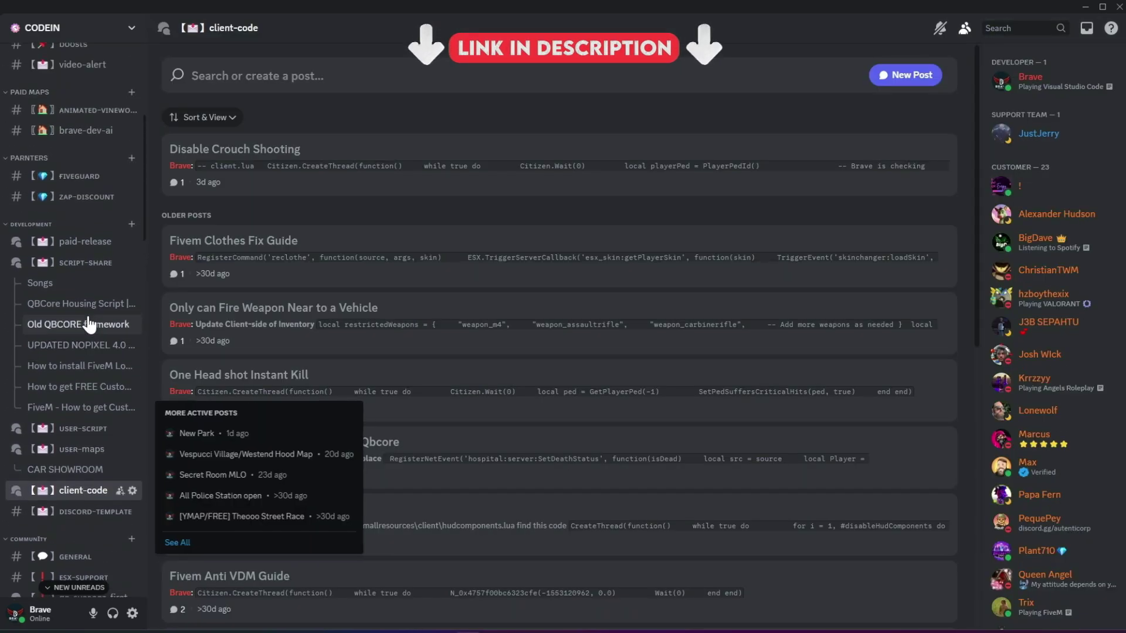
pyautogui.click(88, 267)
pyautogui.scroll(5, 88, 269)
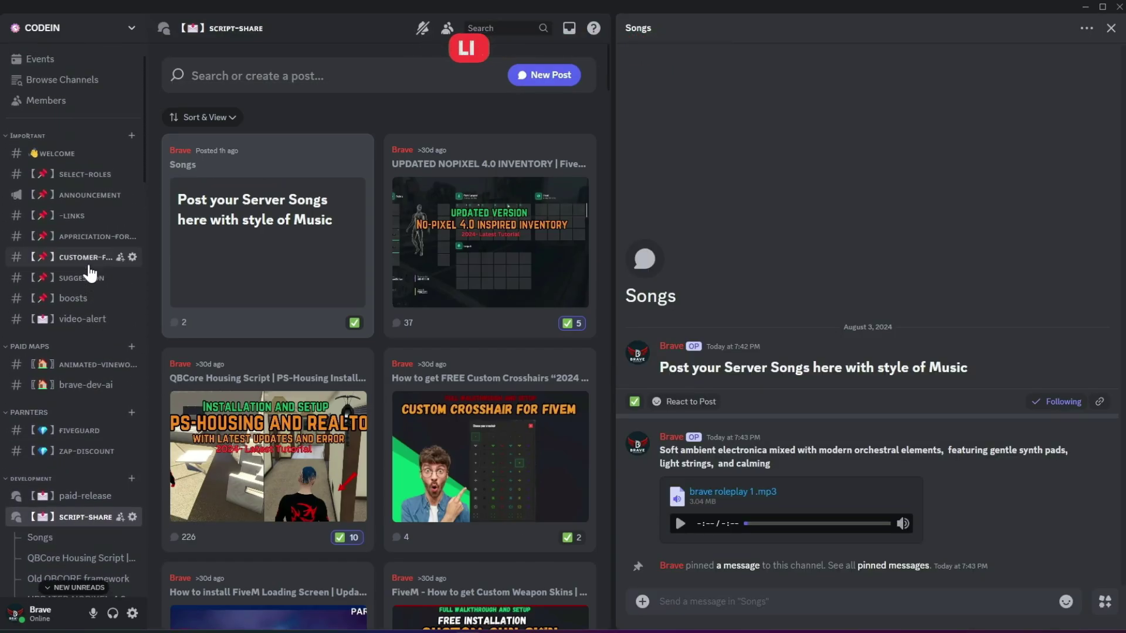